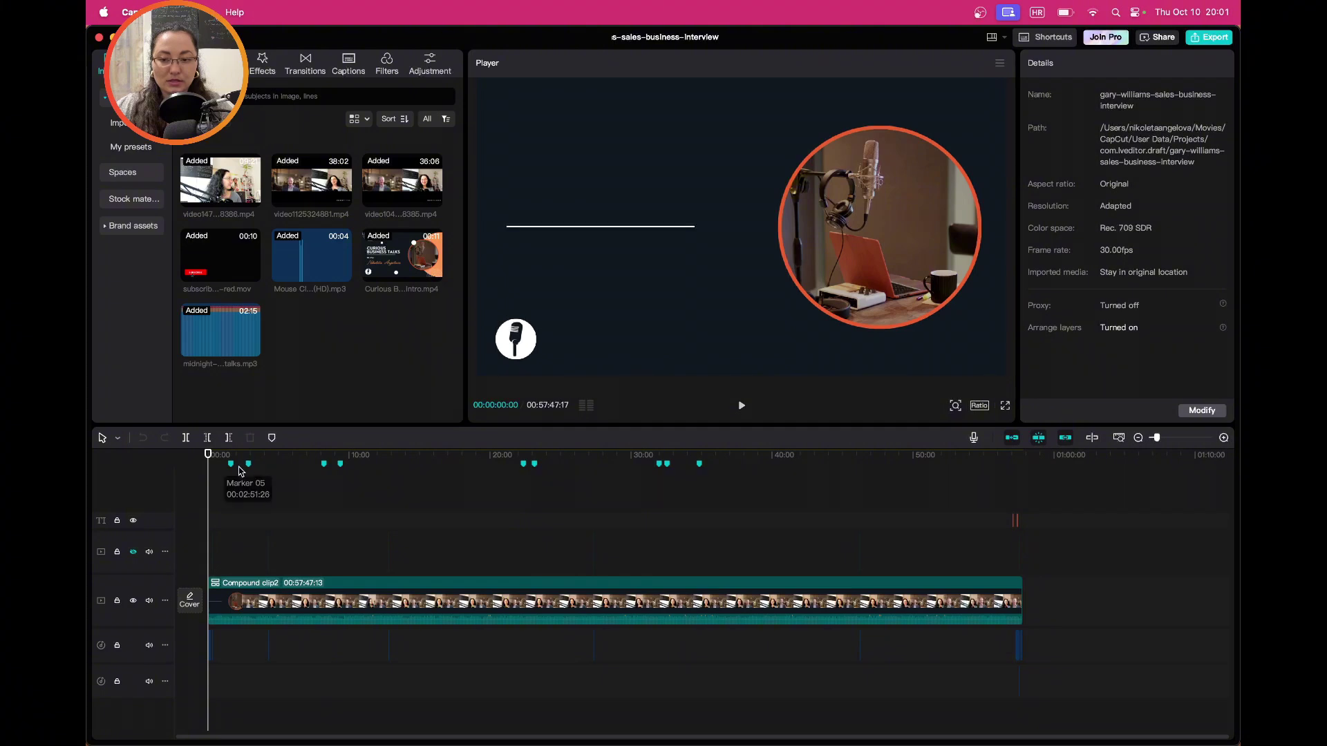
# - Split the long interview clip at about 00:33:37 and 00:34:47 to isolate the marked highlight segment
pyautogui.moveTo(325, 472)
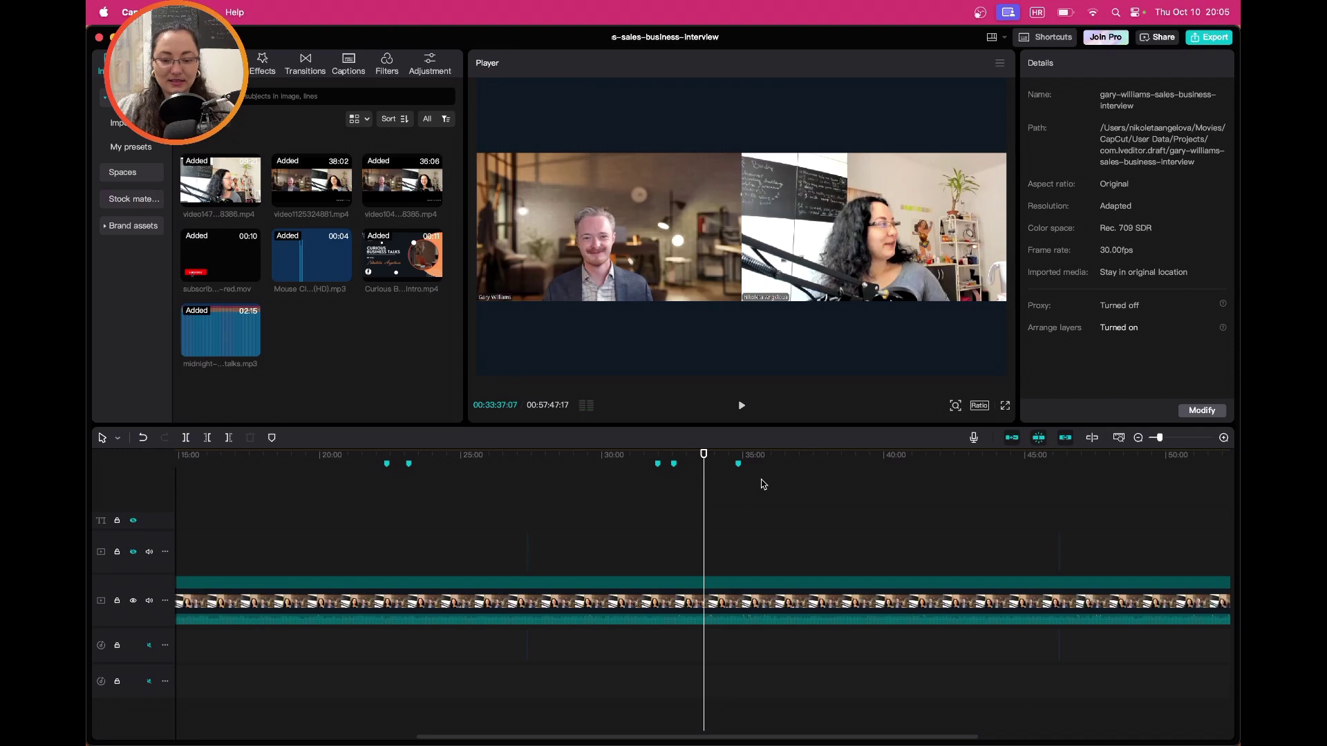
pyautogui.click(728, 588)
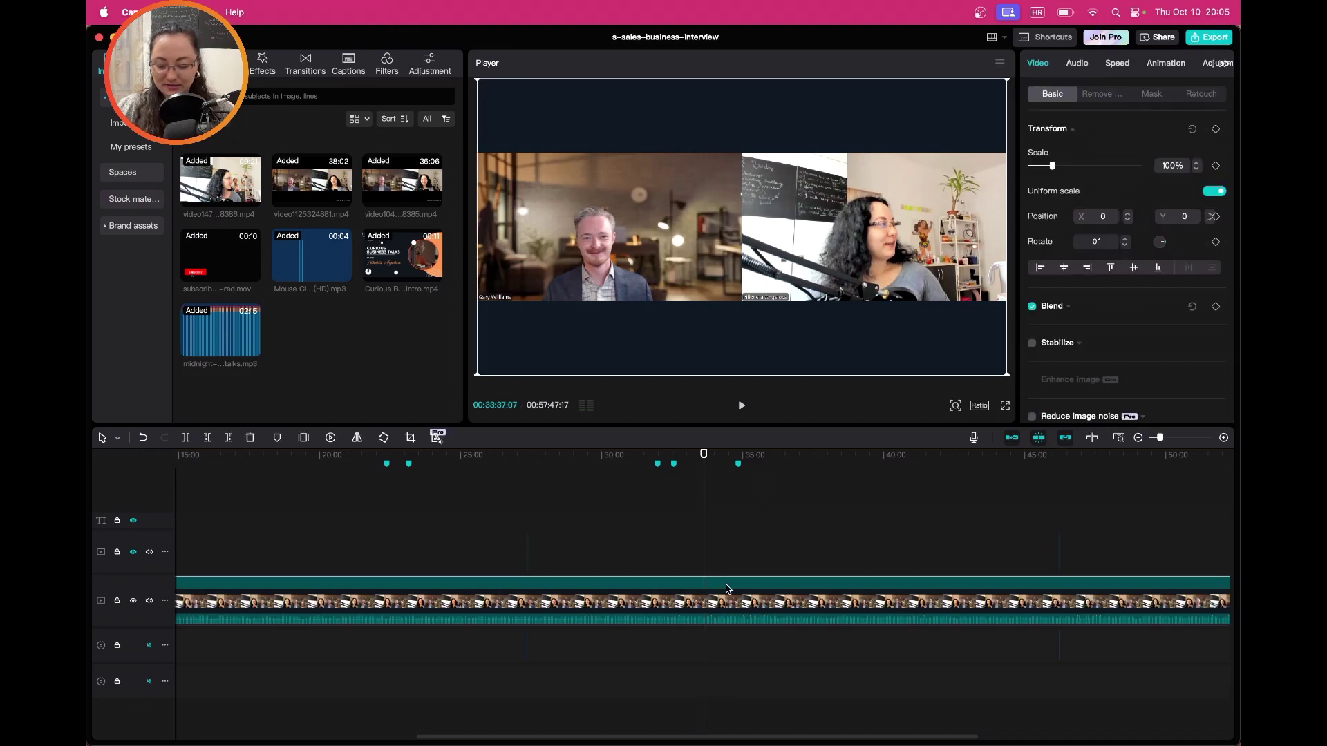
pyautogui.press('super+b')
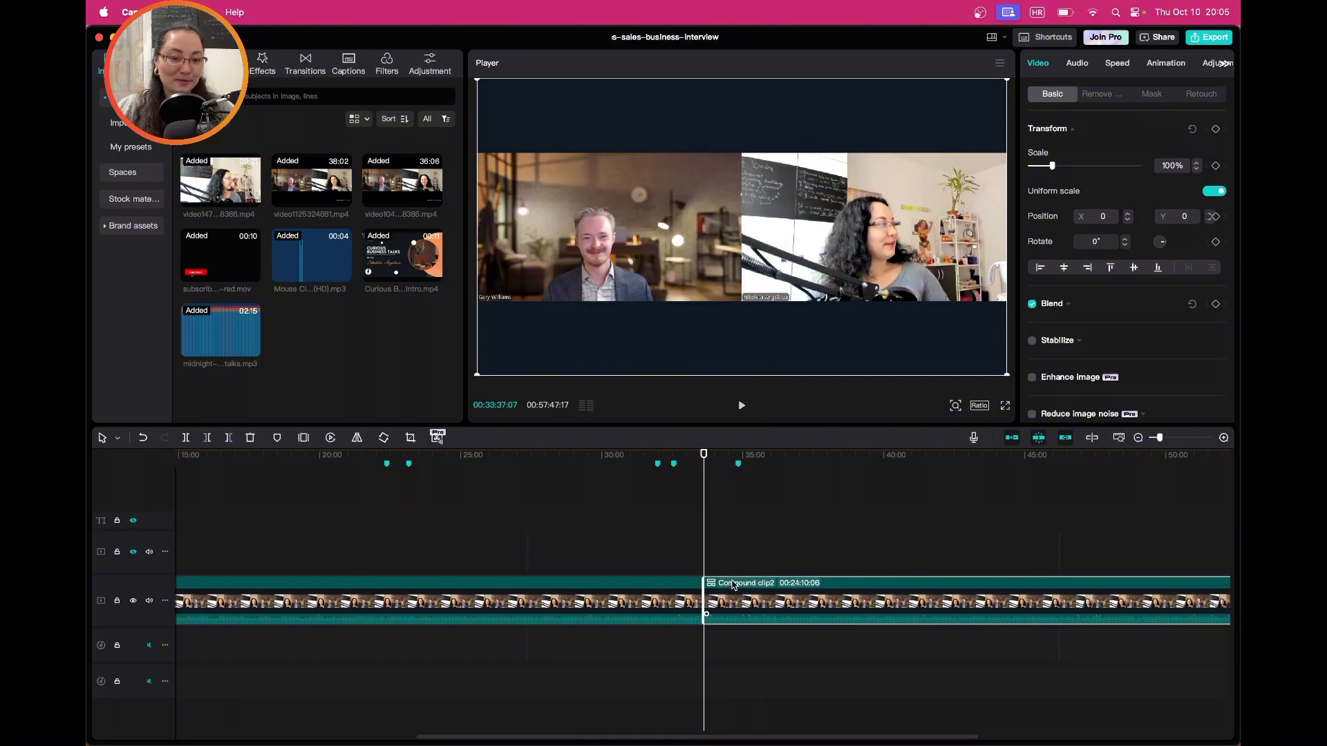
pyautogui.scroll(5, 736, 586)
pyautogui.click(738, 476)
pyautogui.press('super+b')
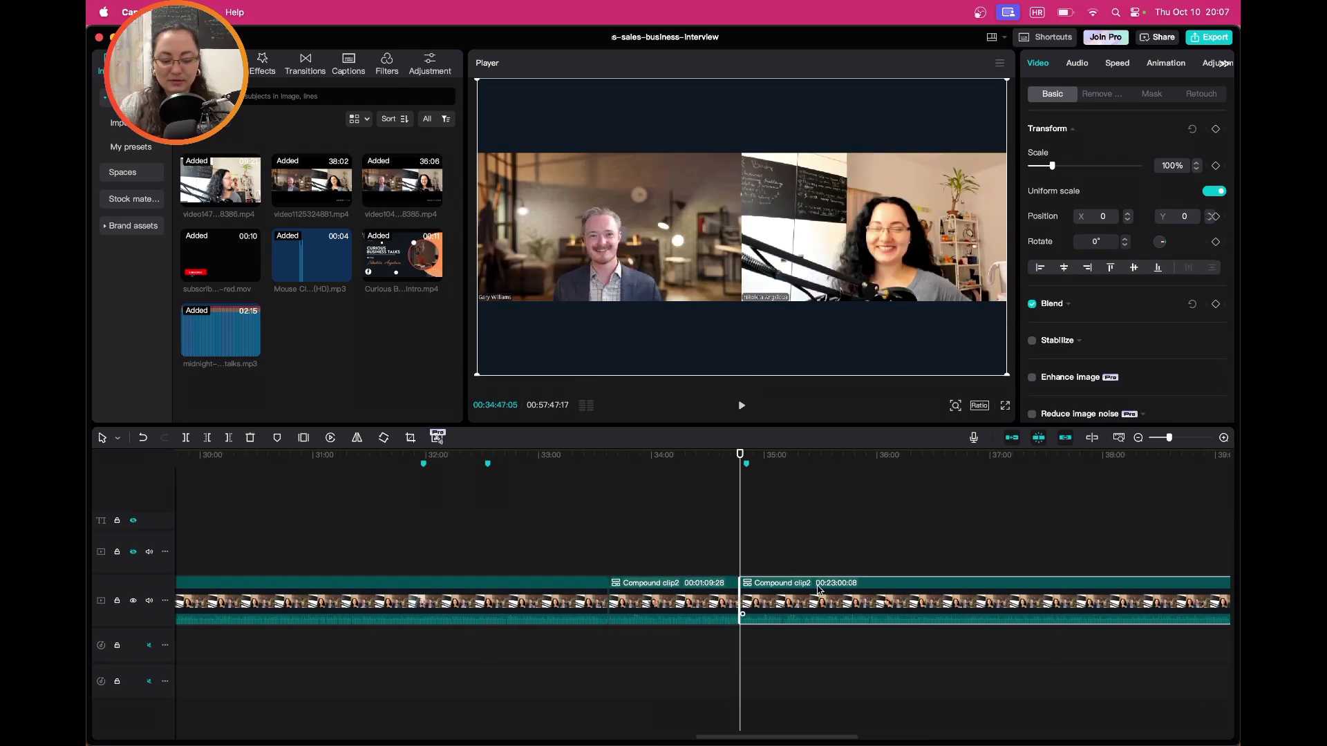
# - Delete all footage before and after the isolated highlight segment
pyautogui.press('Delete')
pyautogui.click(729, 605)
pyautogui.press('Delete')
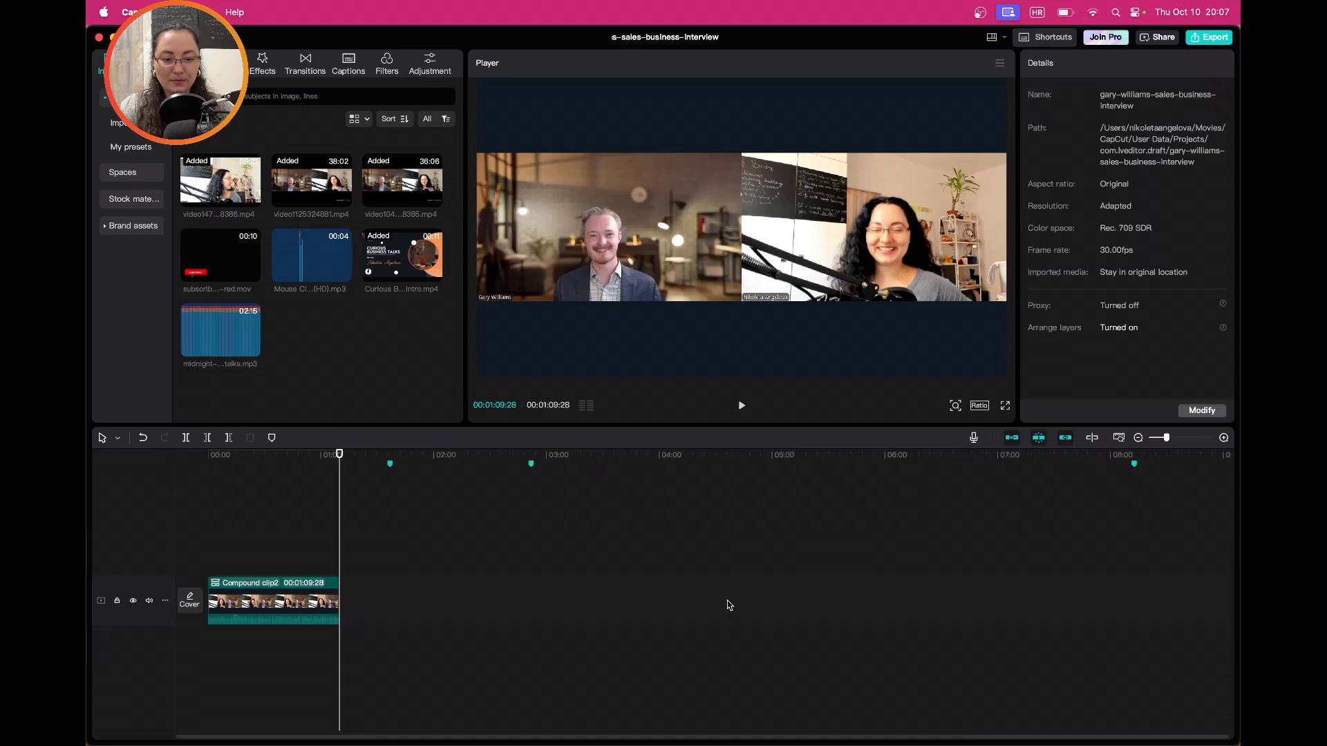
# - Play the highlight from its start and split it at about 14 seconds
pyautogui.click(1138, 437)
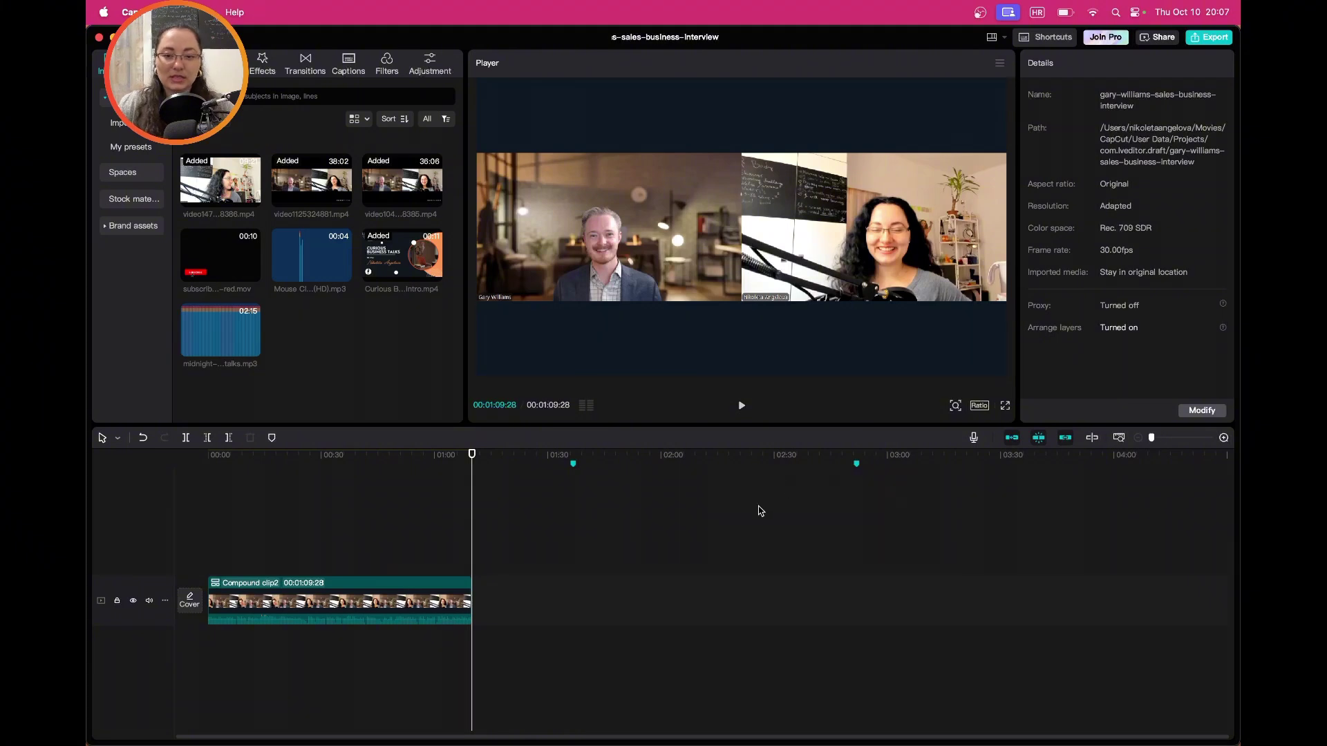
pyautogui.click(221, 548)
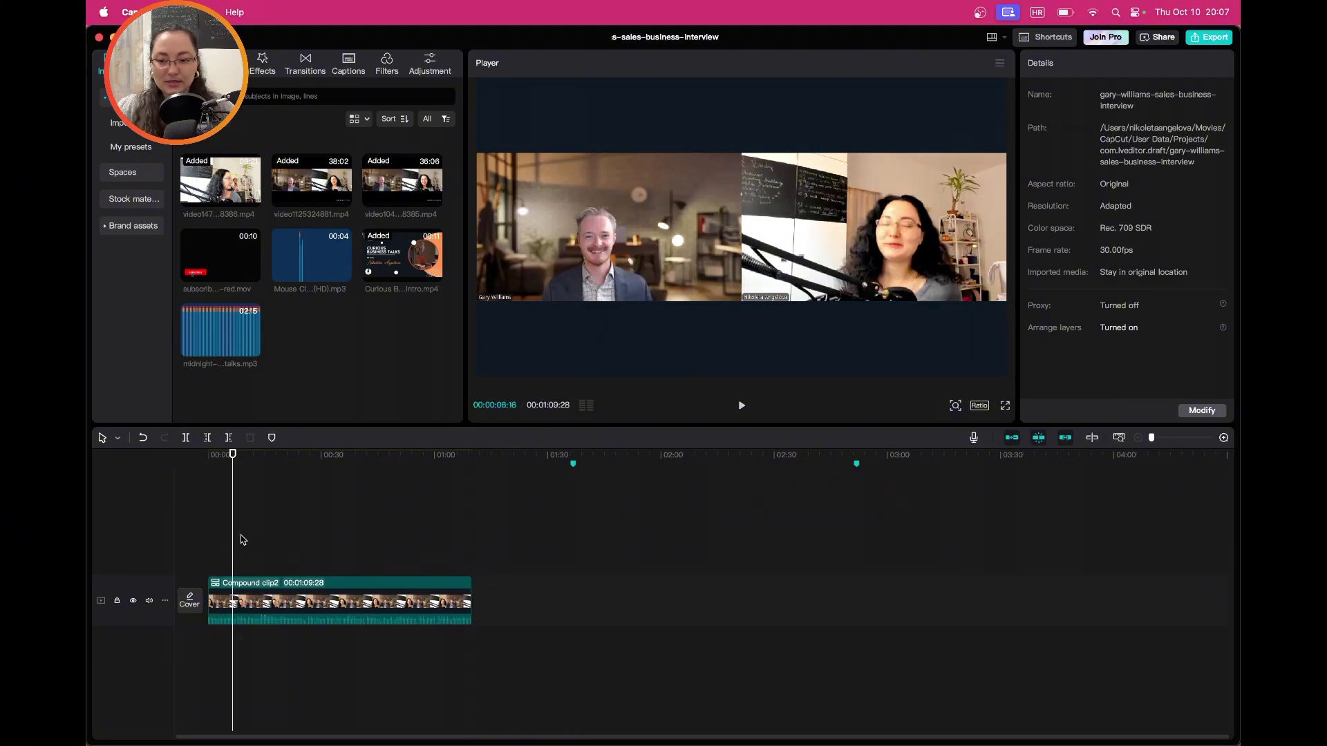
pyautogui.moveTo(220, 545); pyautogui.dragTo(189, 542)
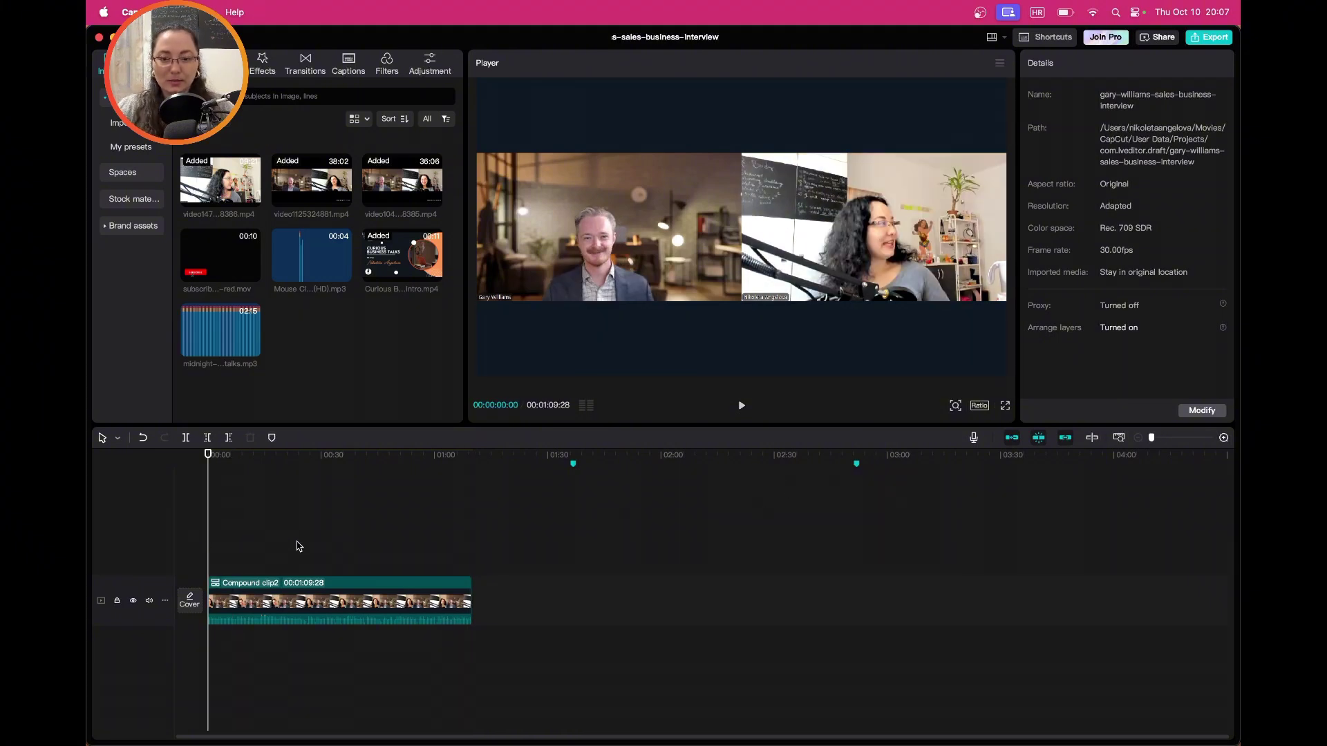
pyautogui.press('space')
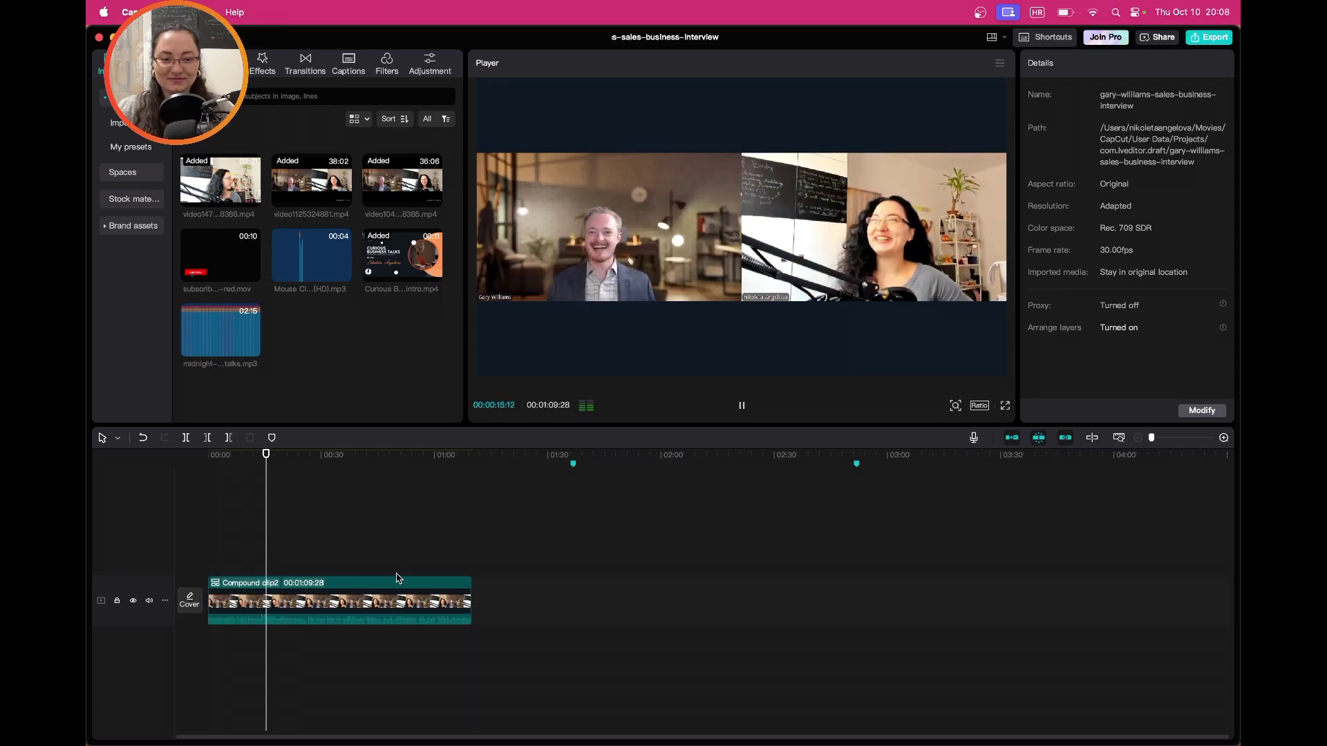
pyautogui.click(263, 570)
pyautogui.press('super+b')
pyautogui.press('space')
# - Trim about 7 seconds off the start of the second clip and play across the cut
pyautogui.click(271, 589)
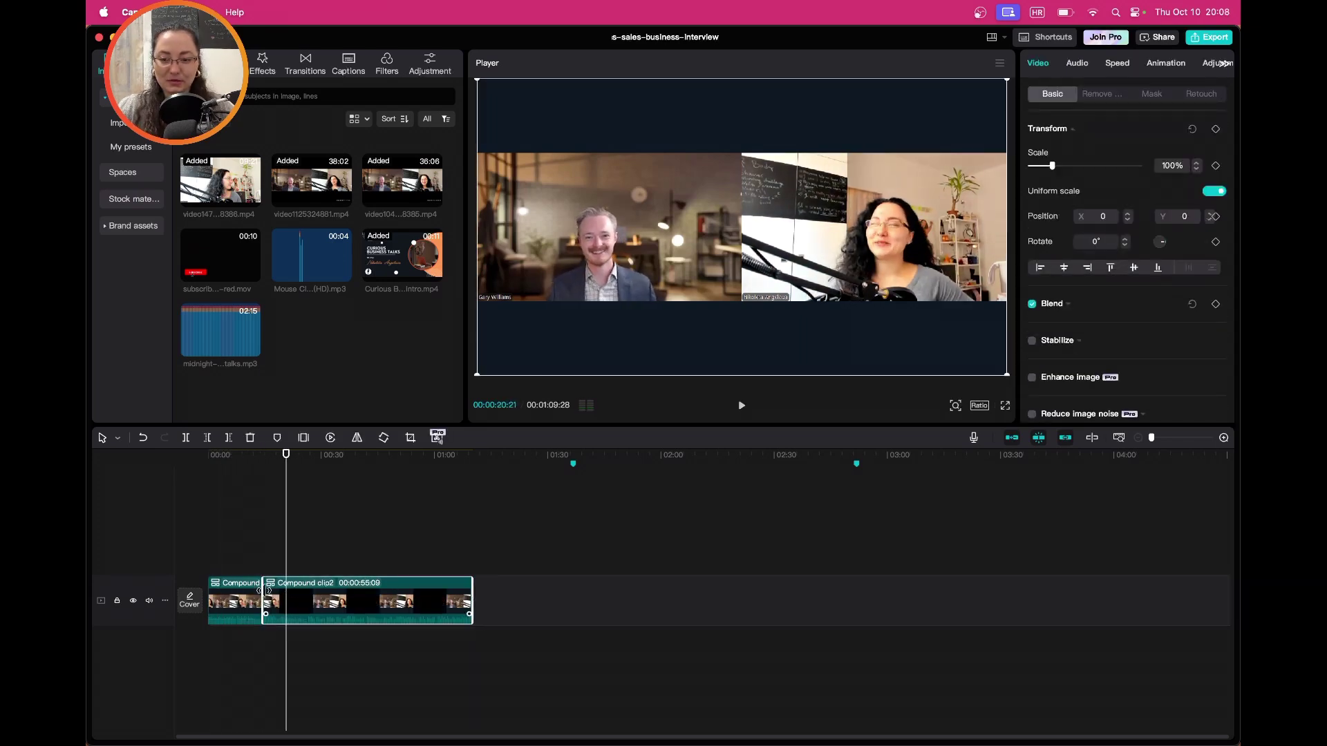
pyautogui.moveTo(268, 591); pyautogui.dragTo(281, 590)
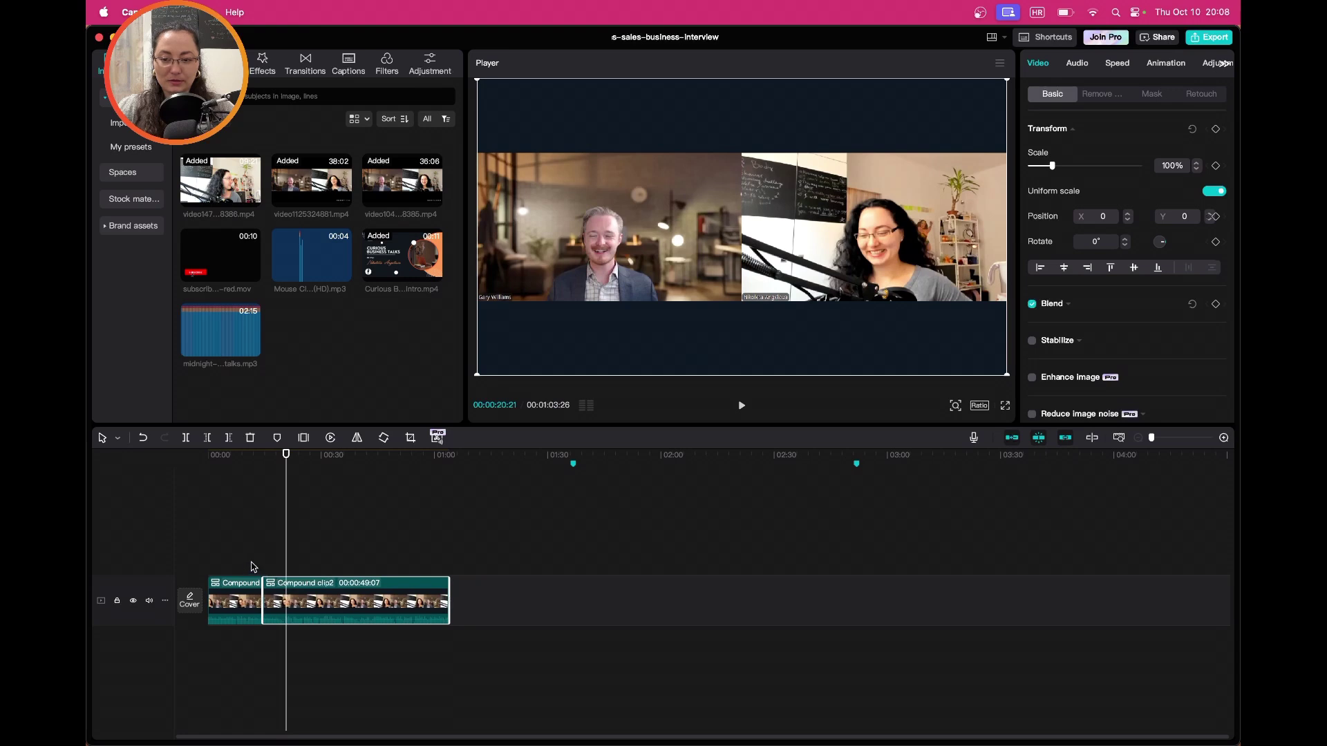
pyautogui.click(252, 566)
pyautogui.click(270, 566)
pyautogui.click(1224, 438)
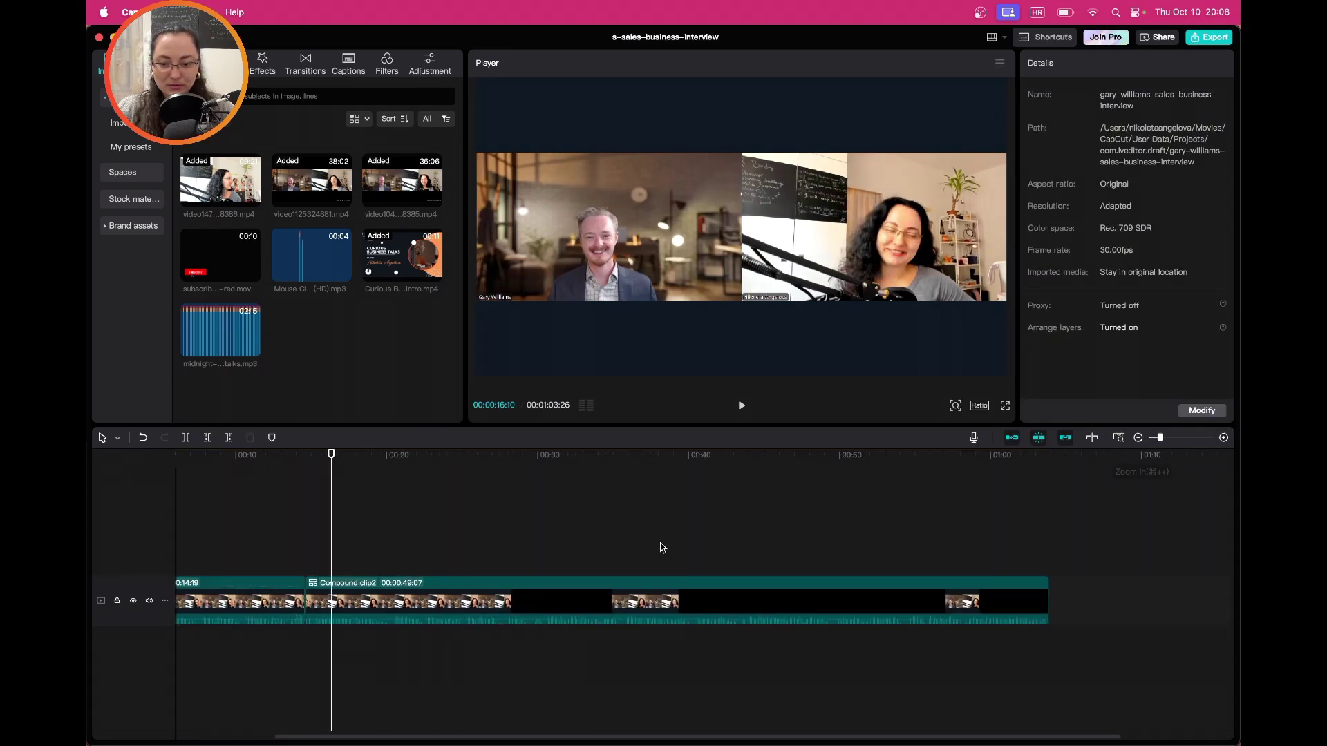
pyautogui.click(331, 596)
pyautogui.moveTo(308, 596); pyautogui.dragTo(323, 595)
pyautogui.click(294, 573)
pyautogui.press('space')
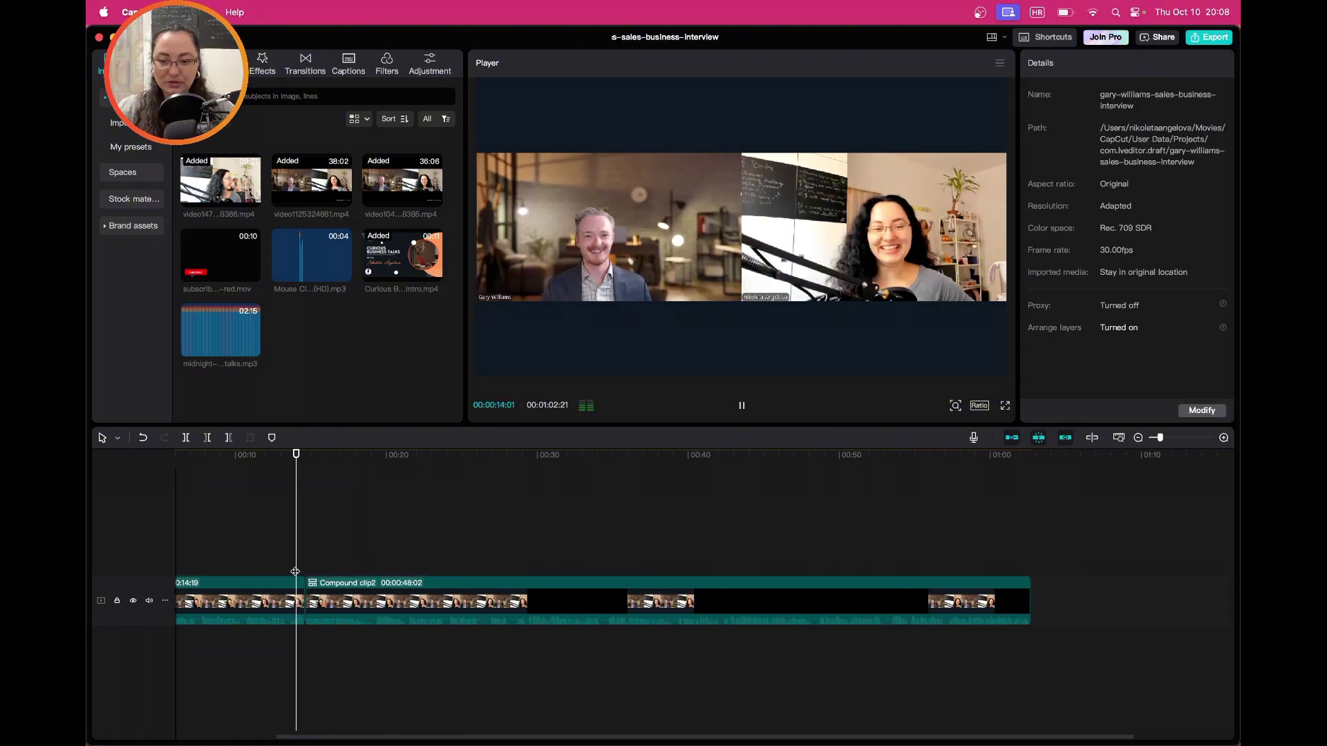
# - Set the first clip's audio fade out to 0.1 s
pyautogui.click(296, 584)
pyautogui.click(1197, 227)
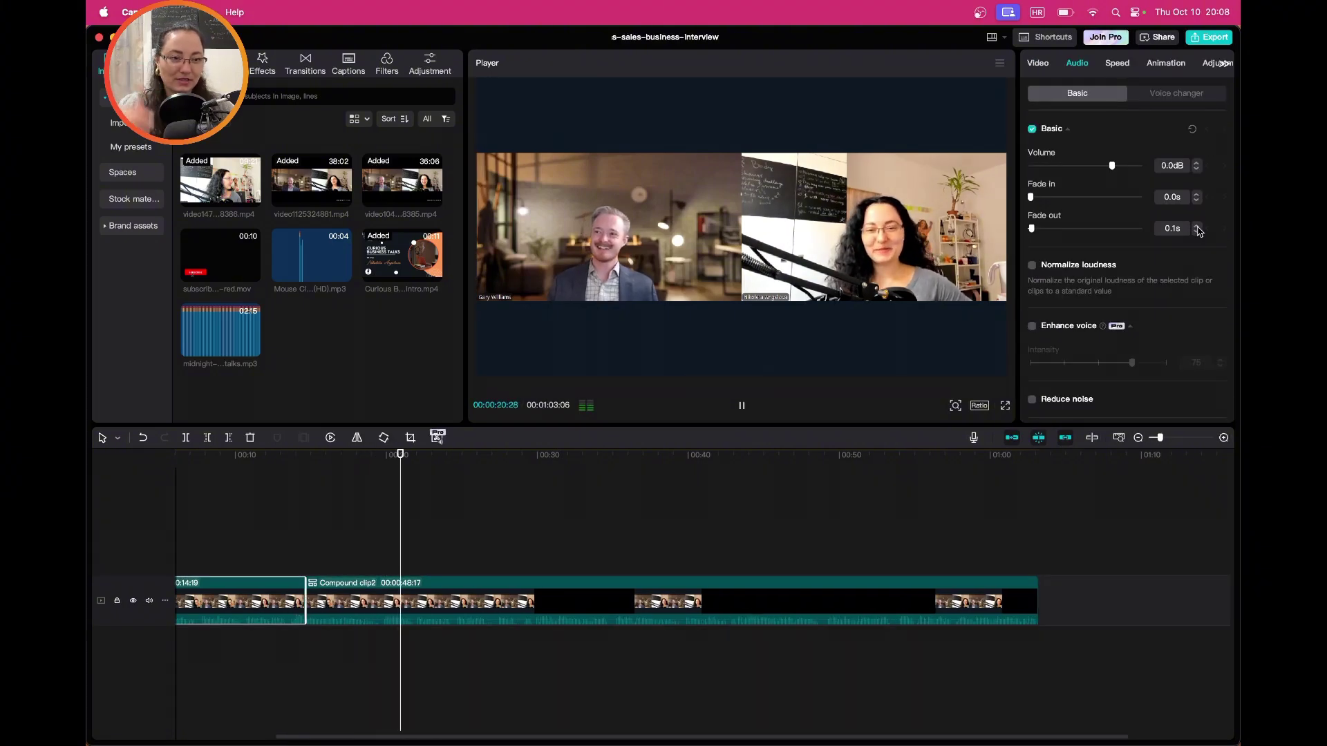
pyautogui.click(491, 561)
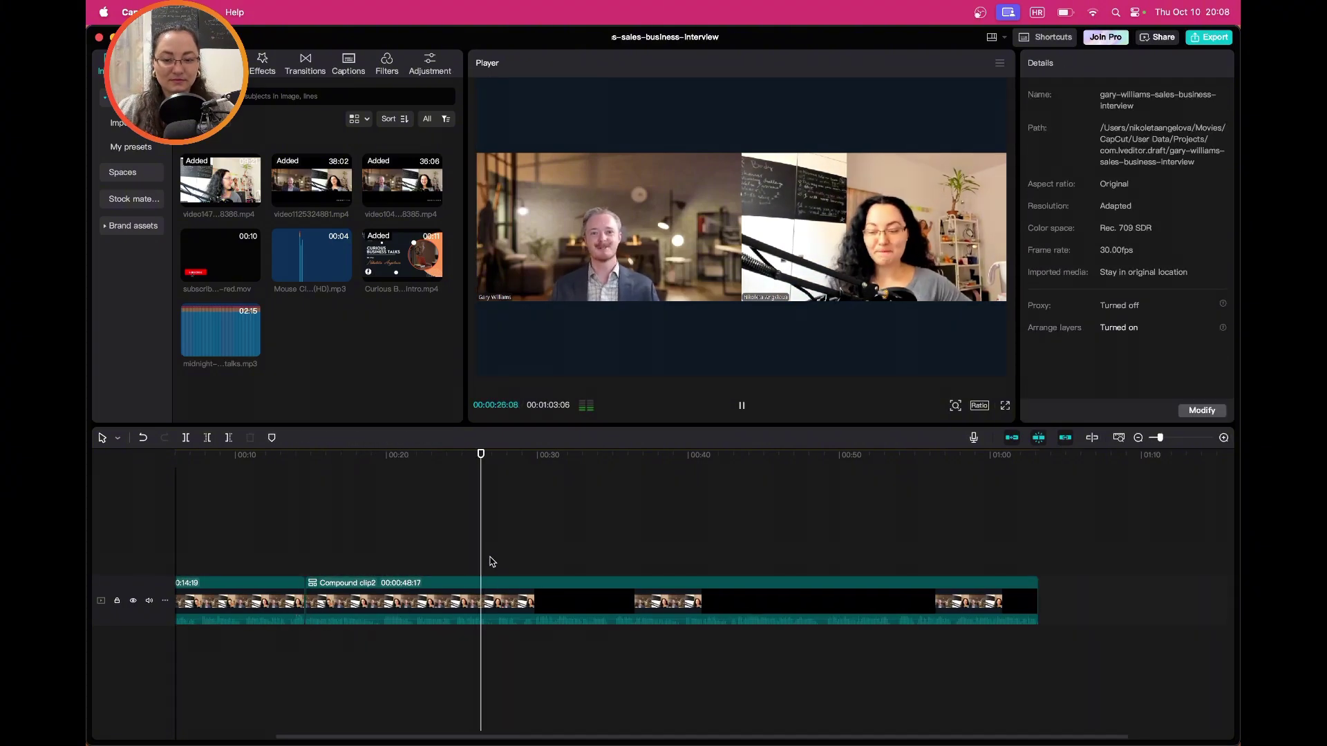
# - Split the second clip at about 26 seconds and shorten its end to a duration of 00:00:09:16
pyautogui.press('super+b')
pyautogui.press('space')
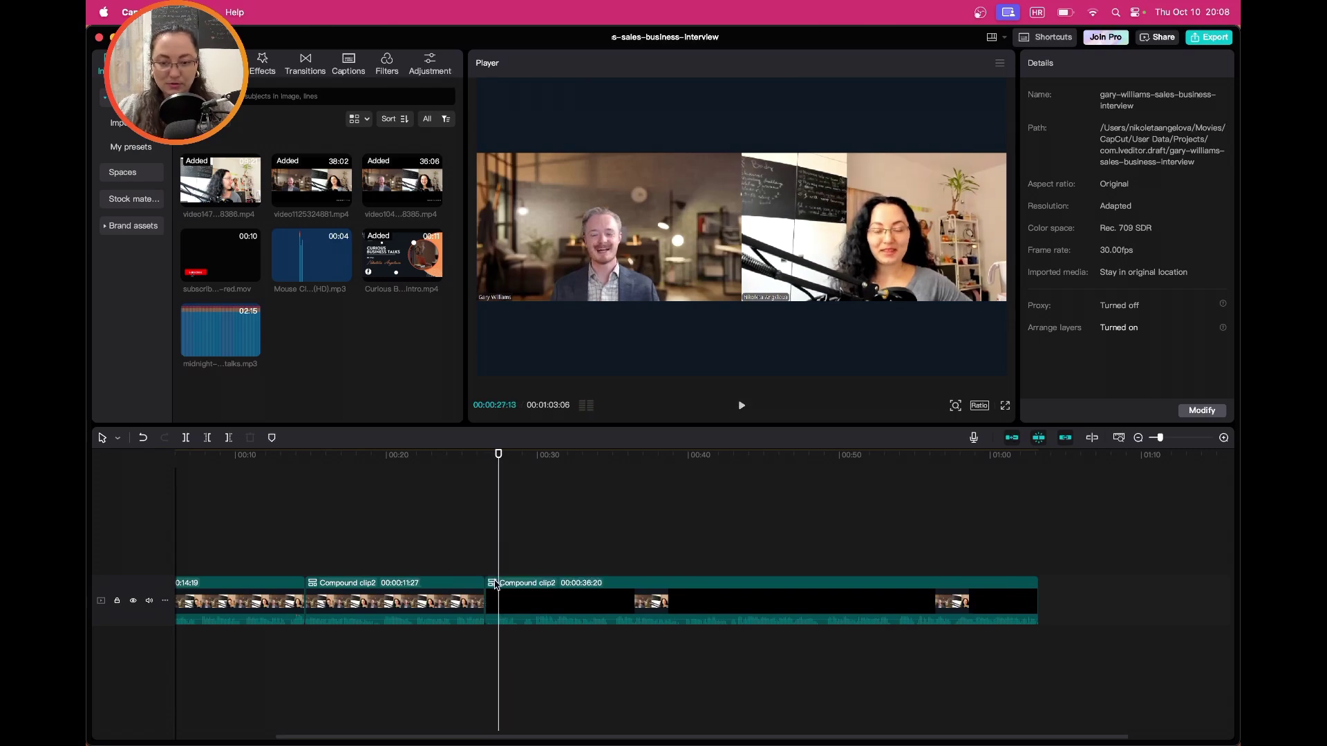
pyautogui.click(495, 584)
pyautogui.moveTo(487, 584); pyautogui.dragTo(450, 598)
# - Play on from the new cut and split the remaining footage at about 25 and 33 seconds
pyautogui.click(448, 570)
pyautogui.click(474, 600)
pyautogui.click(605, 593)
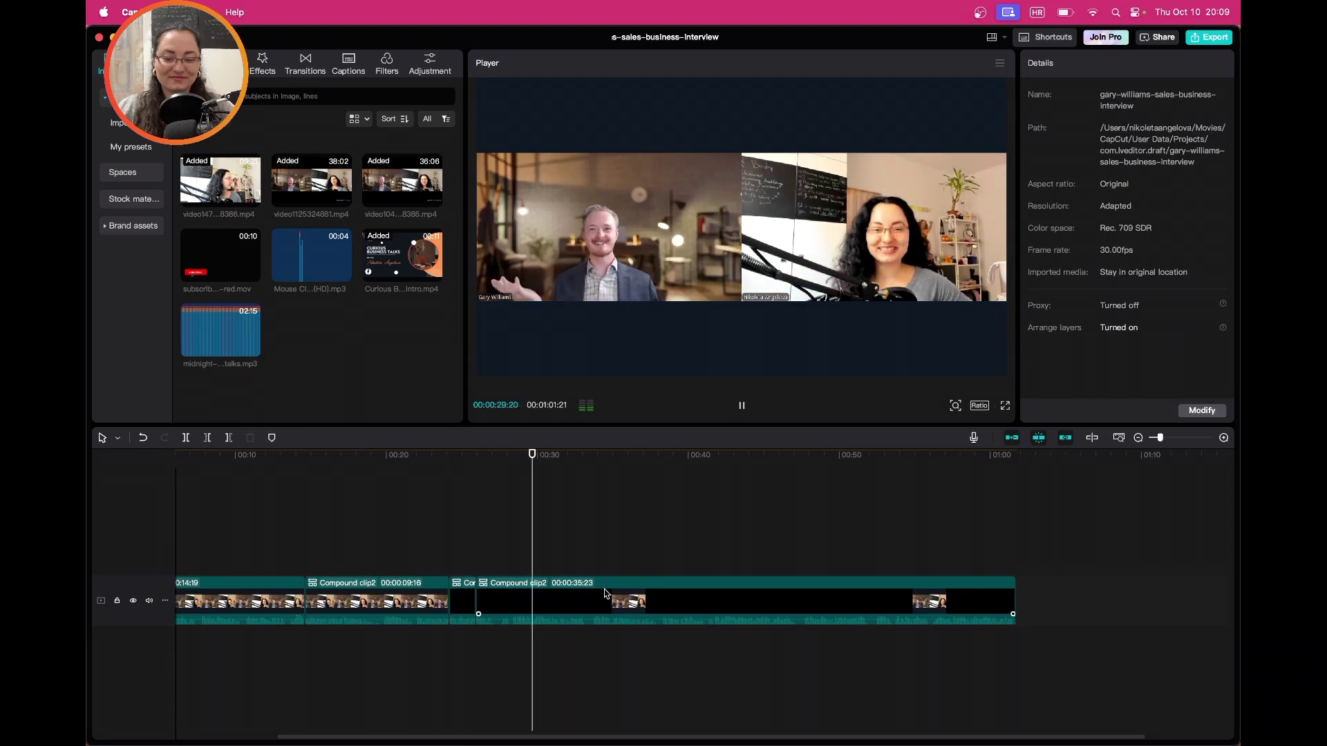
pyautogui.click(593, 593)
pyautogui.press('super+b')
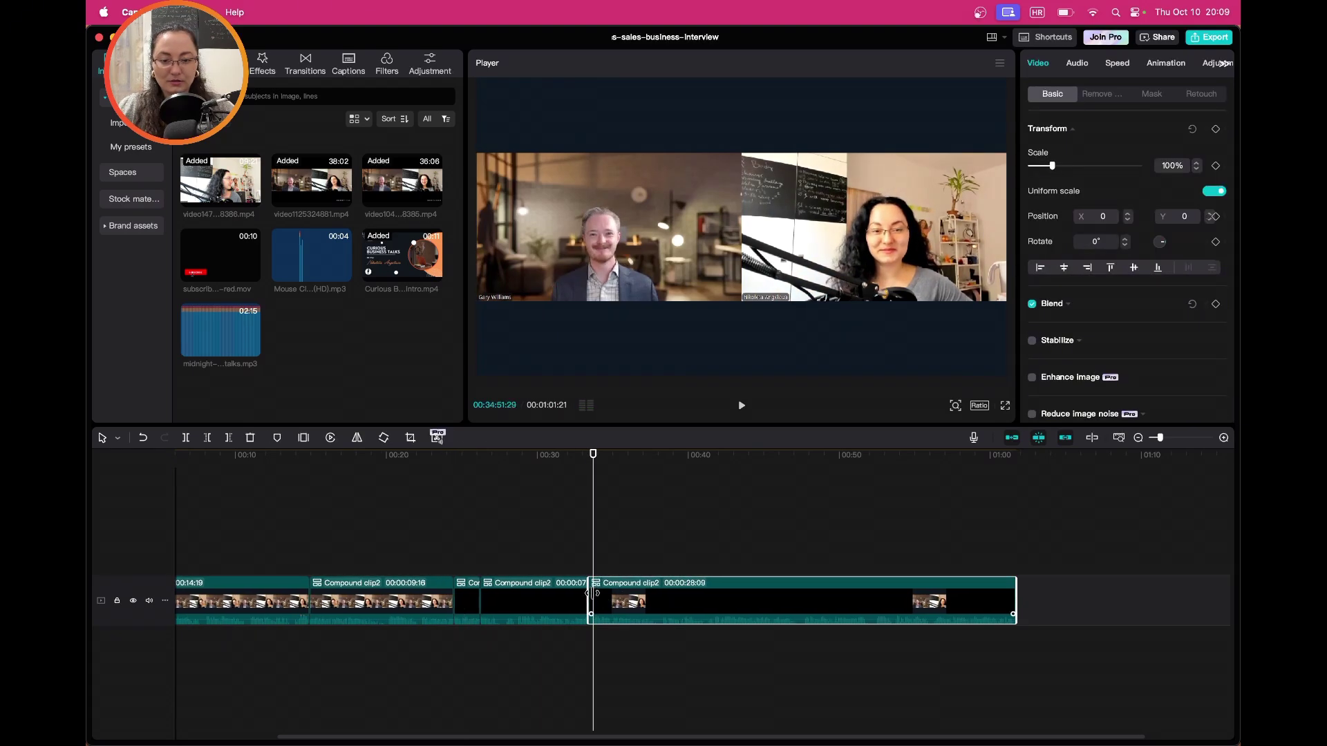
pyautogui.click(572, 571)
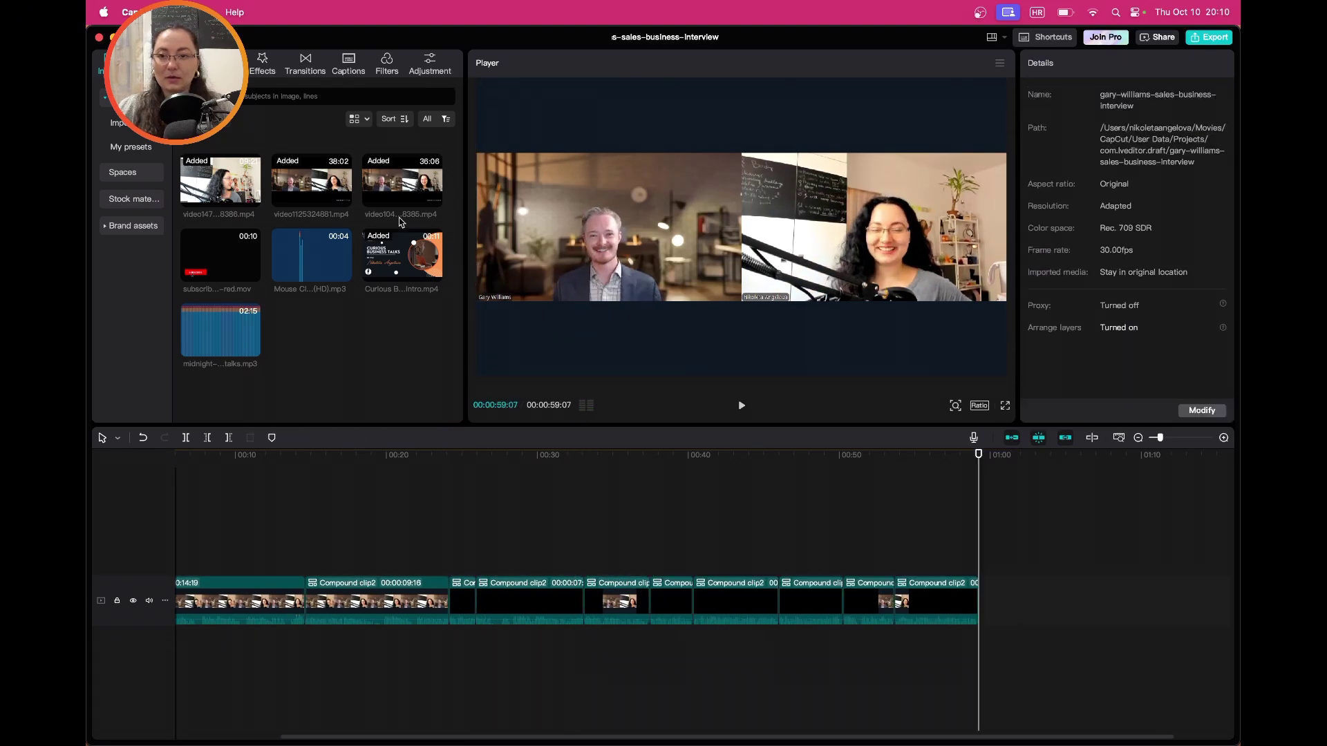
# - Add the Mix transition at the cut between the short third clip and the clip after it
pyautogui.click(305, 62)
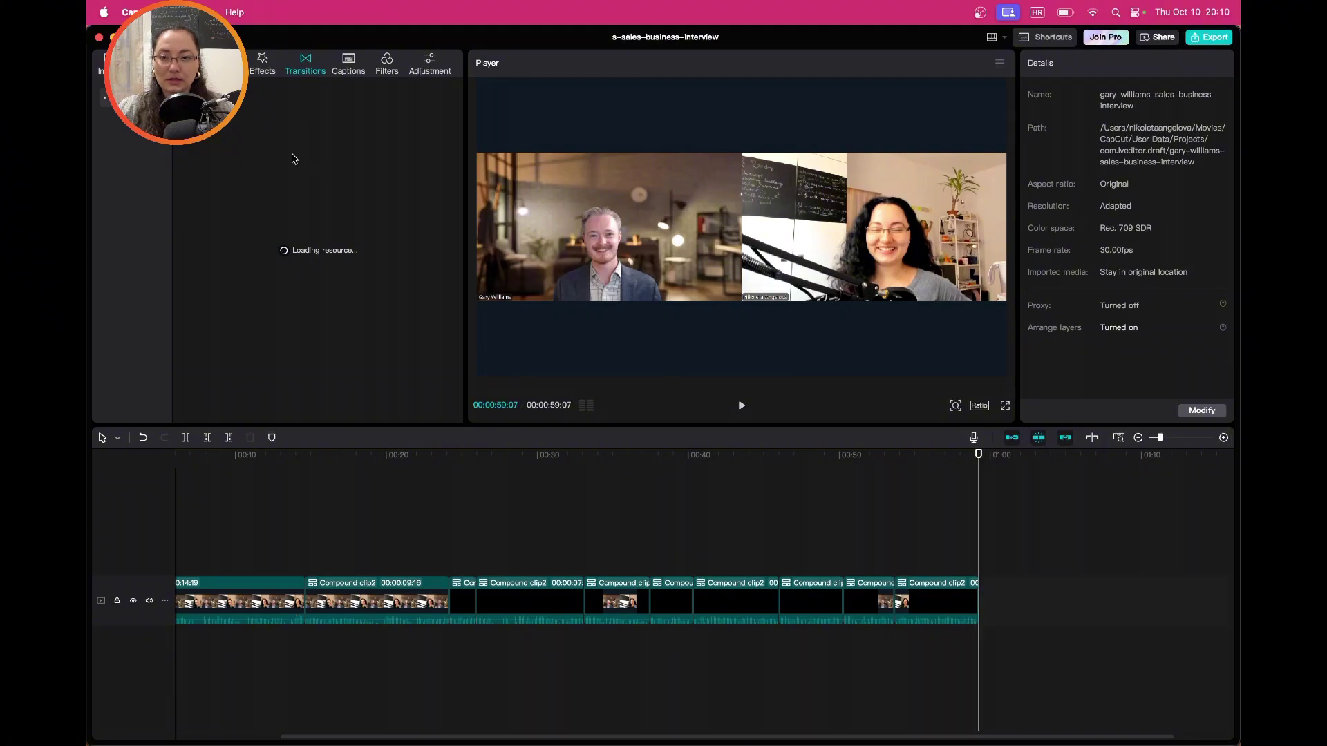
pyautogui.moveTo(402, 142)
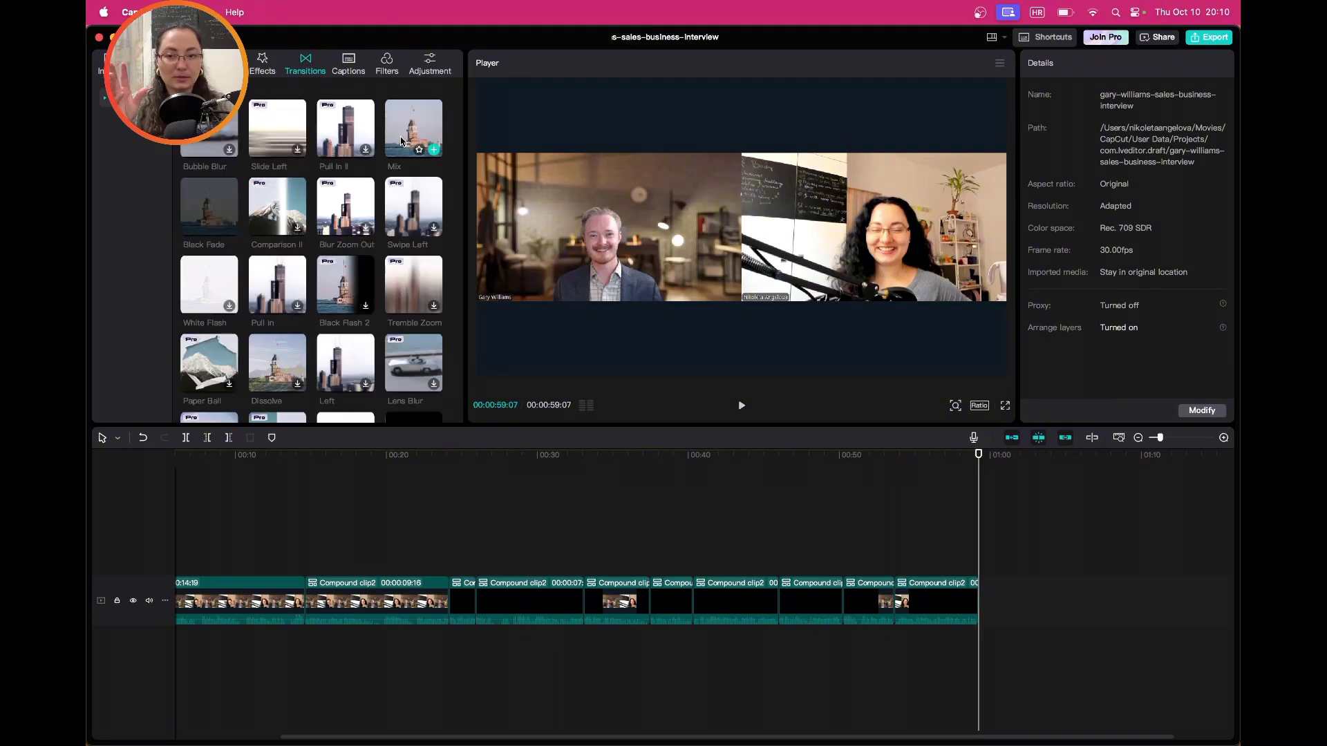
pyautogui.moveTo(402, 142); pyautogui.dragTo(486, 606)
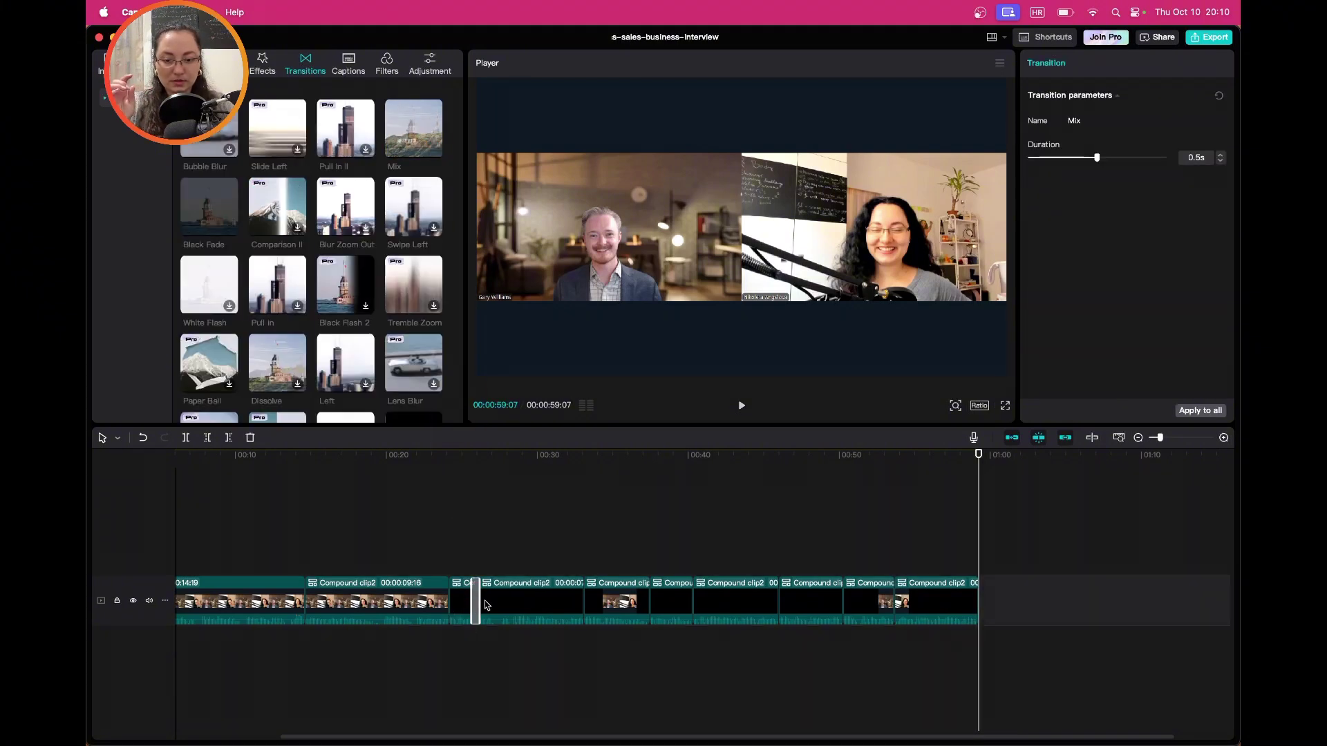
# - Set the Mix transition's duration to 0.1 s and apply it to all cuts
pyautogui.click(1220, 161)
pyautogui.click(1220, 162)
pyautogui.click(1221, 161)
pyautogui.click(1221, 162)
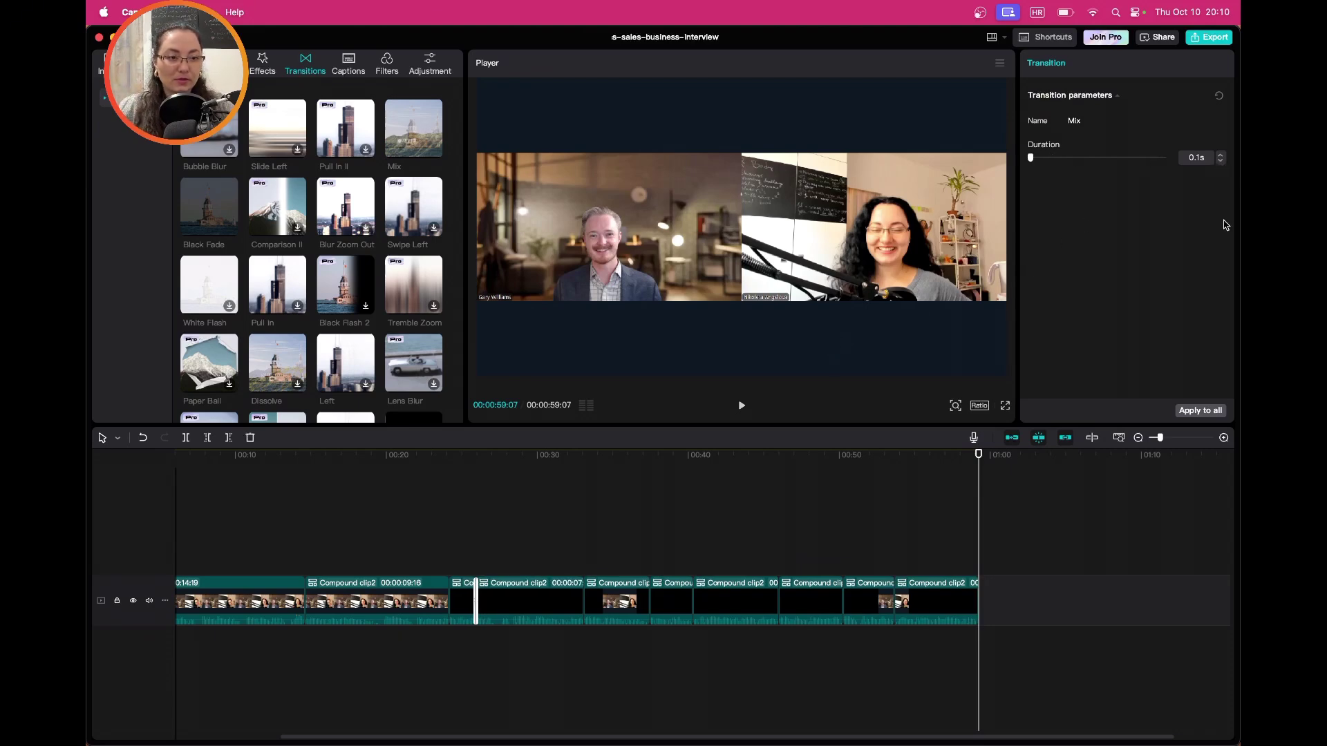
pyautogui.click(1203, 411)
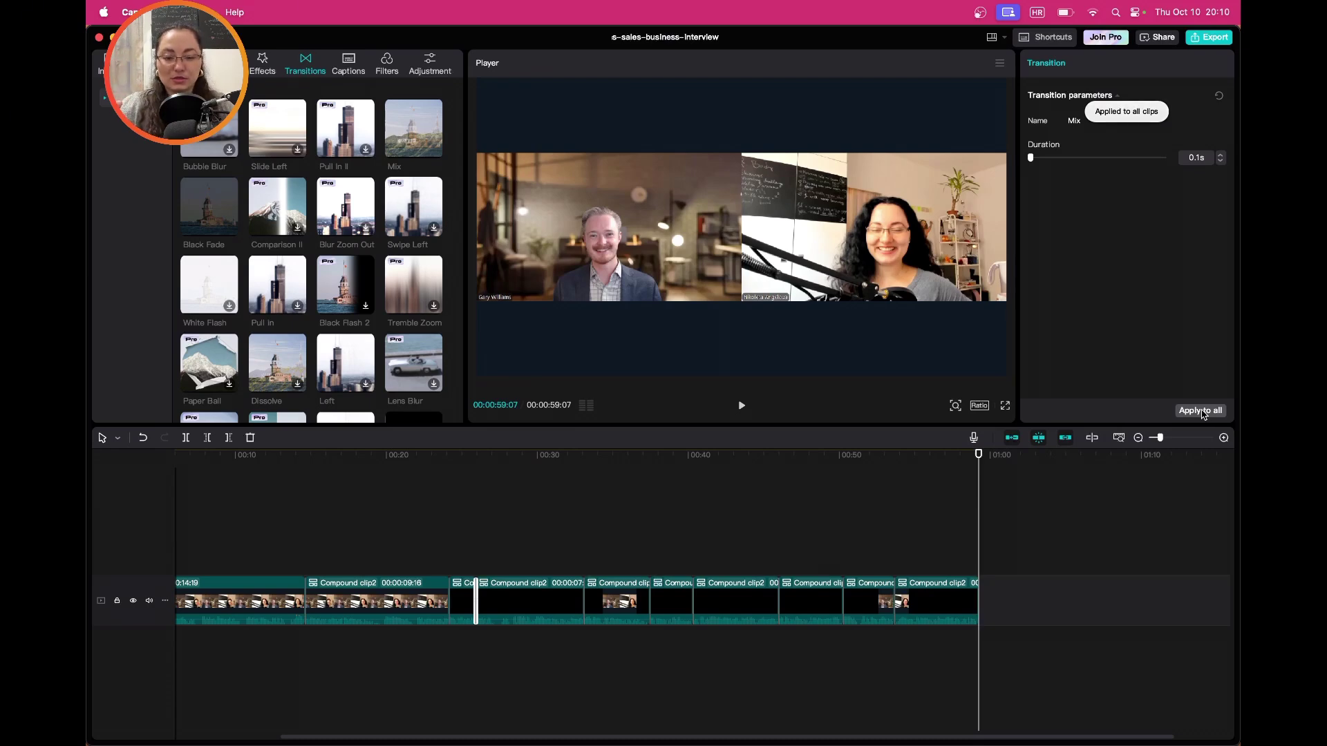
# - Combine all the clips into one compound clip and set the project's aspect ratio to 9:16
pyautogui.moveTo(1041, 580); pyautogui.dragTo(145, 595)
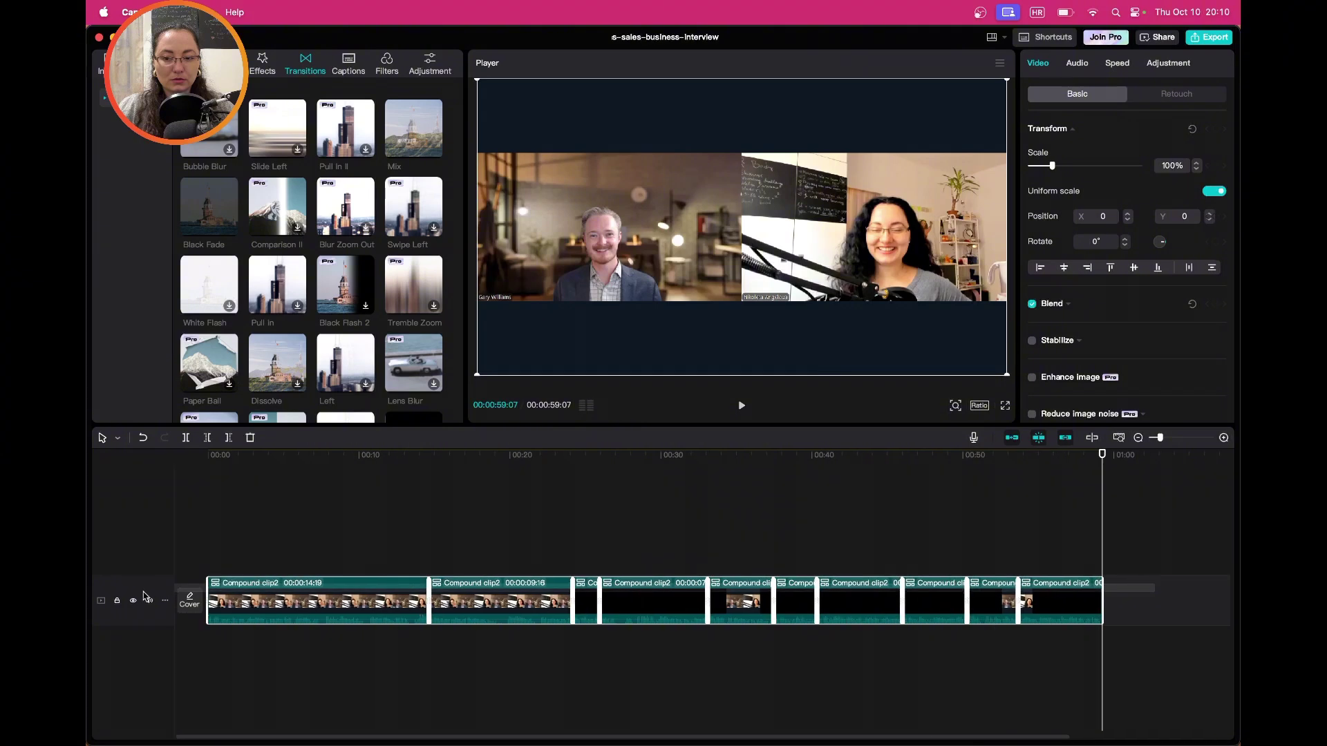
pyautogui.rightClick(322, 612)
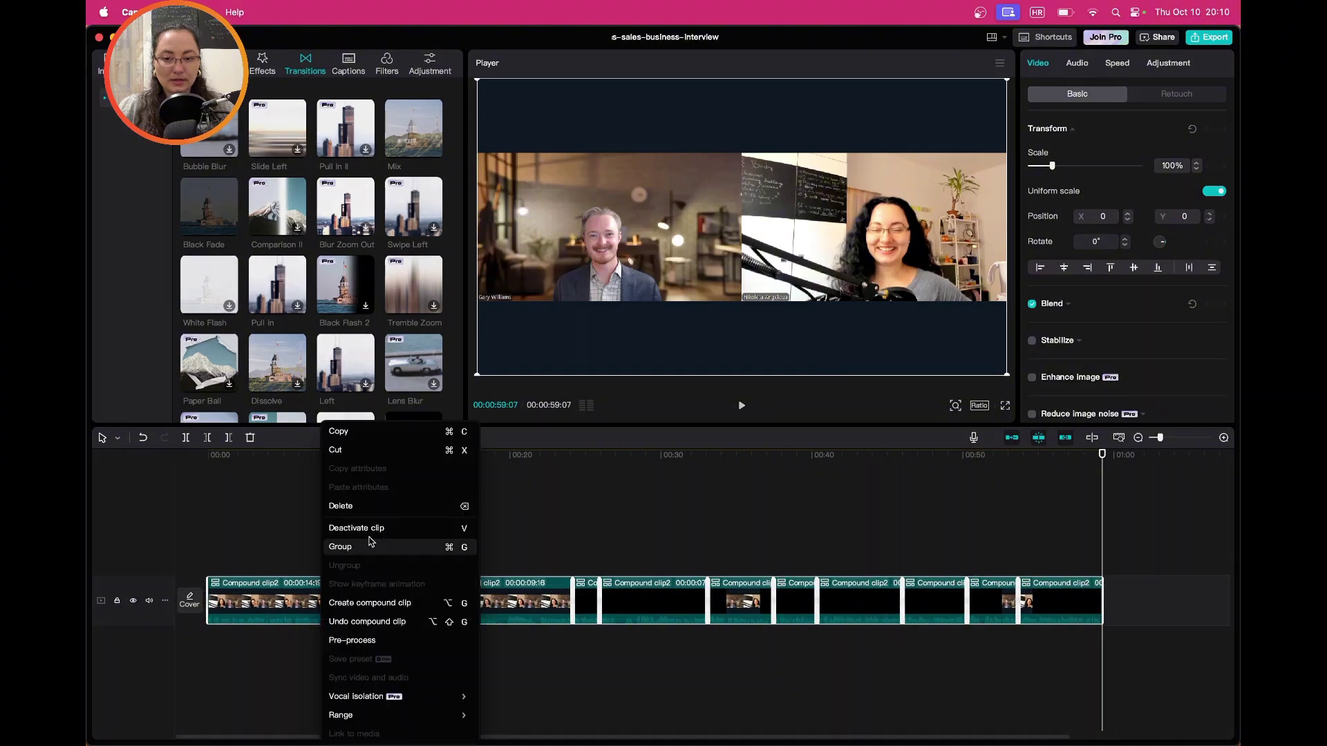
pyautogui.click(375, 605)
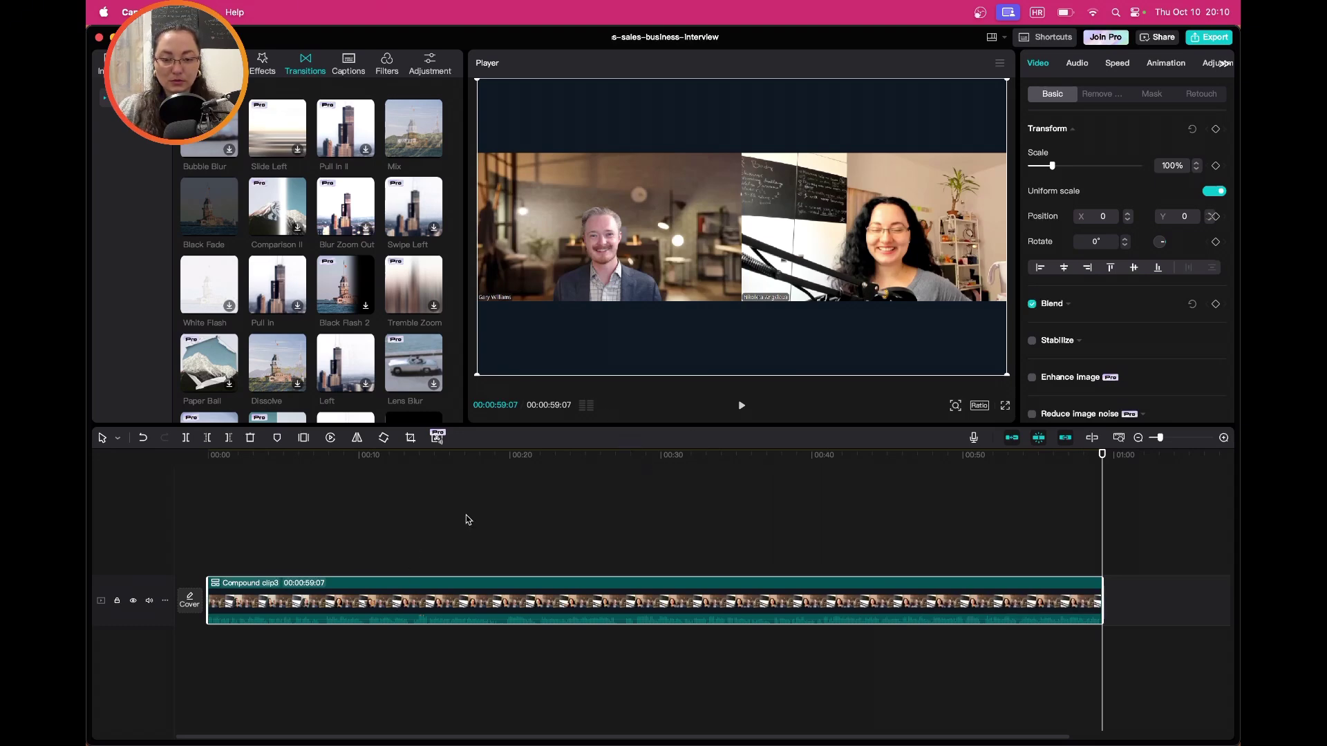
pyautogui.click(980, 407)
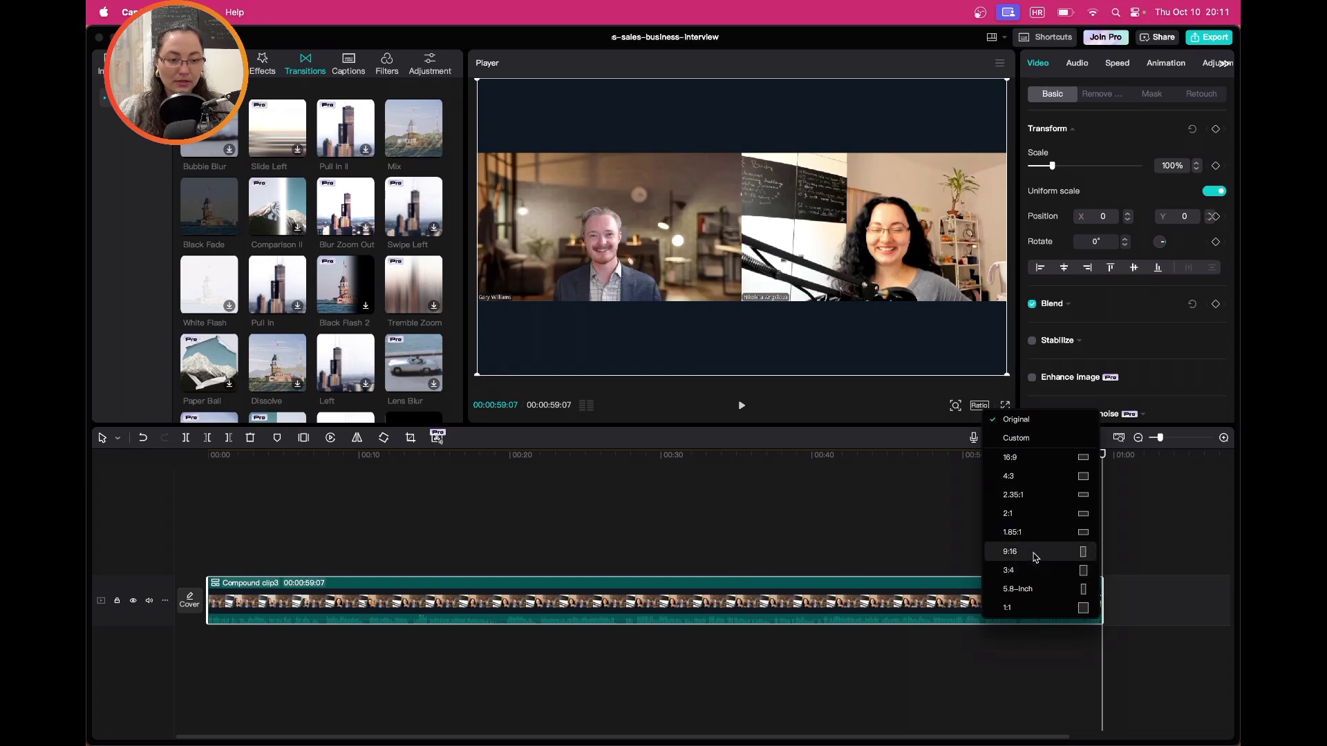
pyautogui.click(1035, 557)
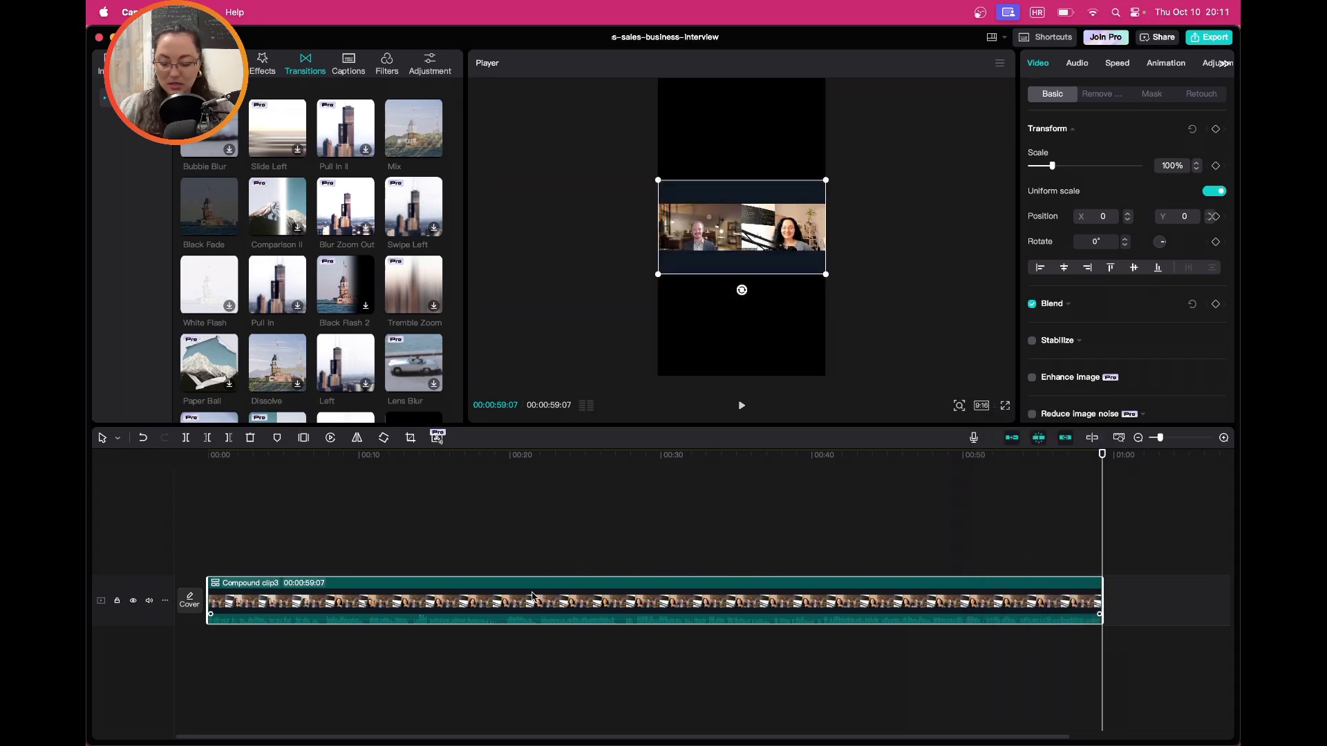
# - Duplicate the compound clip onto the track above, aligned with the start of the timeline
pyautogui.click(463, 553)
pyautogui.hotkey('ctrl', 'v')
pyautogui.moveTo(591, 559); pyautogui.dragTo(334, 557)
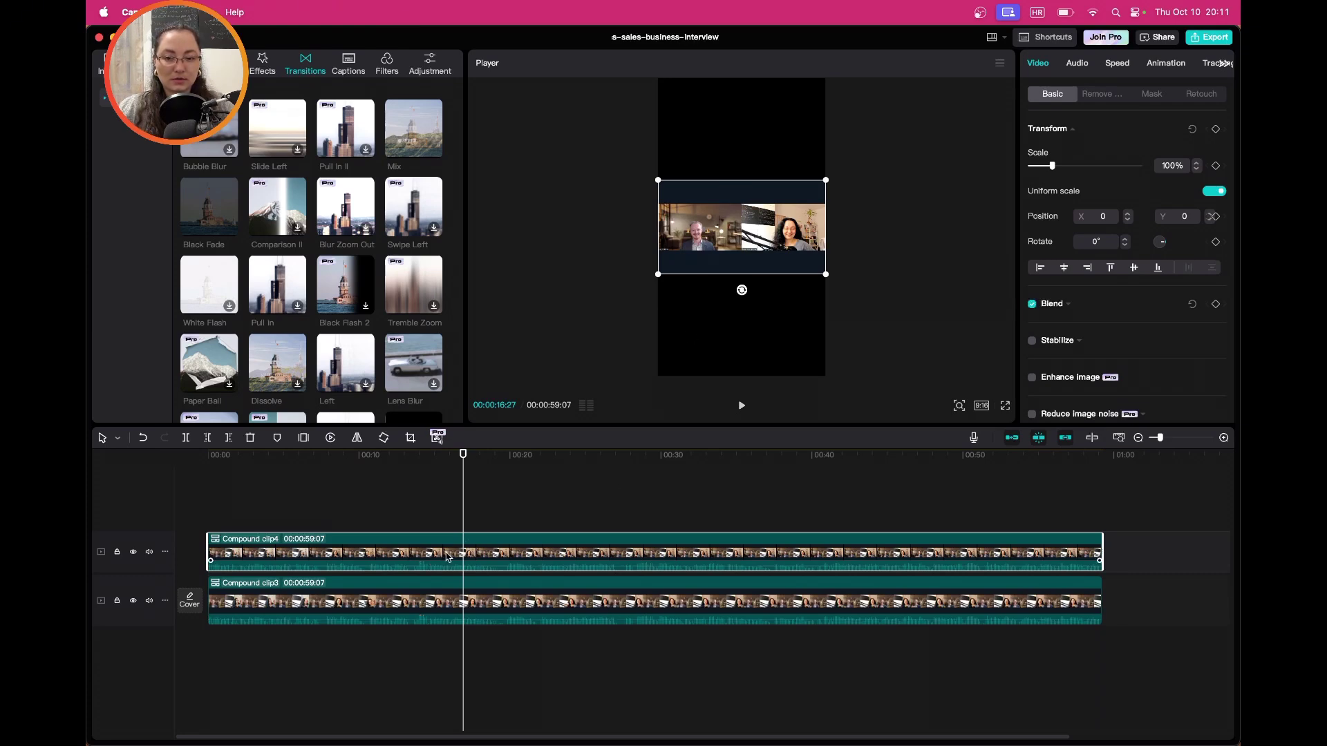
# - Crop the upper compound clip to only the male speaker's half, excluding the dark bands above and below
pyautogui.click(410, 439)
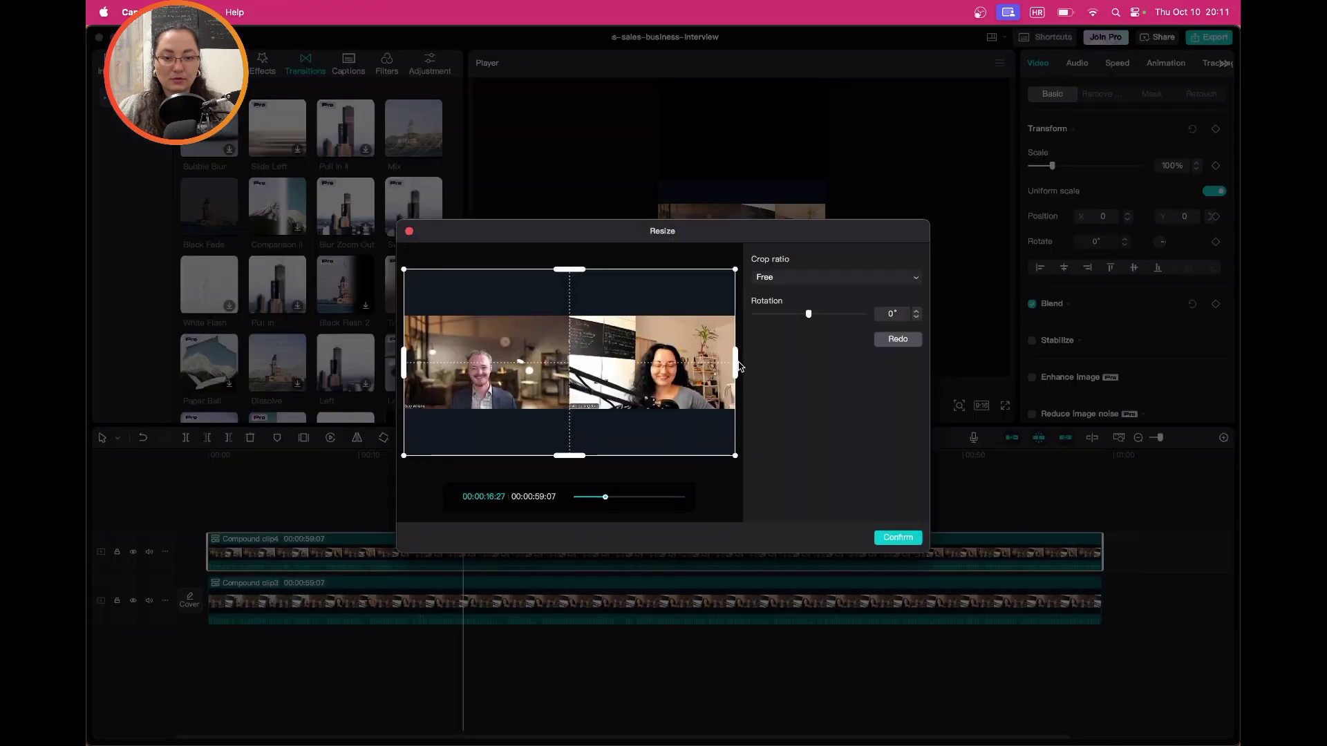
pyautogui.moveTo(738, 367); pyautogui.dragTo(571, 379)
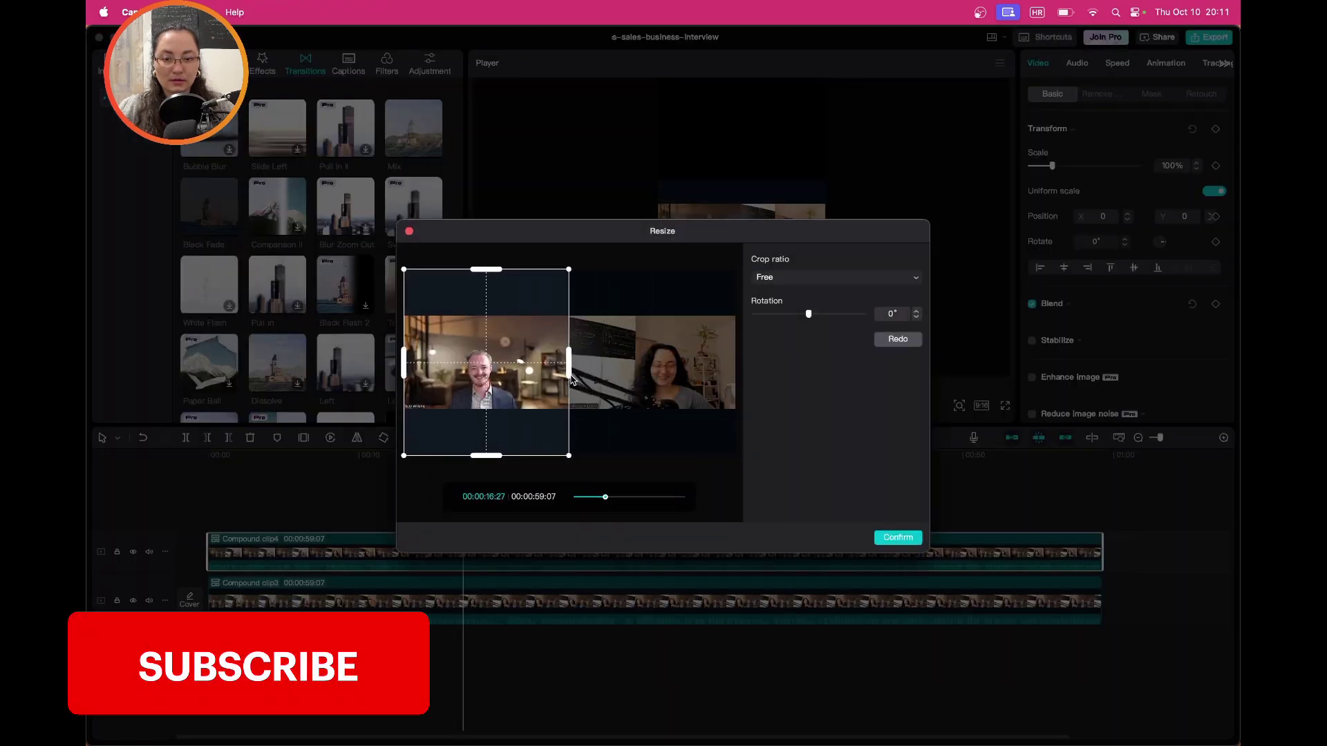
pyautogui.moveTo(496, 271); pyautogui.dragTo(498, 318)
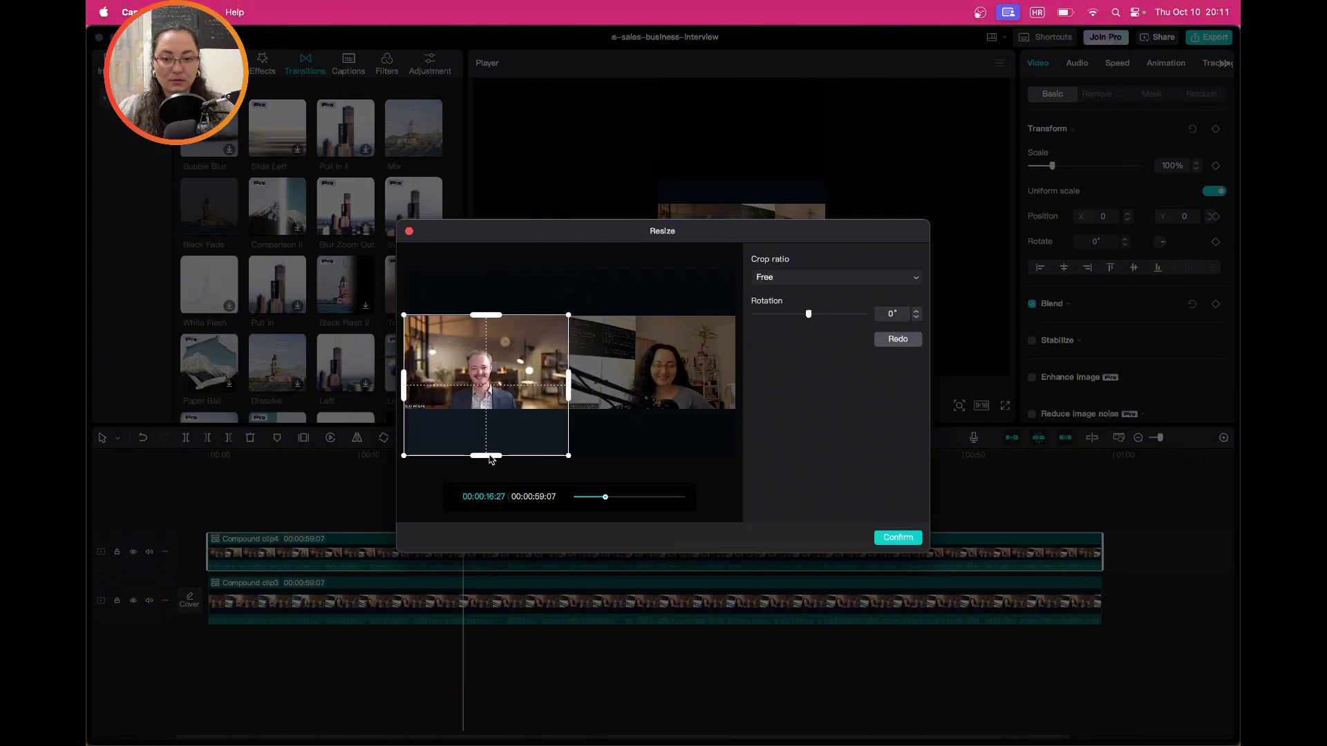
pyautogui.moveTo(490, 459); pyautogui.dragTo(485, 413)
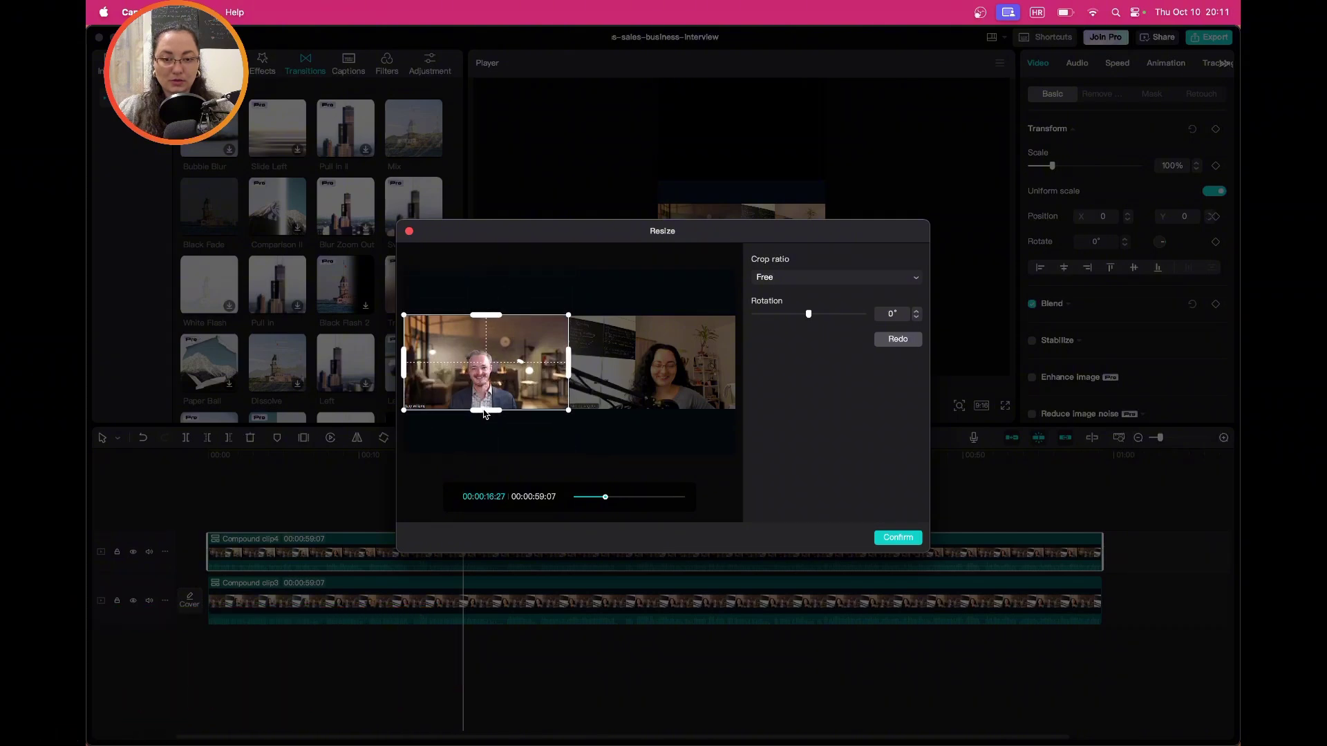
pyautogui.click(900, 537)
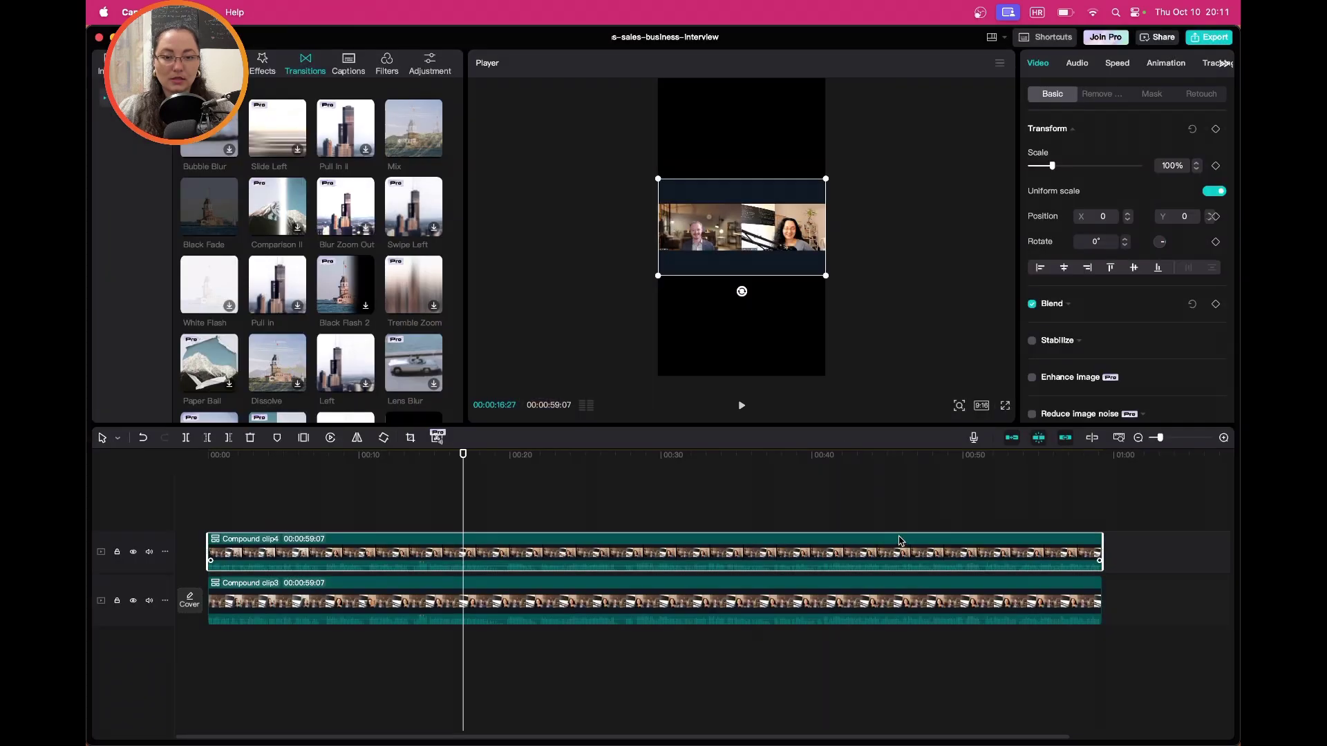
# - Move the male speaker's clip to the top edge of the frame and set the lower compound clip's canvas to colour 101820
pyautogui.moveTo(795, 280); pyautogui.dragTo(790, 167)
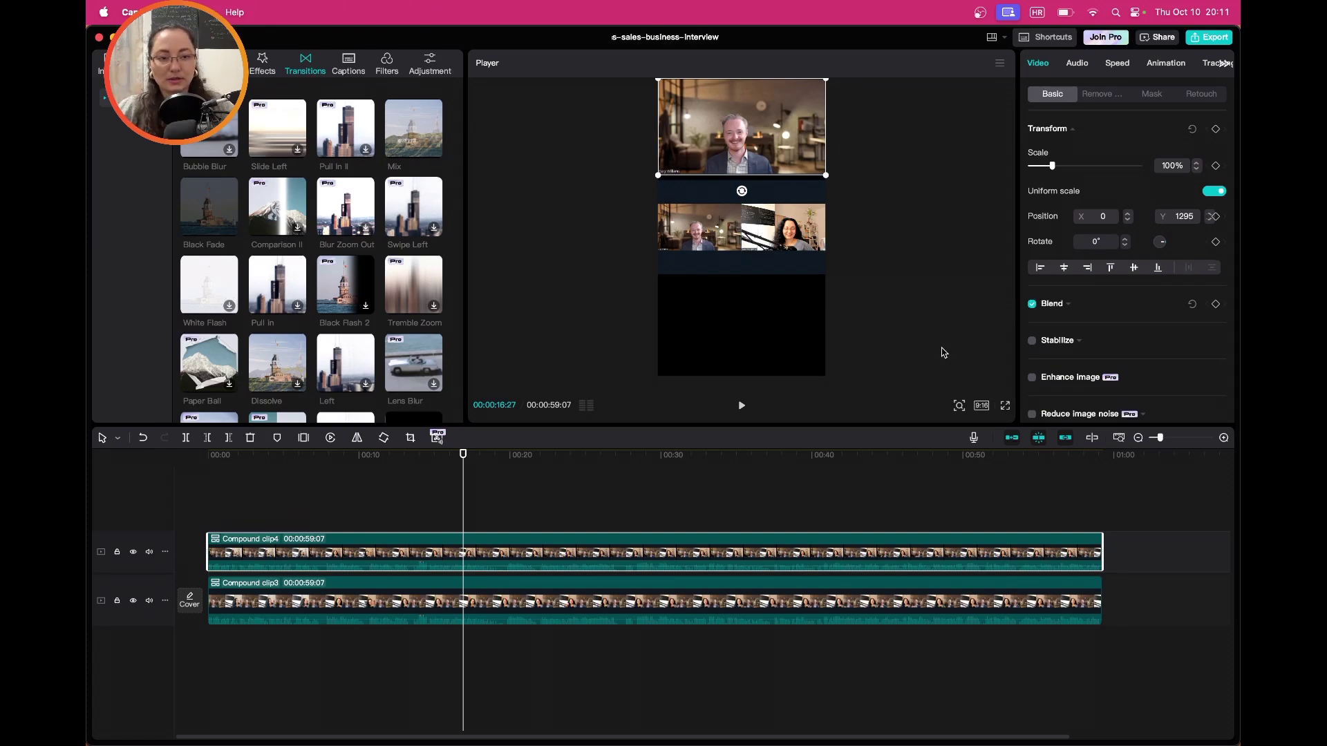
pyautogui.scroll(-5, 1102, 367)
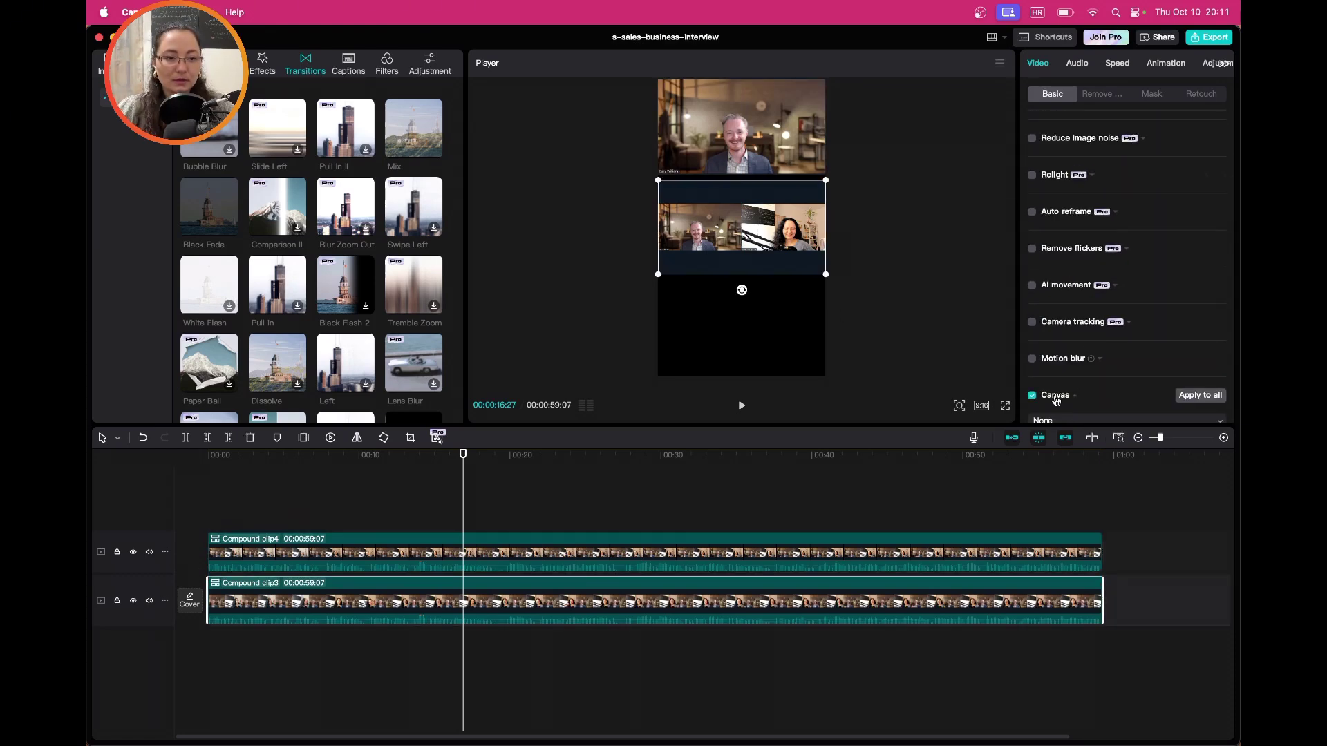
pyautogui.scroll(-1, 1056, 400)
pyautogui.click(1057, 397)
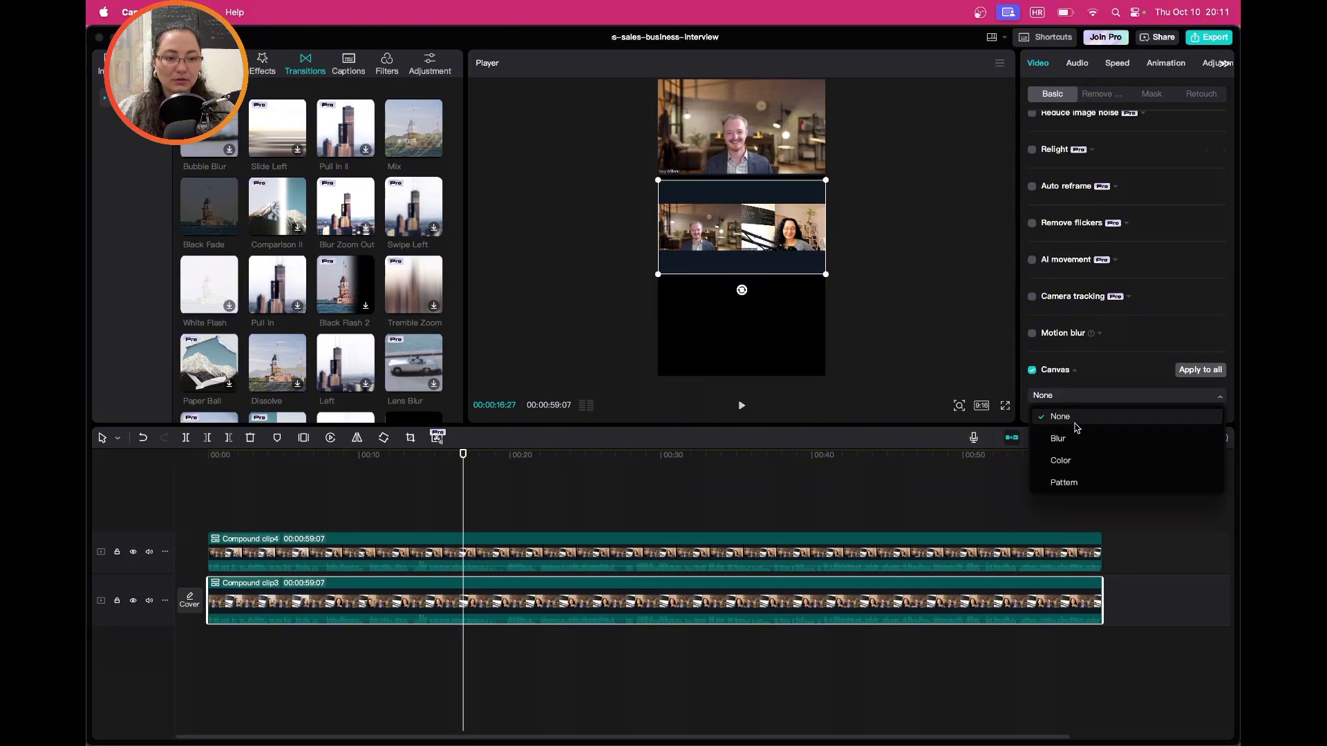
pyautogui.click(1061, 461)
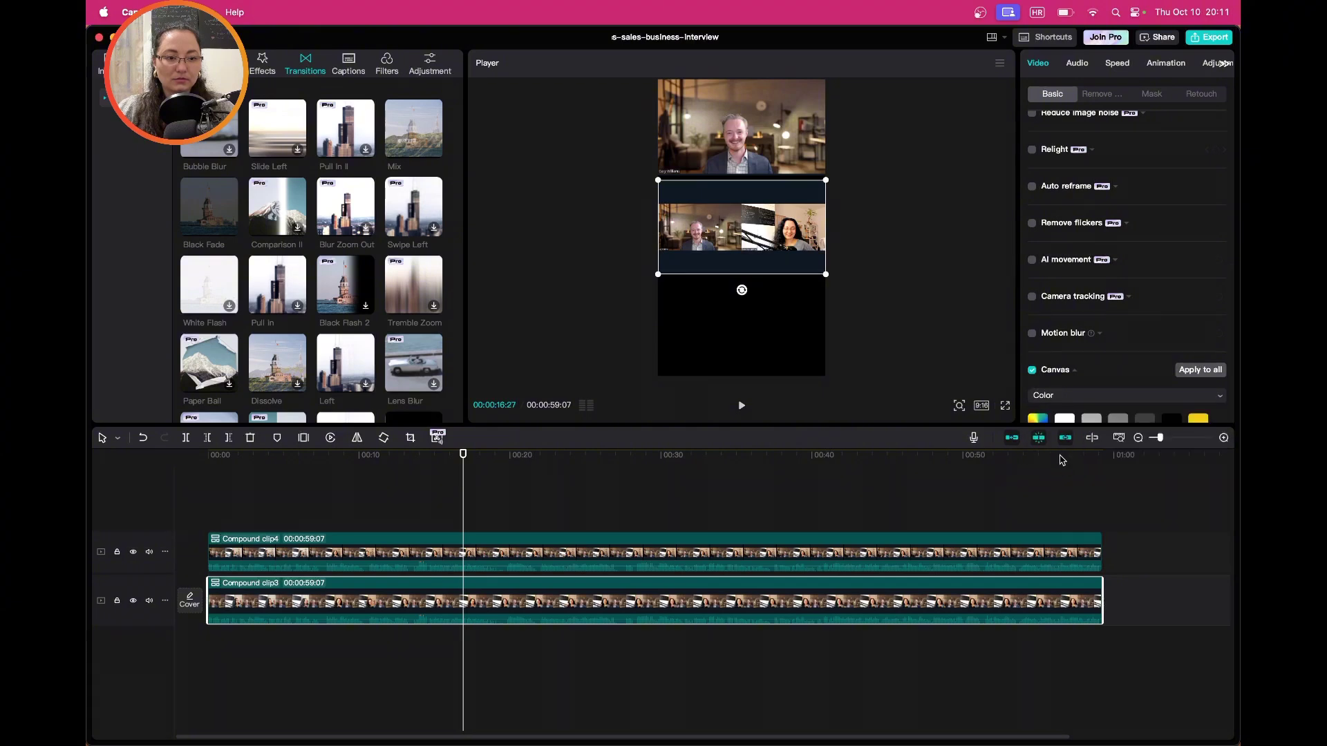
pyautogui.click(1037, 418)
pyautogui.click(1046, 564)
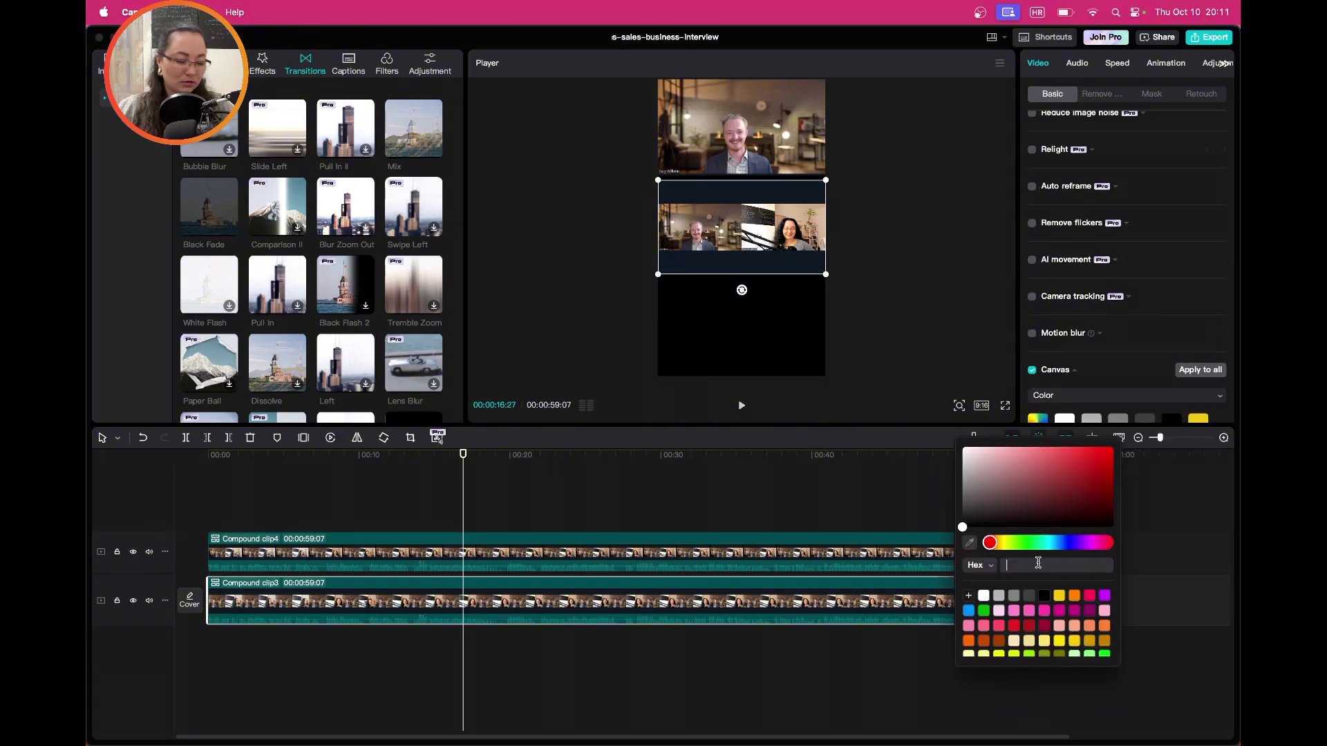
pyautogui.write('101820')
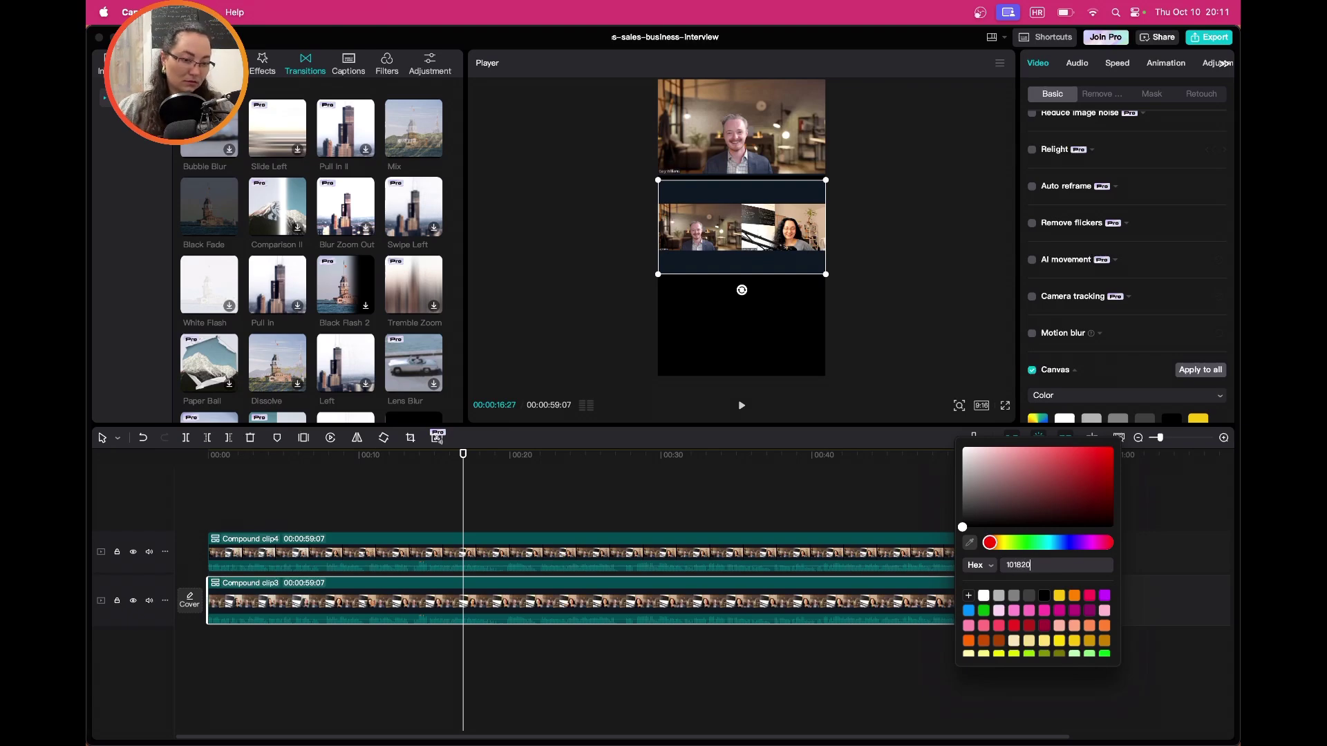
pyautogui.press('Return')
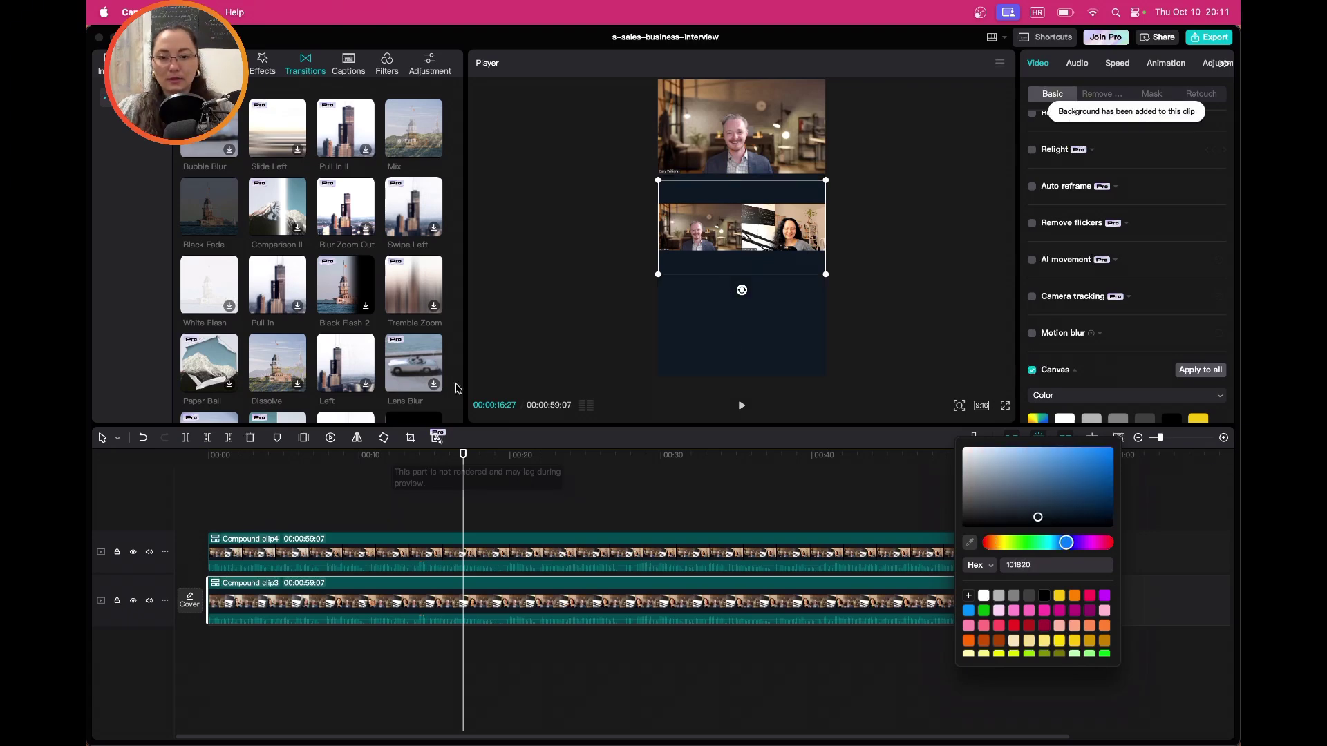
# - Crop the lower compound clip to the female speaker's half without the dark bands and move it lower in the frame
pyautogui.click(411, 445)
pyautogui.click(411, 441)
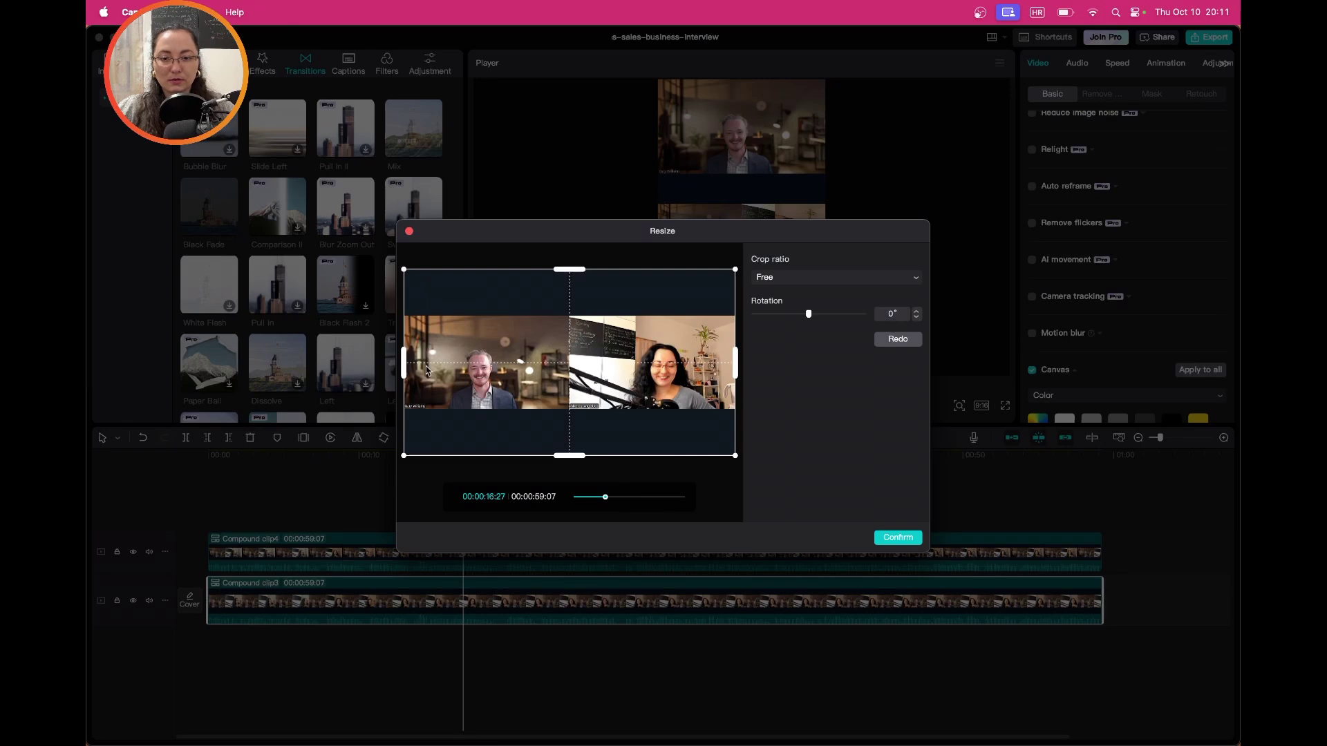
pyautogui.moveTo(404, 364); pyautogui.dragTo(567, 366)
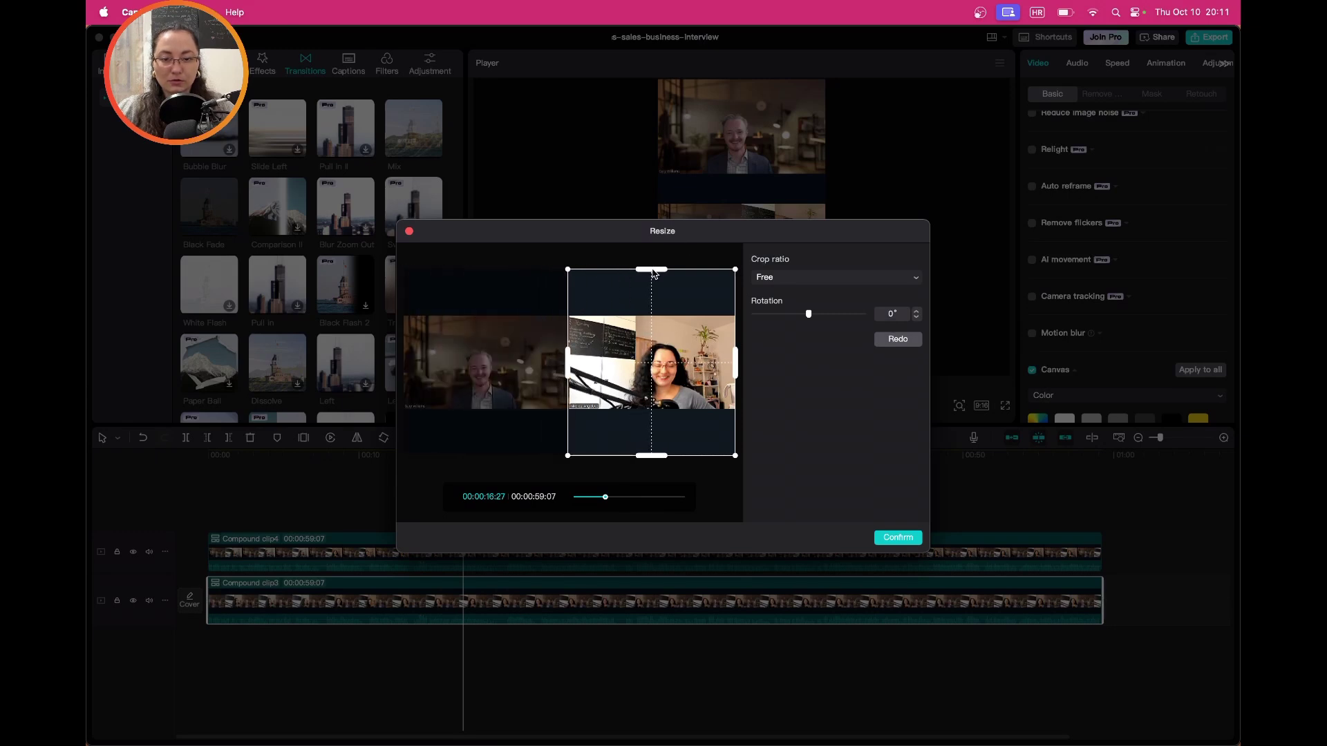
pyautogui.moveTo(652, 269); pyautogui.dragTo(652, 319)
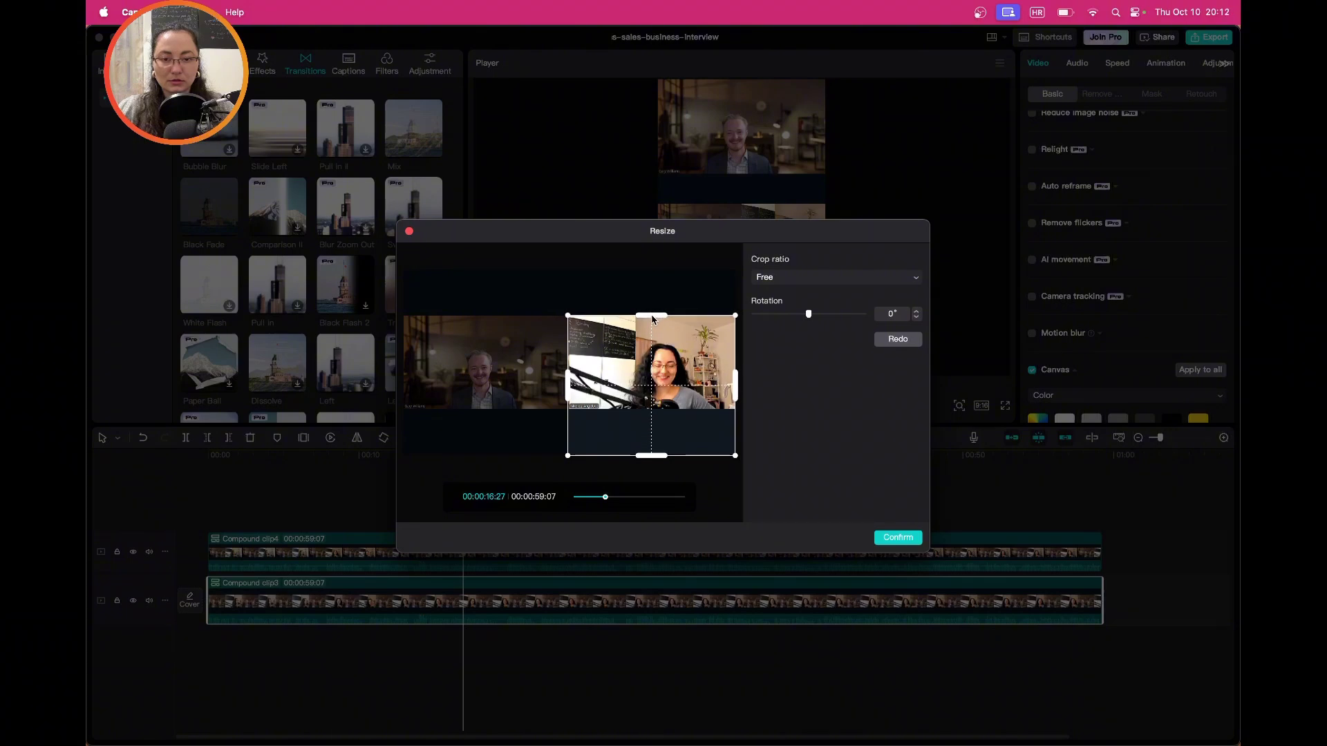
pyautogui.moveTo(665, 460); pyautogui.dragTo(663, 450)
pyautogui.moveTo(668, 417); pyautogui.dragTo(668, 413)
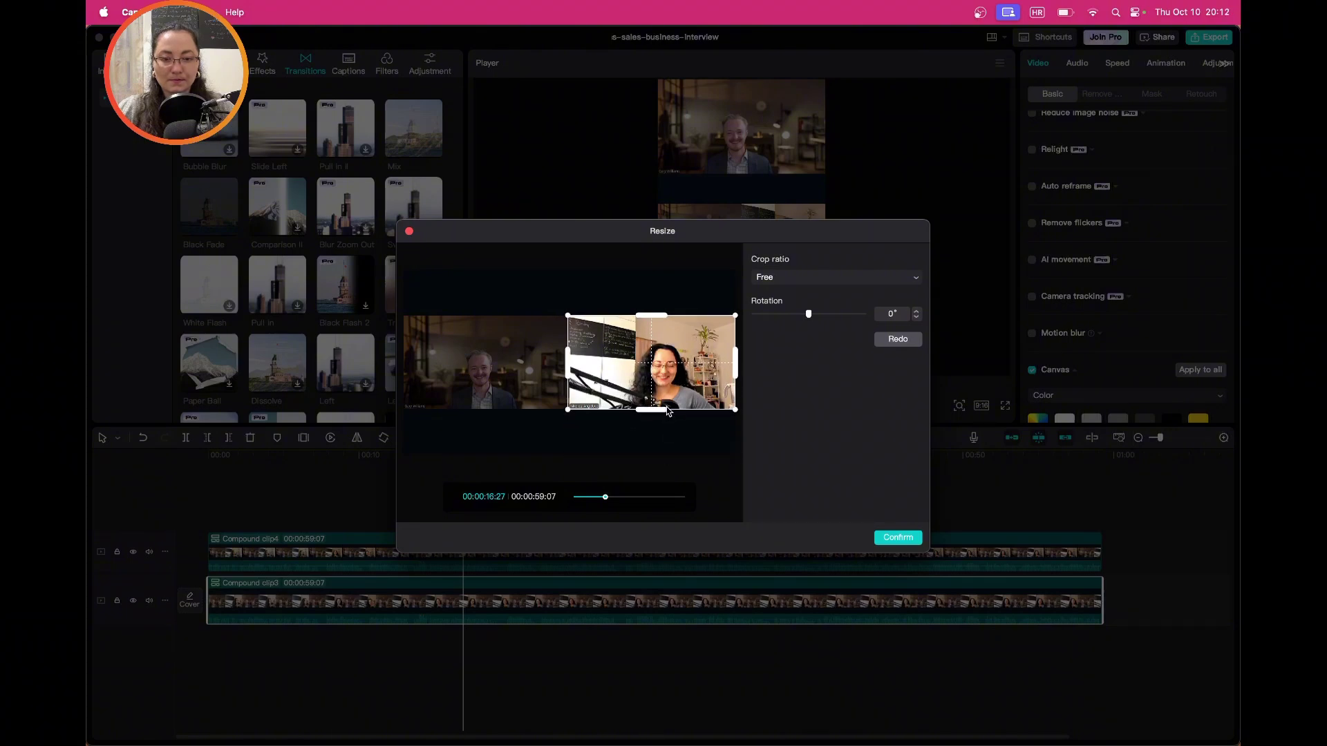
pyautogui.click(892, 537)
pyautogui.moveTo(753, 238); pyautogui.dragTo(755, 281)
pyautogui.click(912, 243)
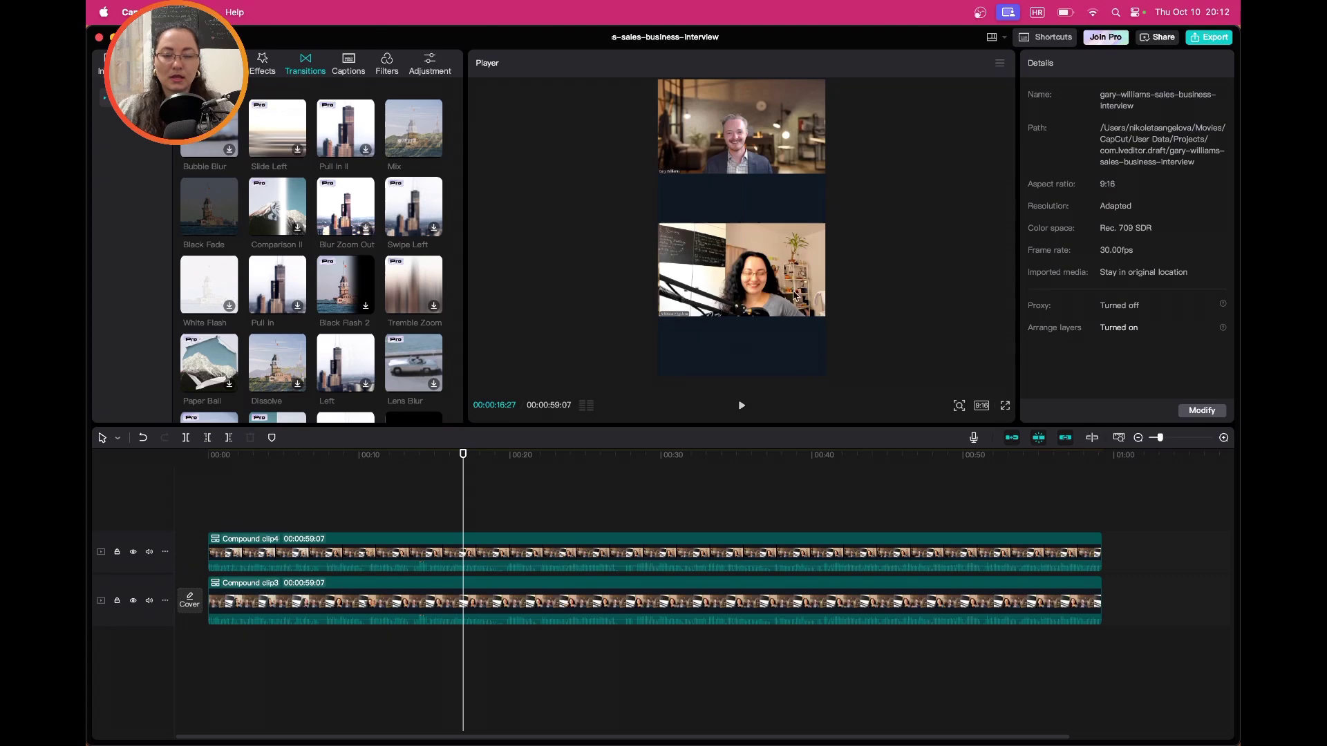
# - Import Curious Business Talks-logo.png, place it at 44% scale below the female speaker, and extend its clip towards the timeline start
pyautogui.click(111, 61)
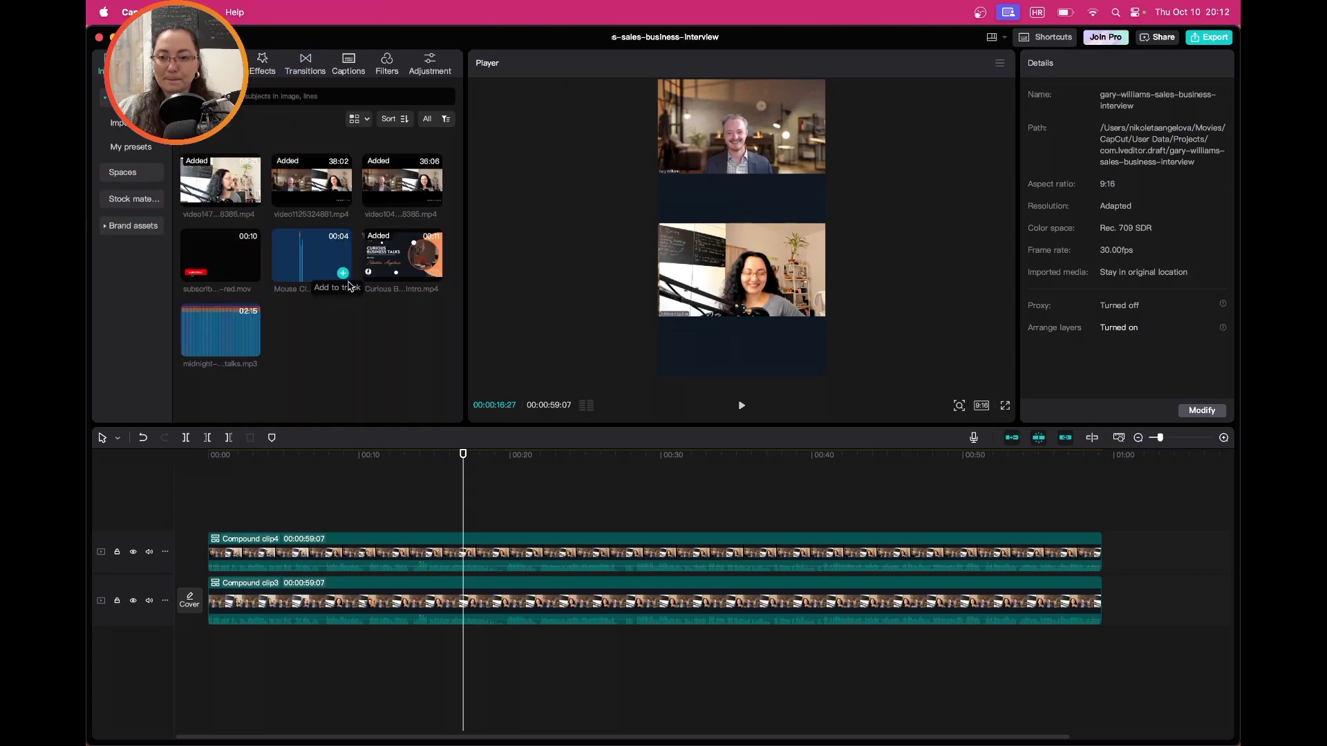
pyautogui.click(121, 122)
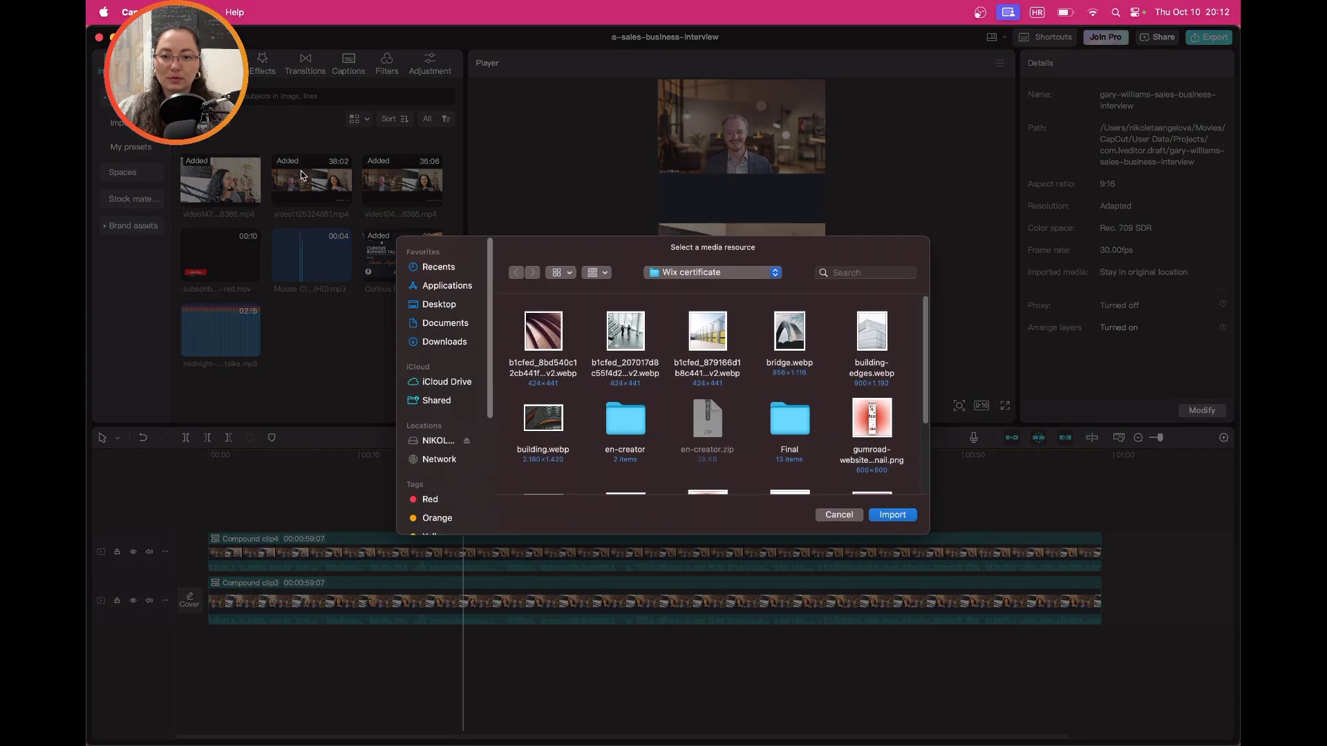
pyautogui.scroll(-3, 648, 350)
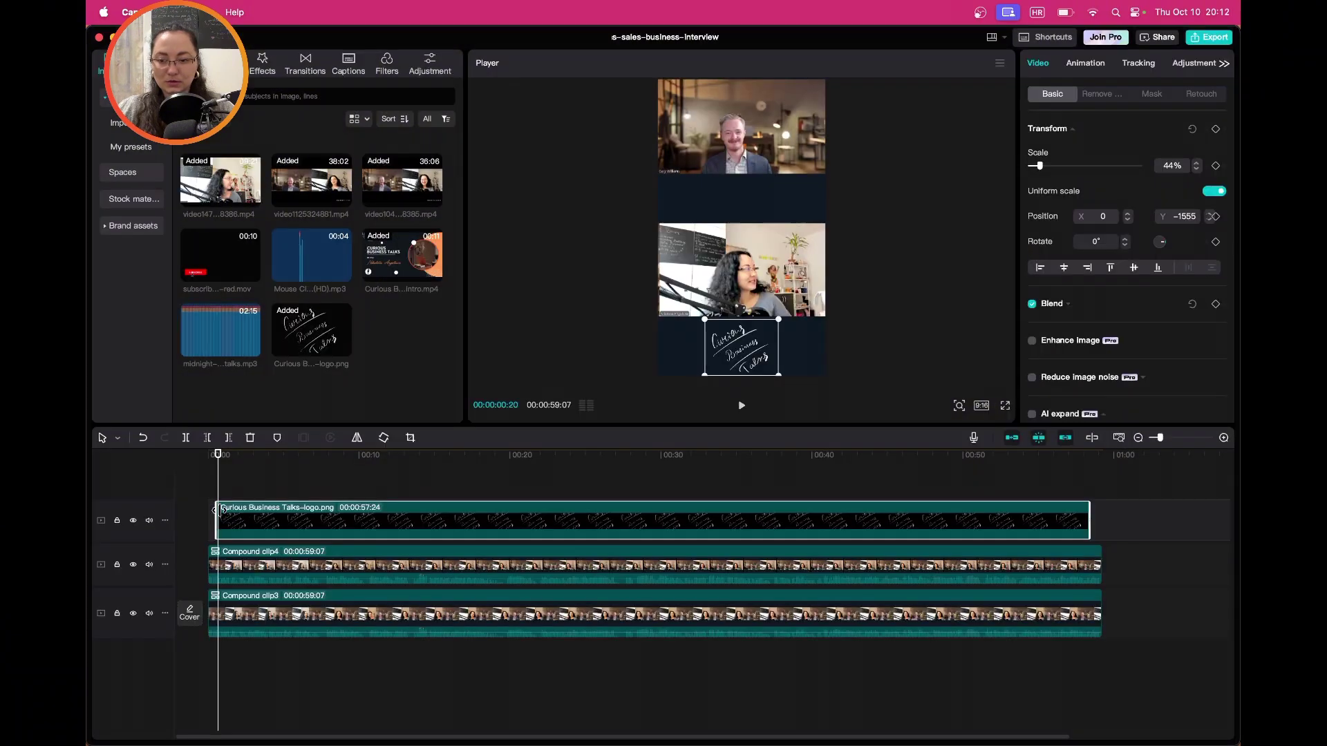
pyautogui.moveTo(220, 511); pyautogui.dragTo(212, 510)
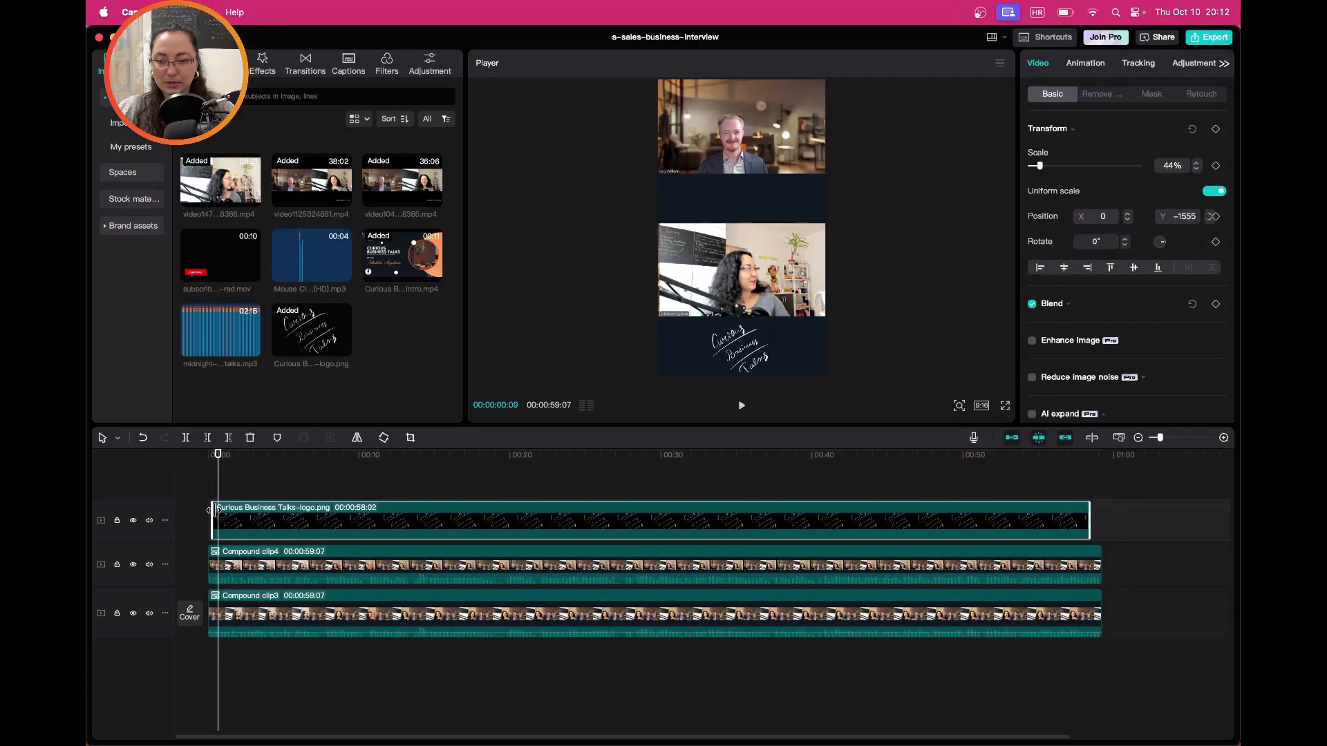
# - Preview the logo's entrance from the start of the timeline and apply Fade In and Fade Out animations to the logo
pyautogui.click(195, 460)
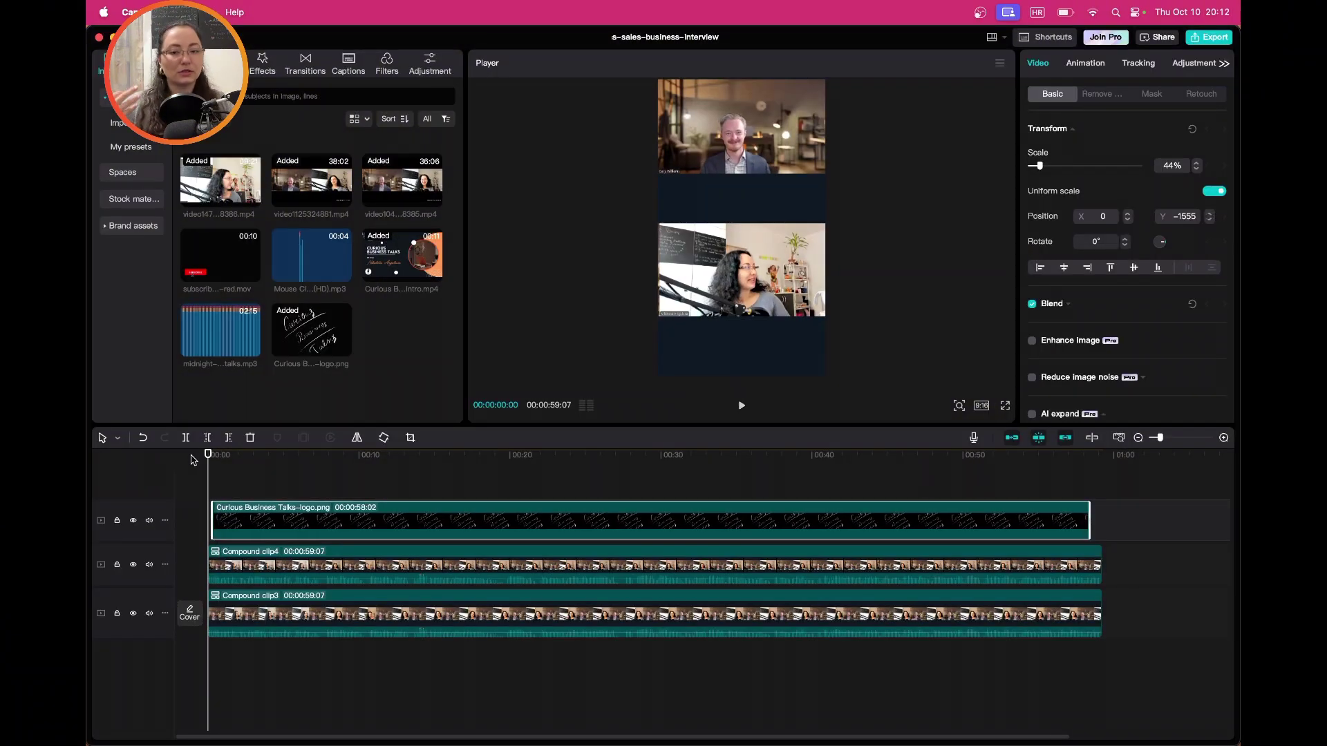
pyautogui.press('space')
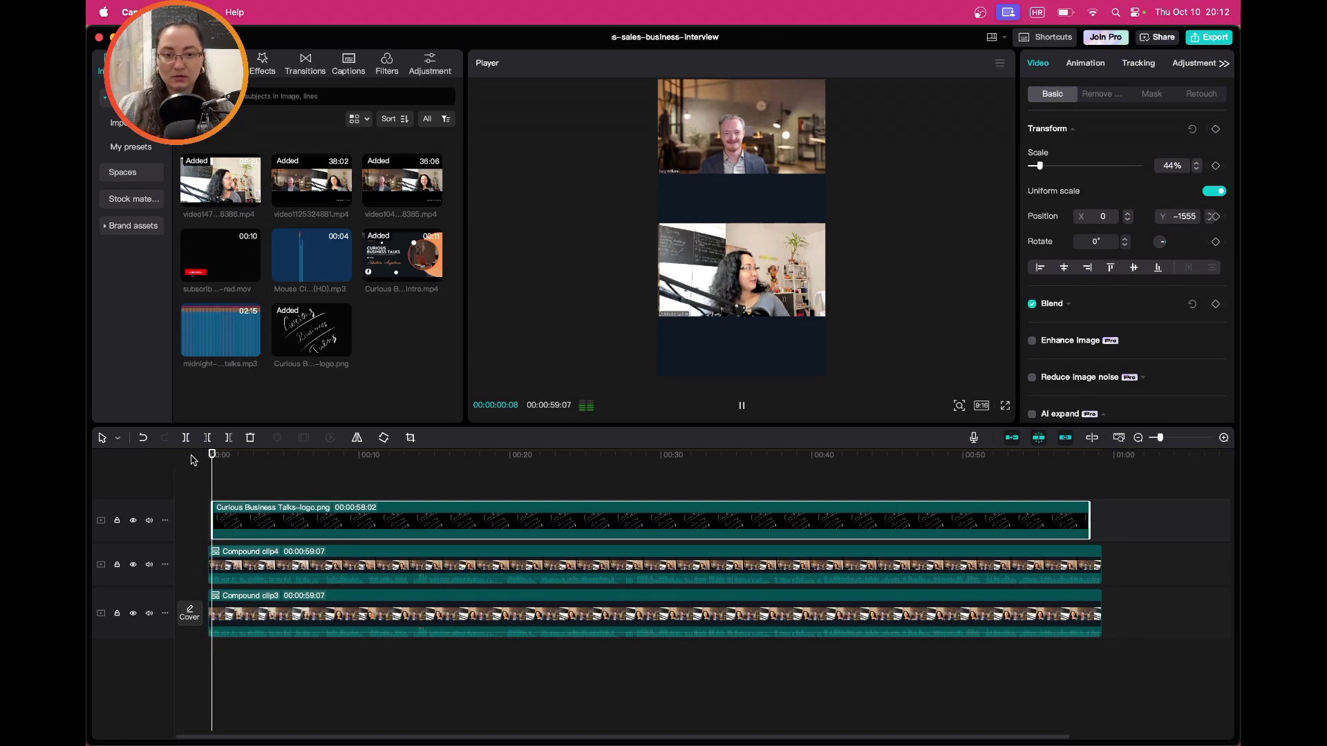
pyautogui.press('space')
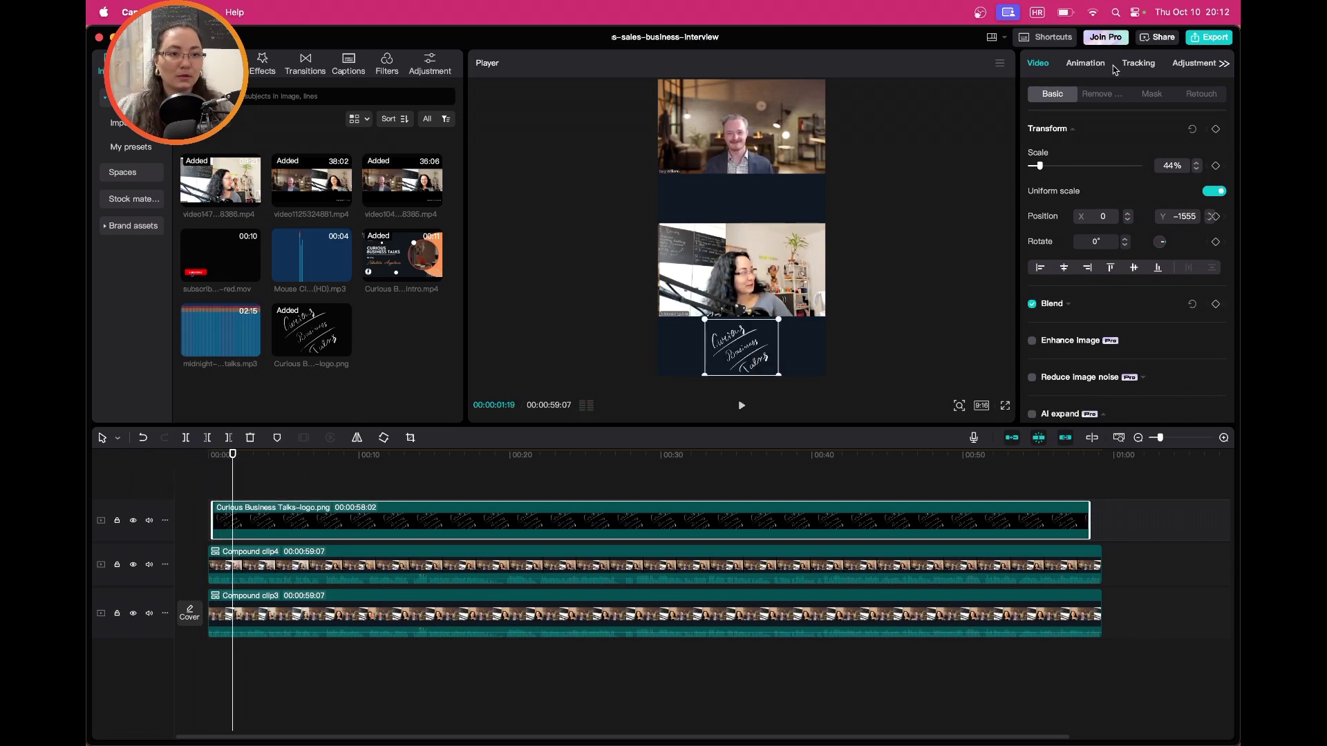
pyautogui.click(1091, 68)
pyautogui.click(1049, 199)
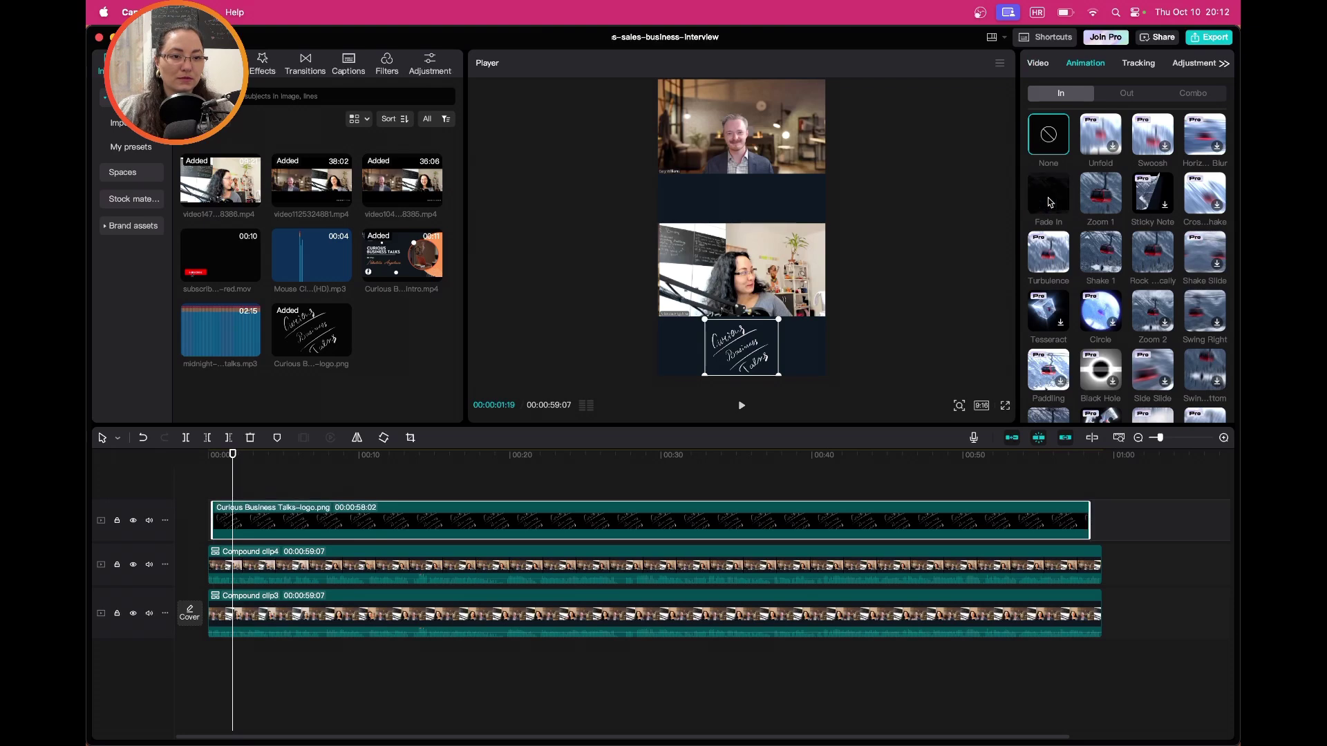
pyautogui.click(1137, 94)
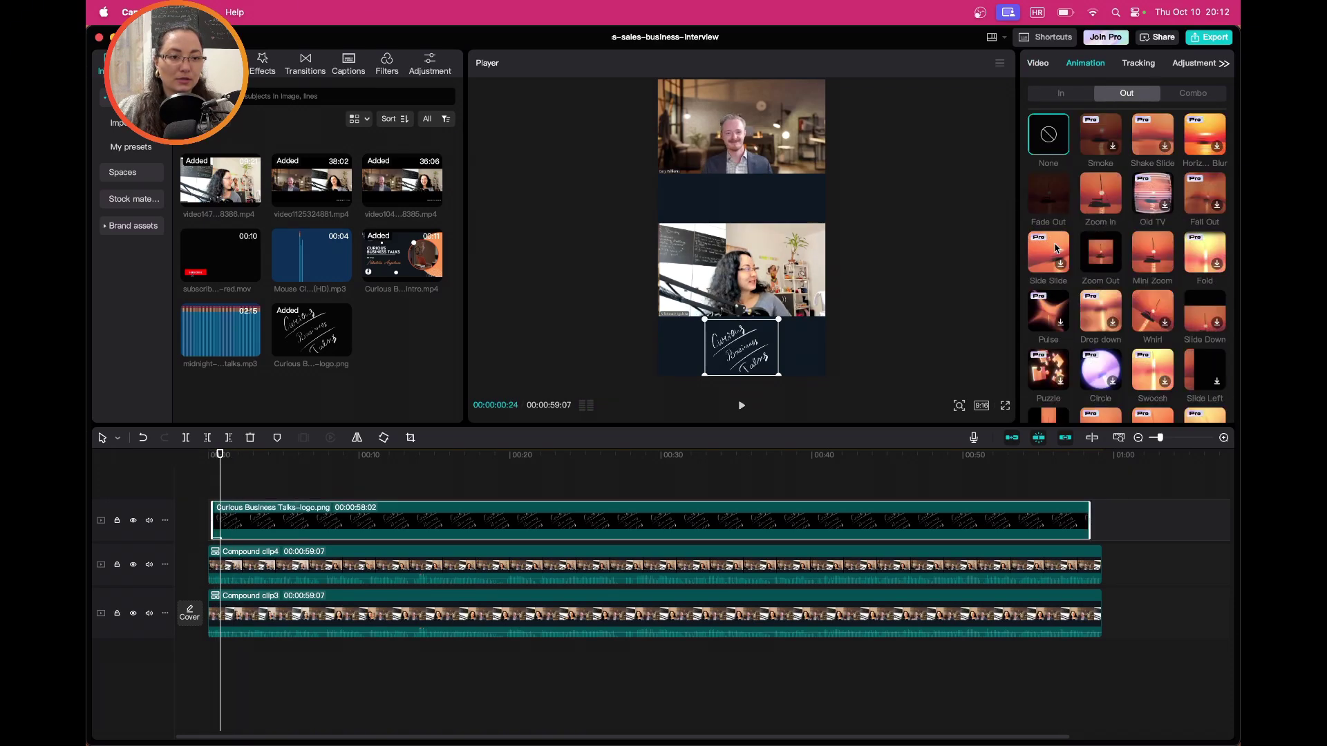
pyautogui.click(1049, 194)
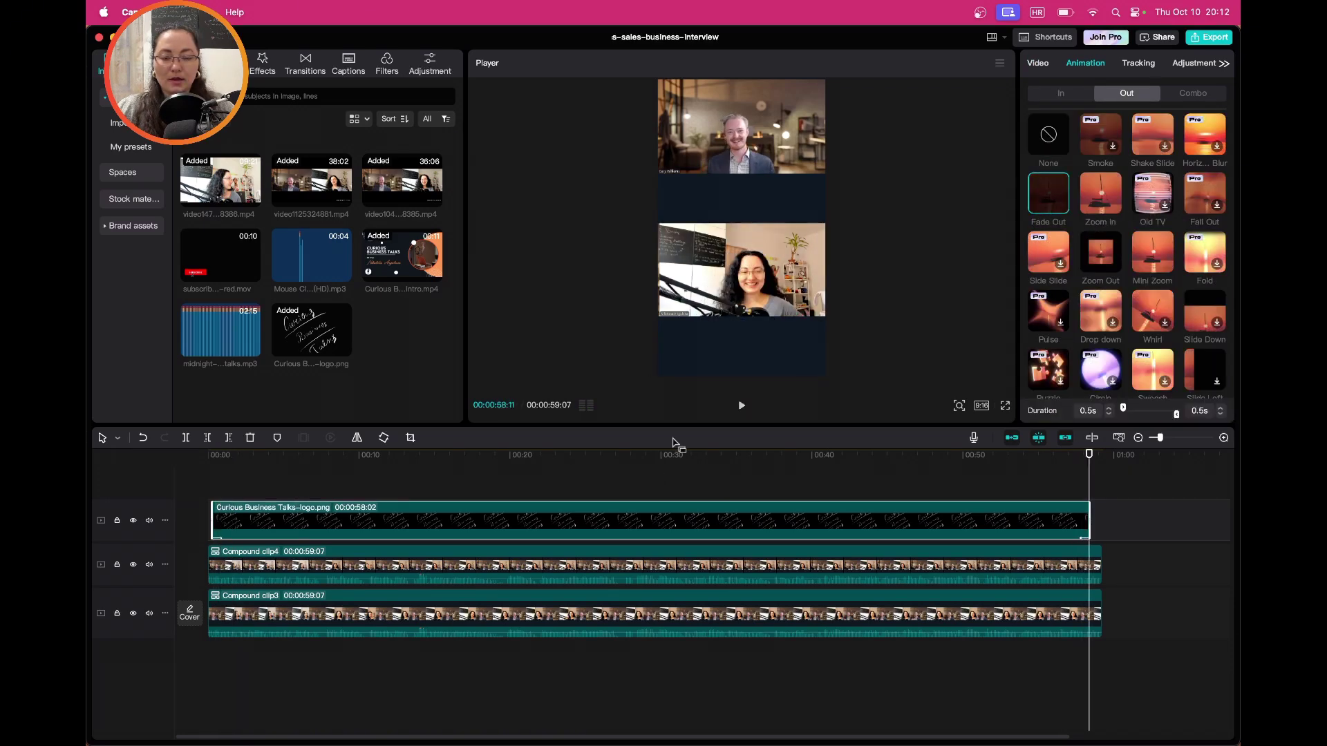
pyautogui.click(245, 481)
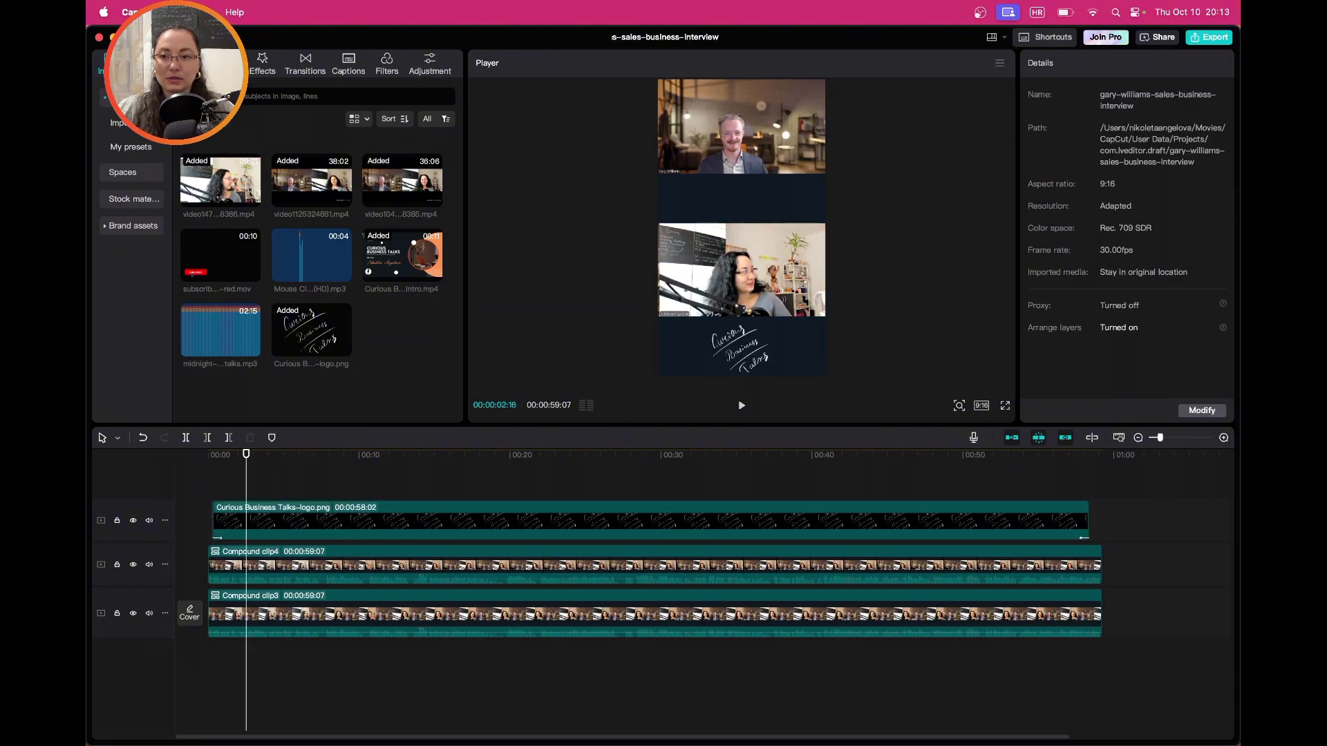
# - Generate auto captions for the timeline with current captions cleared and bilingual captions off
pyautogui.click(183, 63)
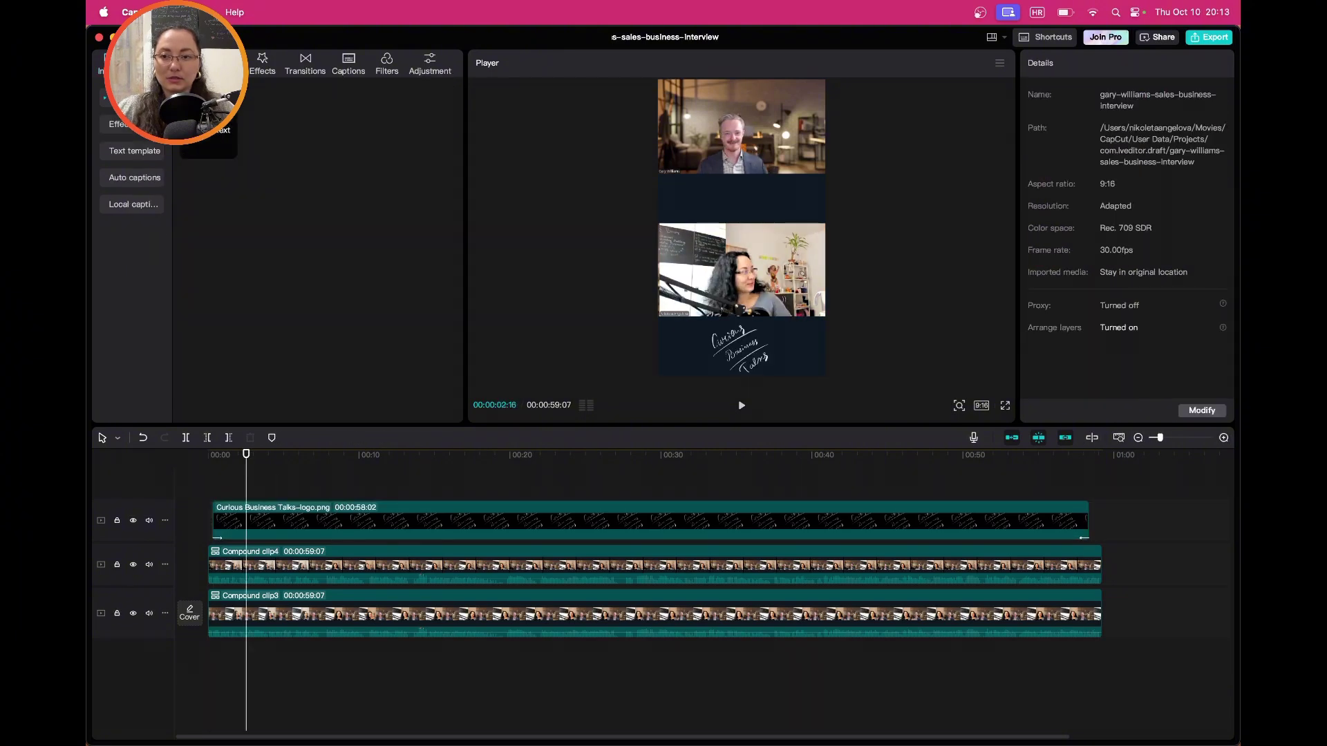
pyautogui.click(123, 184)
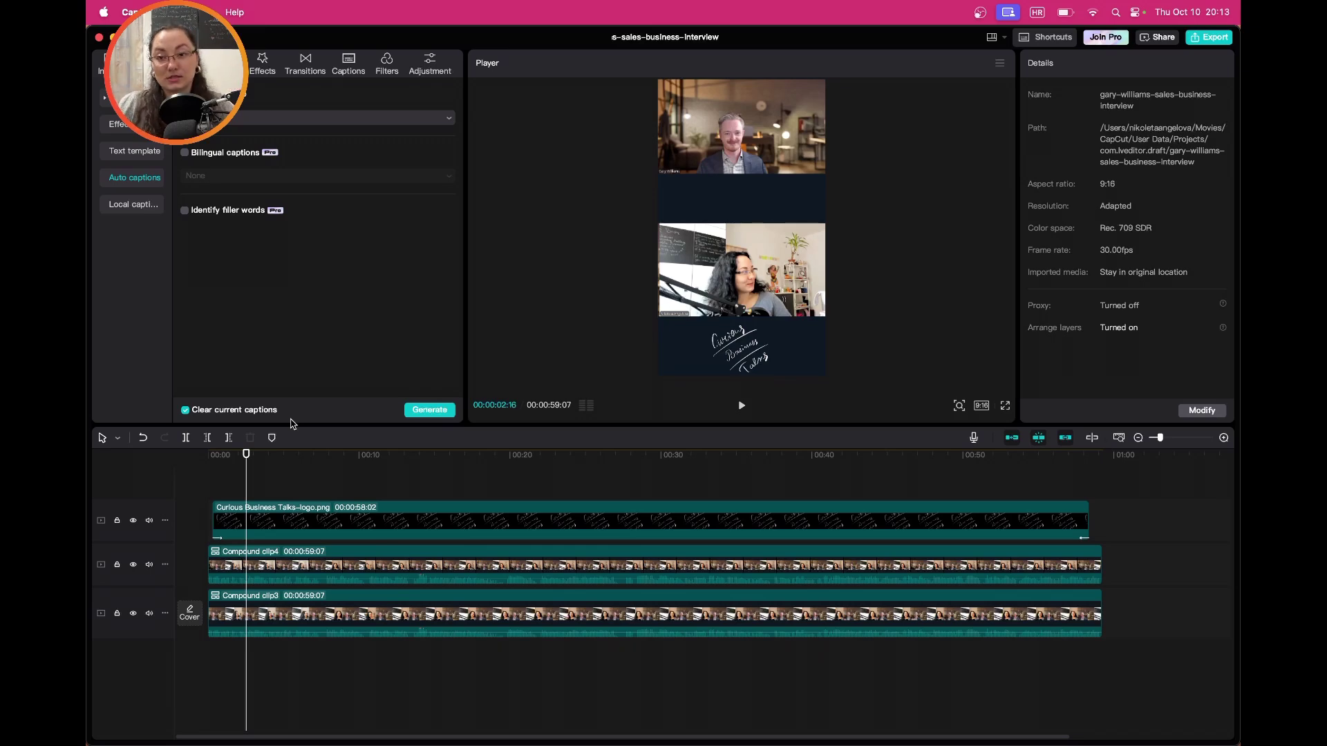
pyautogui.click(429, 411)
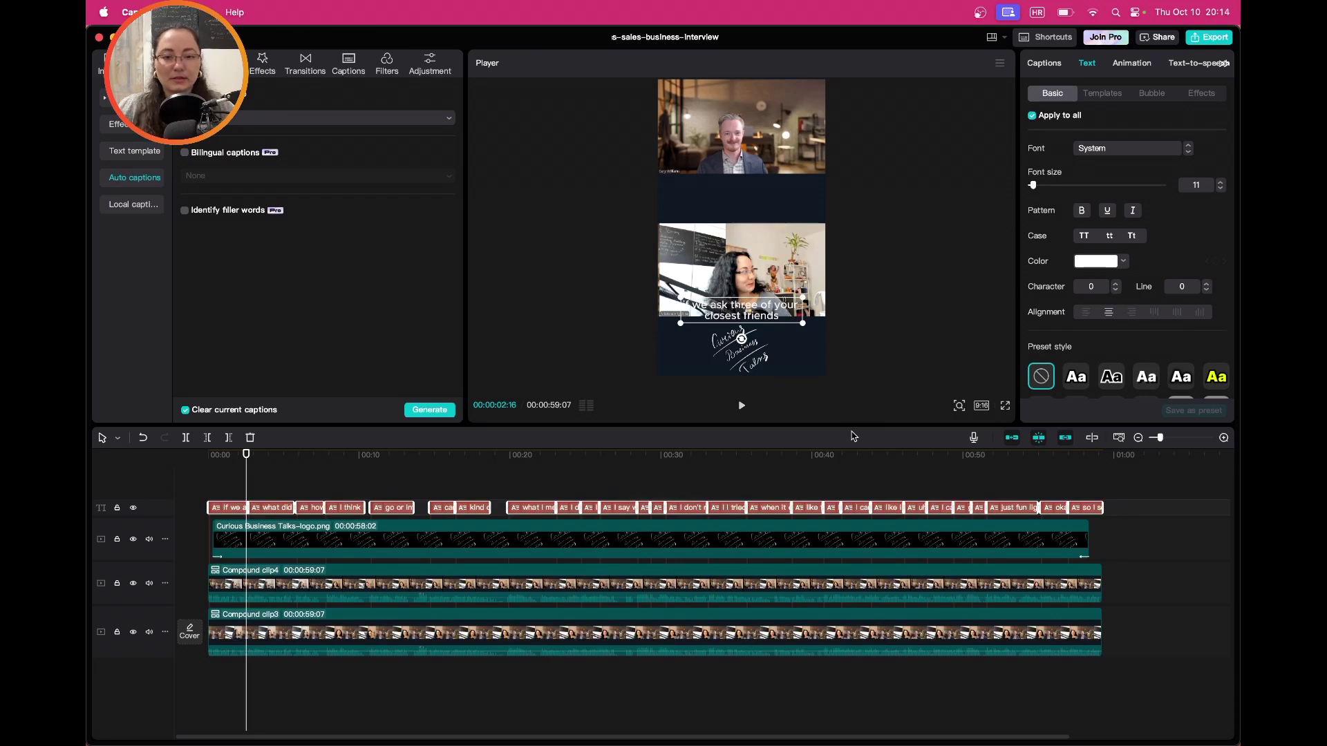
# - Move all captions into the dark gap between the two speakers and set their font to Montserrat-Black
pyautogui.moveTo(762, 322); pyautogui.dragTo(764, 211)
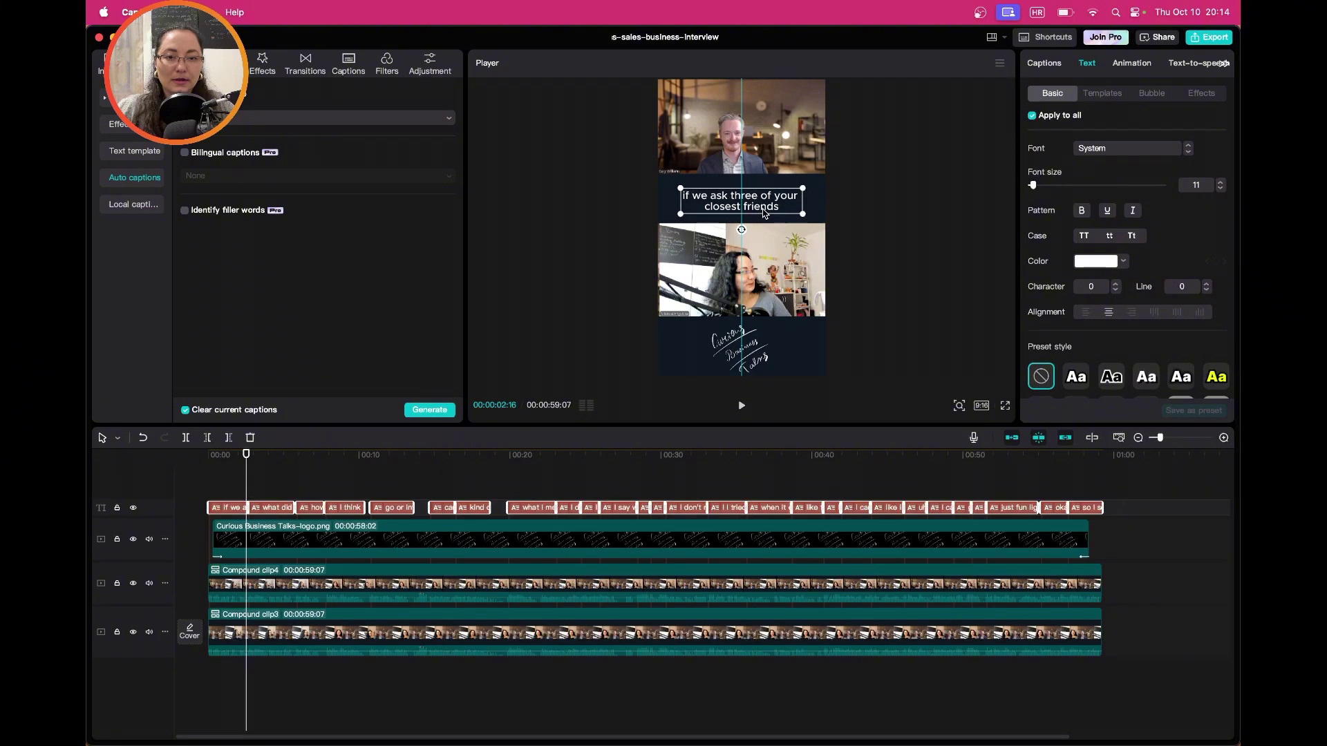
pyautogui.click(1183, 150)
pyautogui.click(1141, 212)
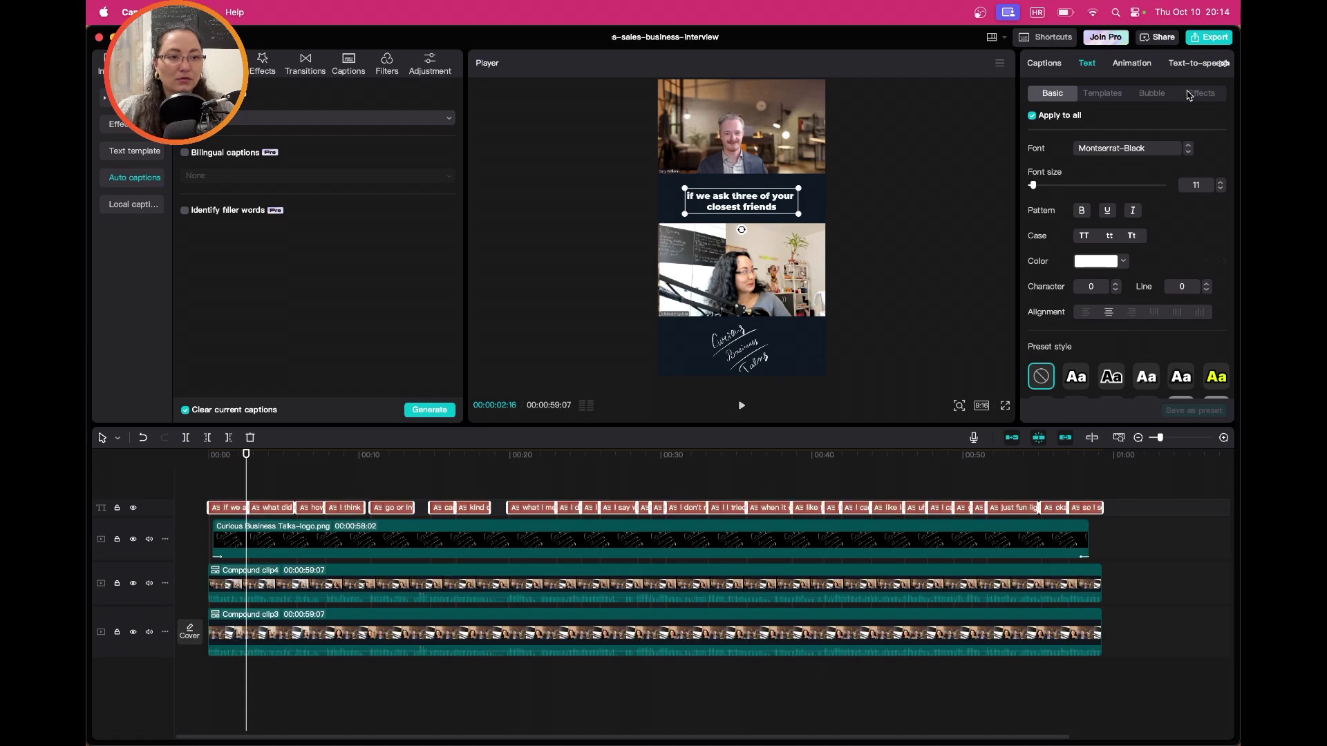
# - Browse the text effects and caption templates for a style that suits the captions
pyautogui.click(1189, 95)
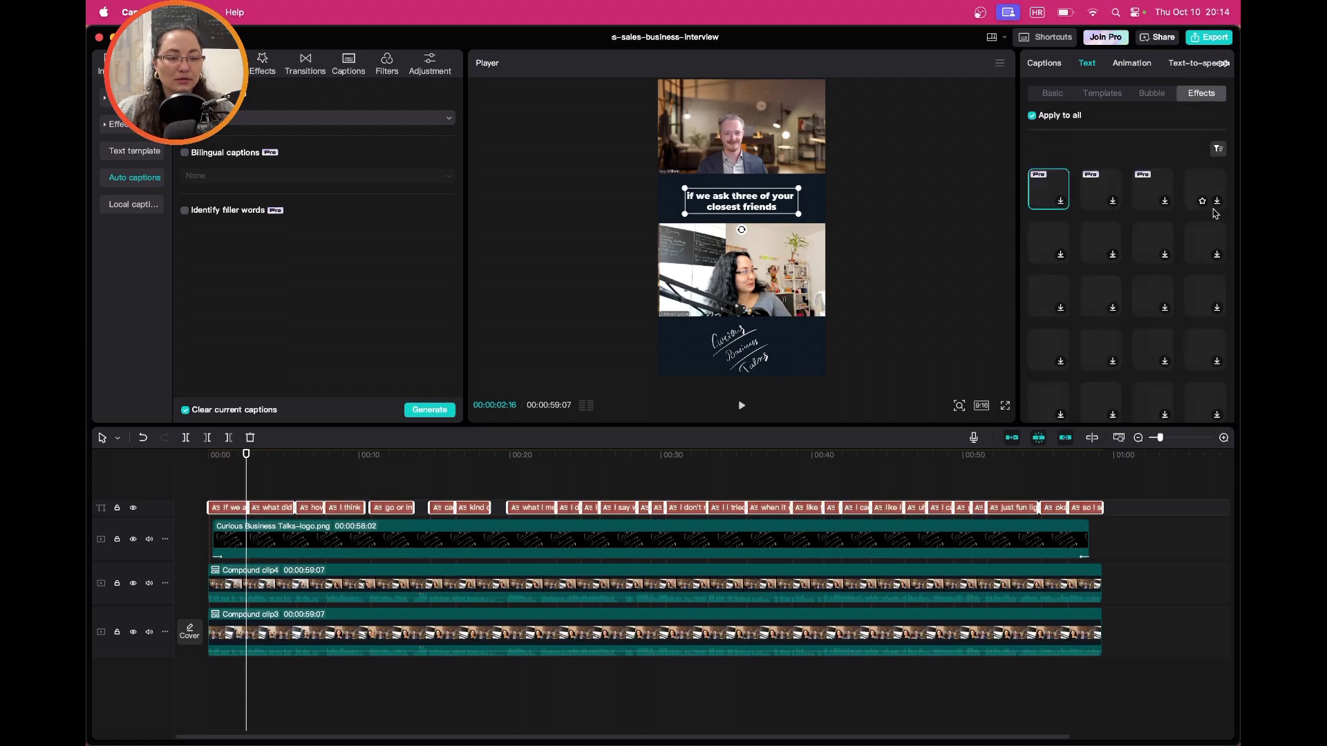
pyautogui.click(1184, 65)
pyautogui.click(1058, 68)
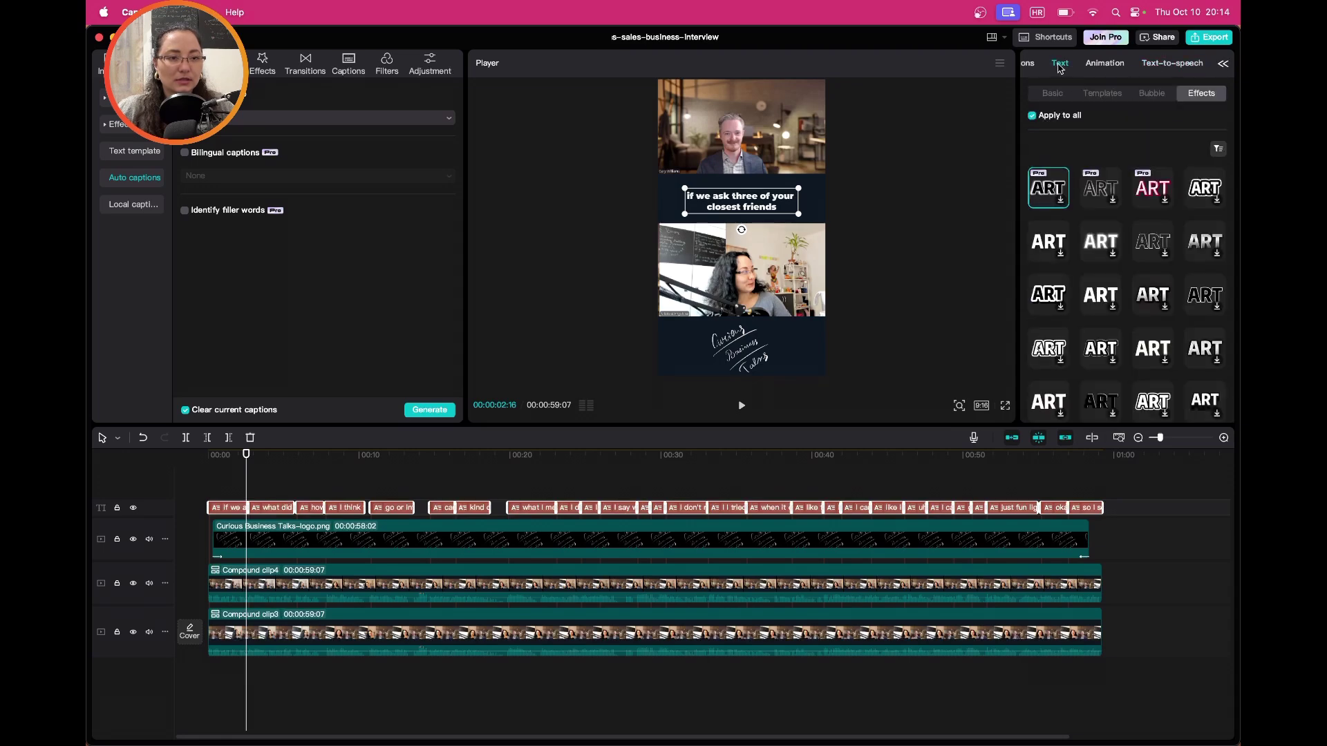
pyautogui.click(1102, 94)
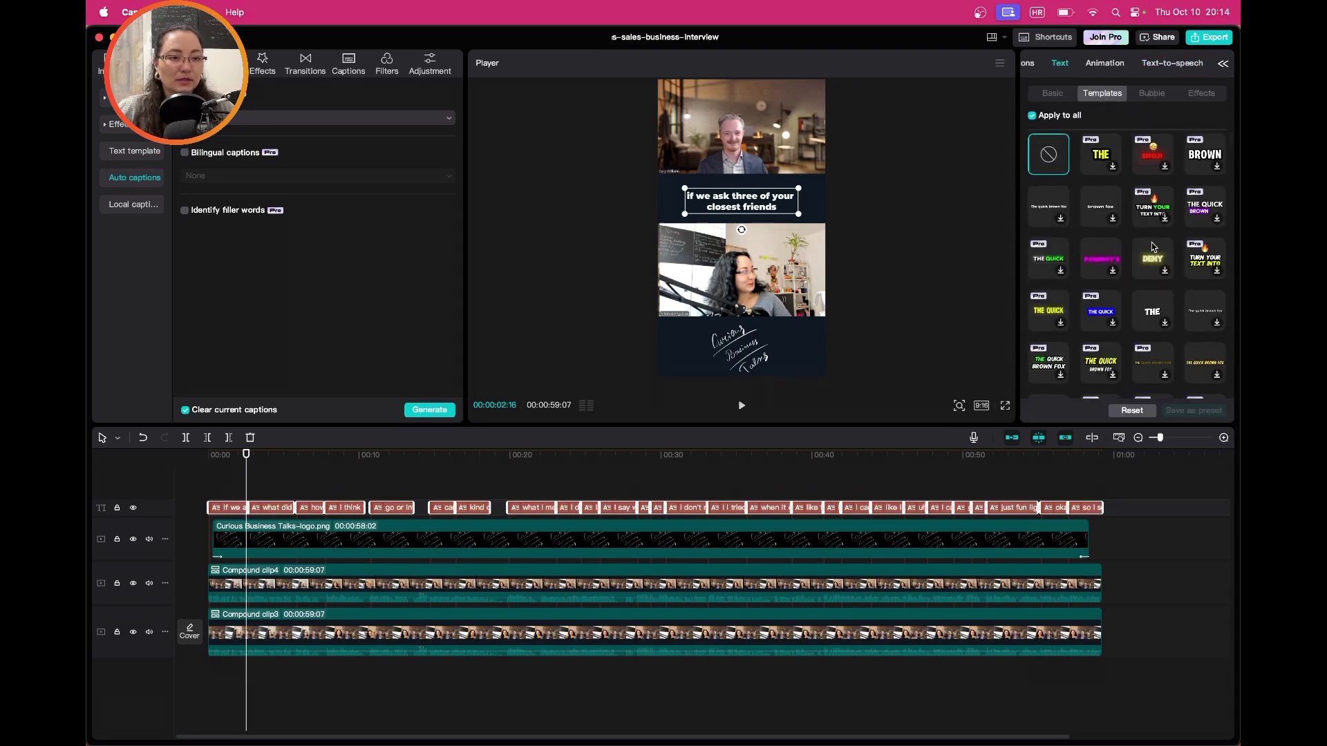
pyautogui.scroll(-3, 1152, 248)
pyautogui.scroll(3, 1152, 247)
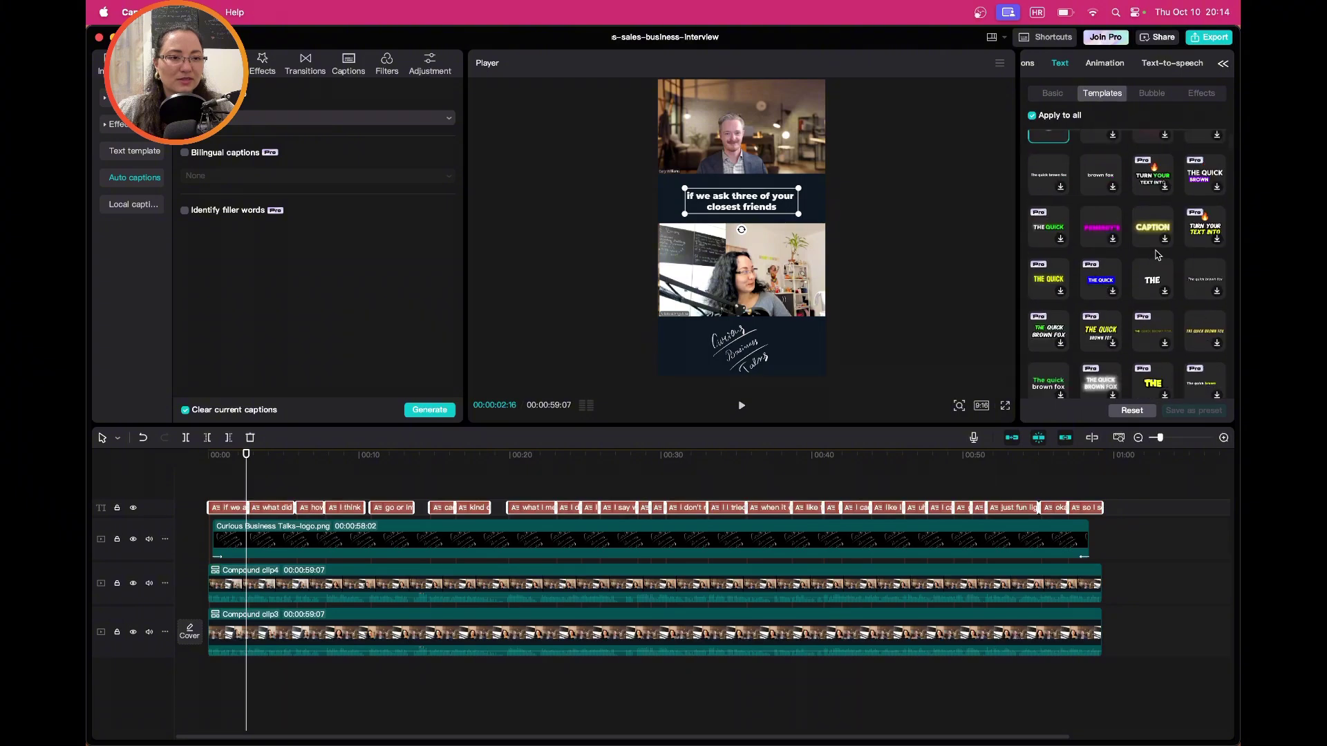
pyautogui.scroll(-5, 1162, 256)
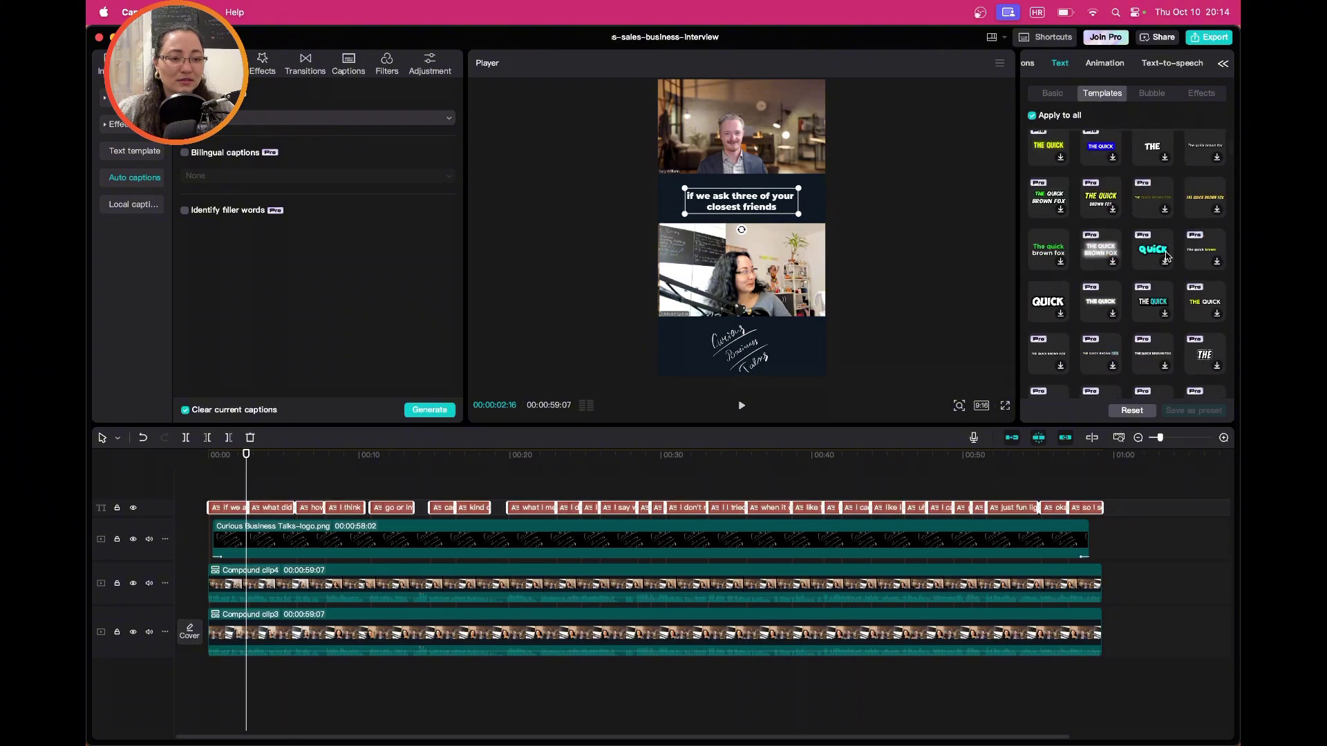
pyautogui.scroll(-2, 1168, 257)
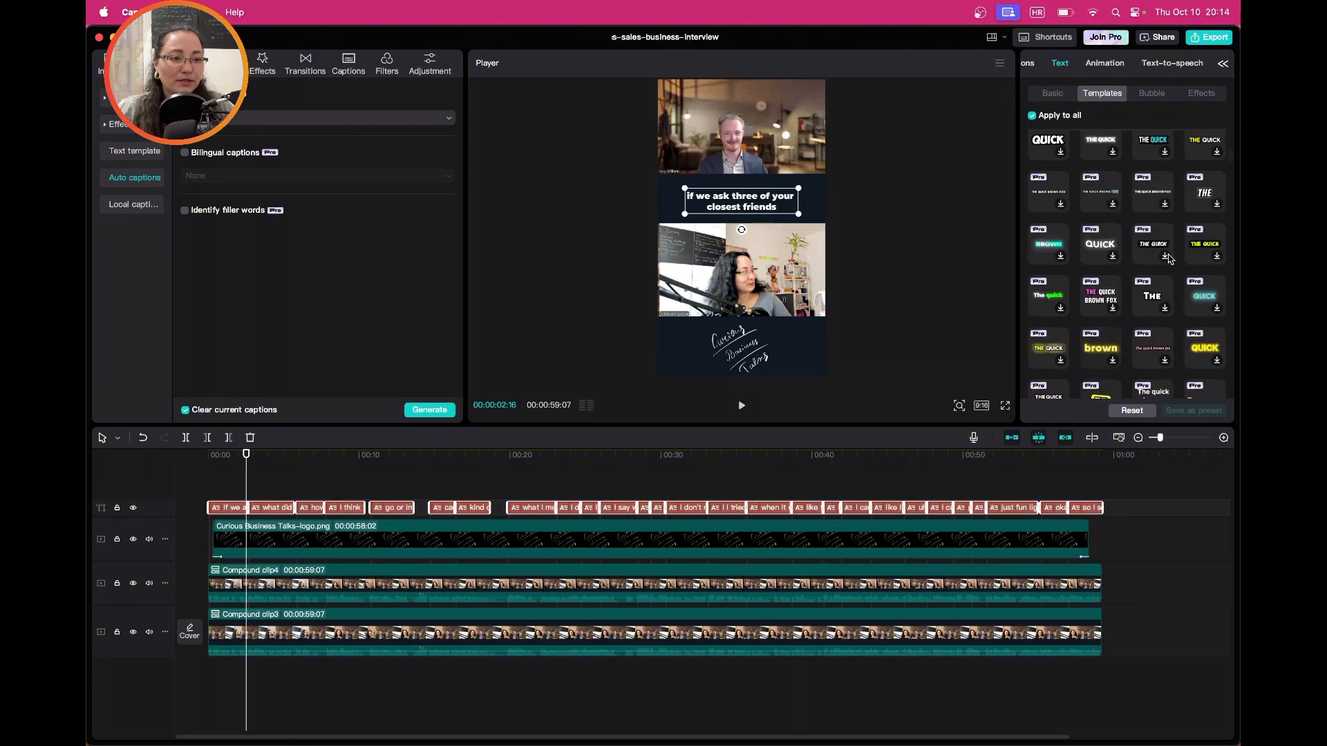
pyautogui.scroll(-5, 1169, 260)
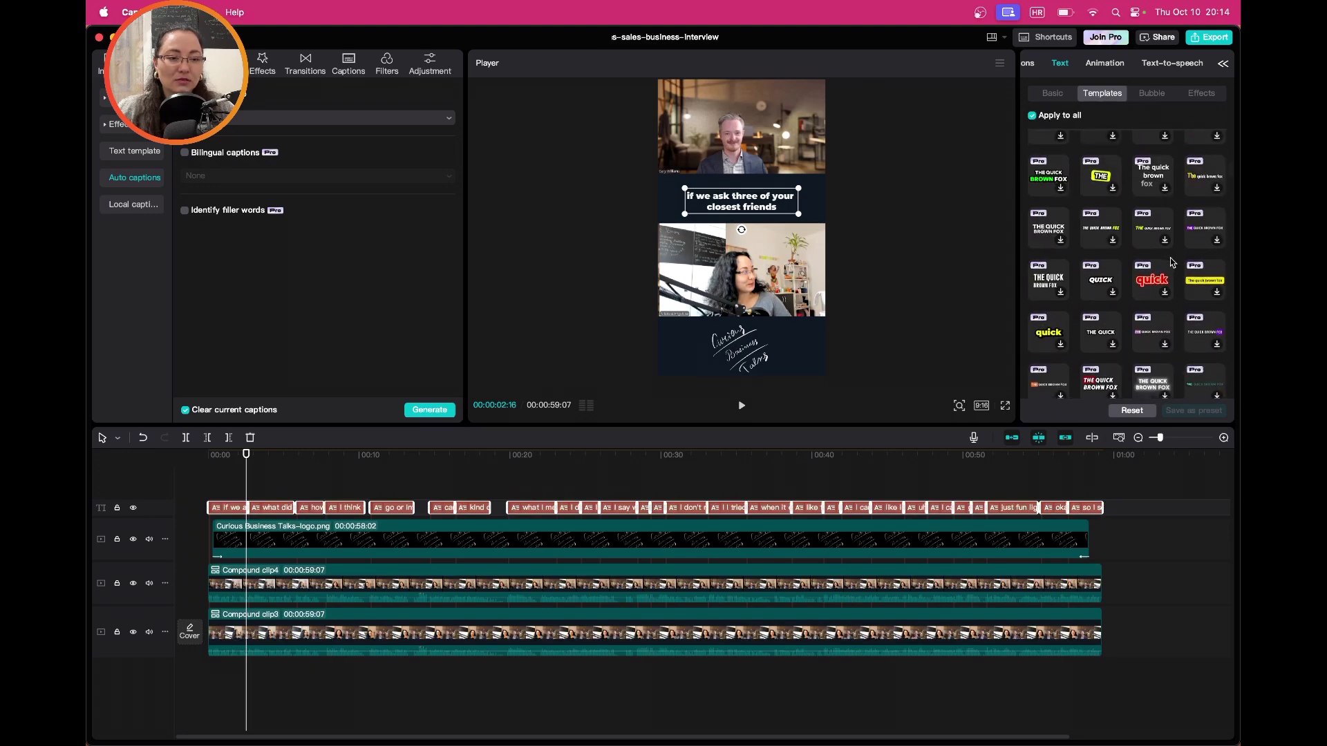
pyautogui.scroll(-1, 1171, 262)
pyautogui.scroll(-4, 1172, 262)
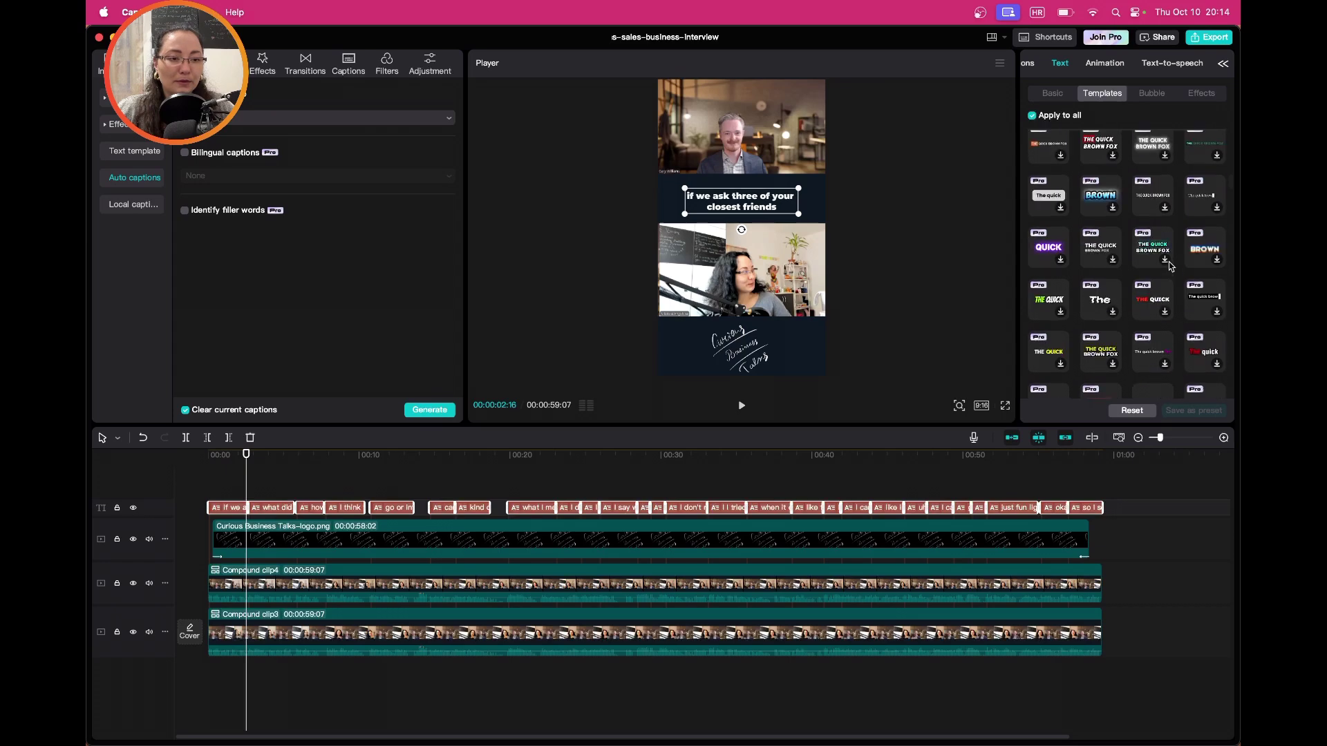
pyautogui.scroll(-3, 1172, 264)
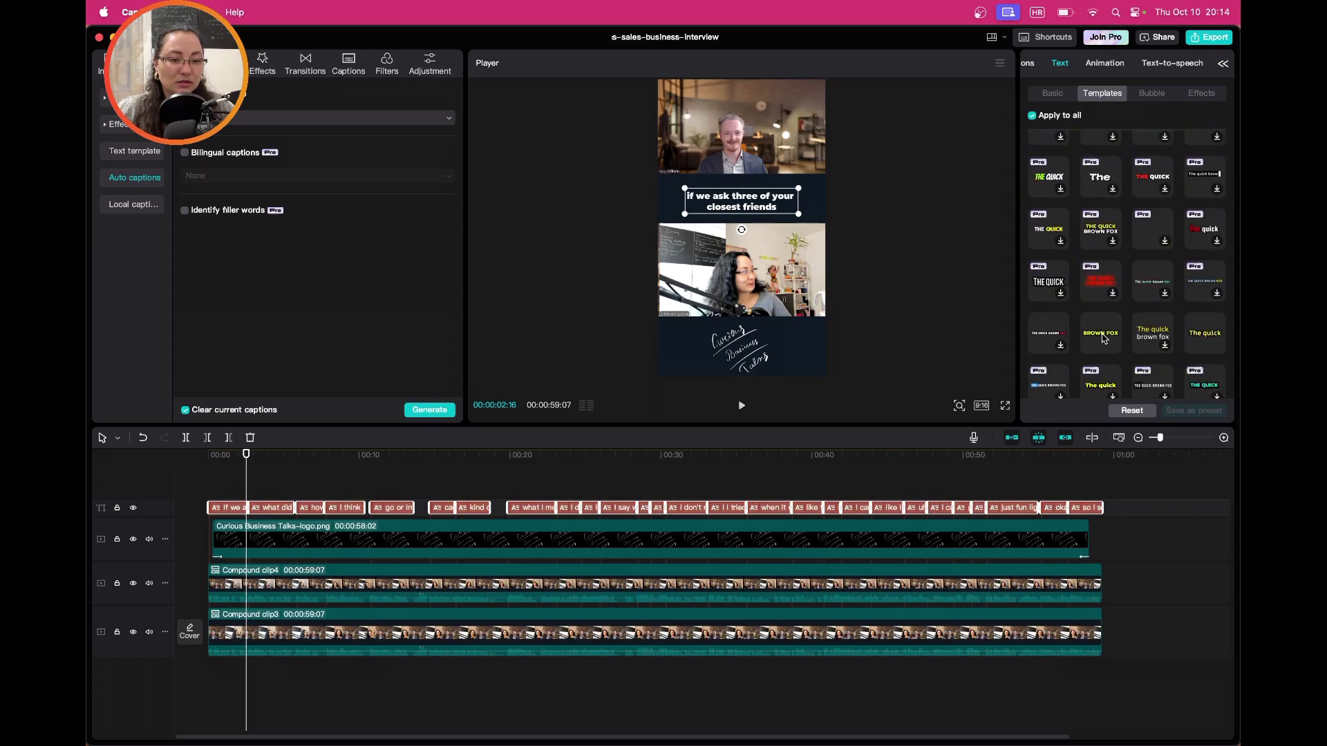
# - Try the yellow "THE QUICK" and "The quick" templates on all captions and preview the latter from the timeline start
pyautogui.click(1102, 337)
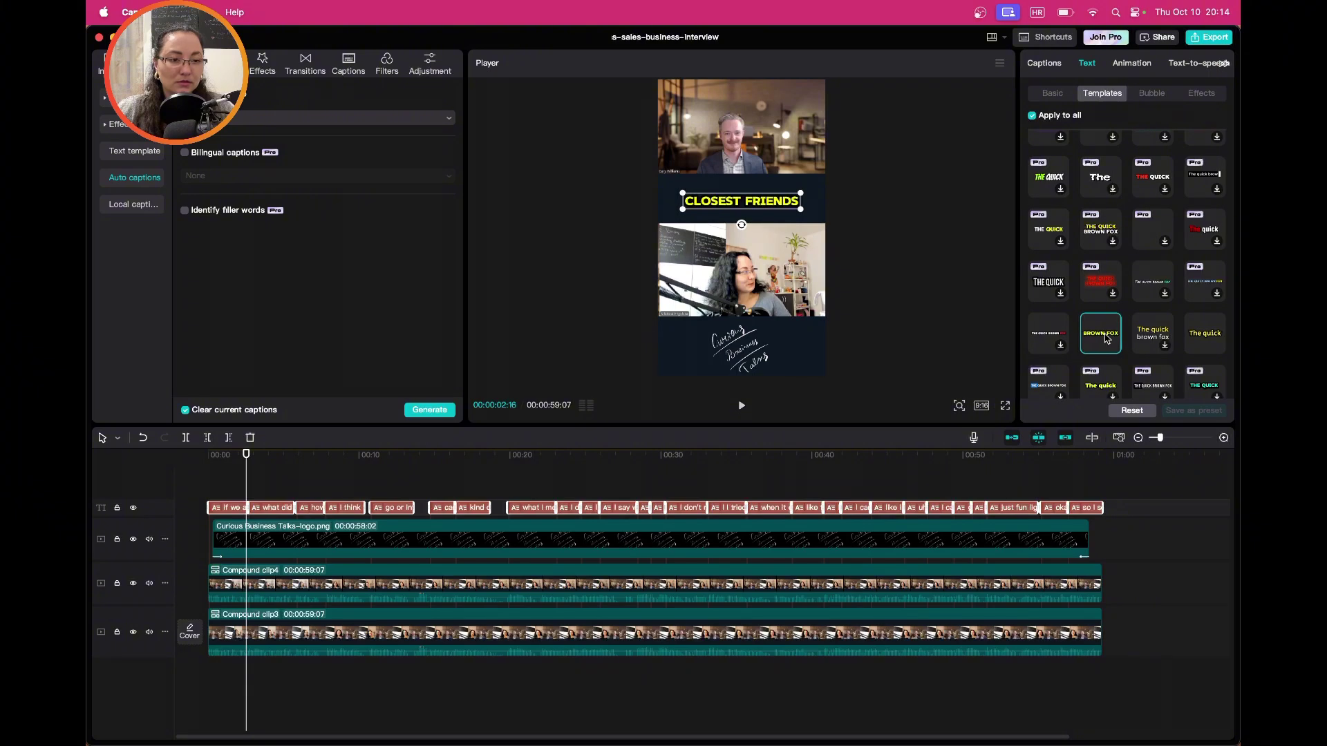
pyautogui.click(1203, 338)
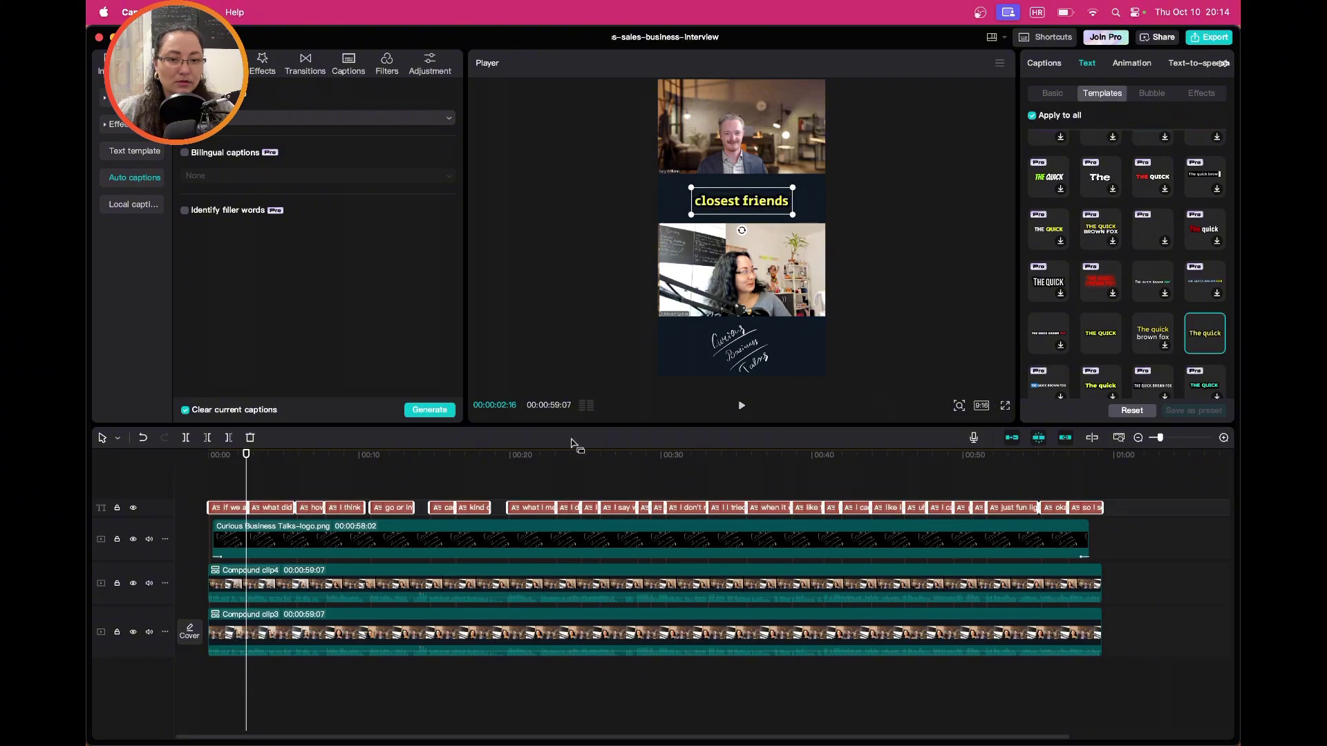
pyautogui.moveTo(247, 465); pyautogui.dragTo(173, 465)
pyautogui.press('space')
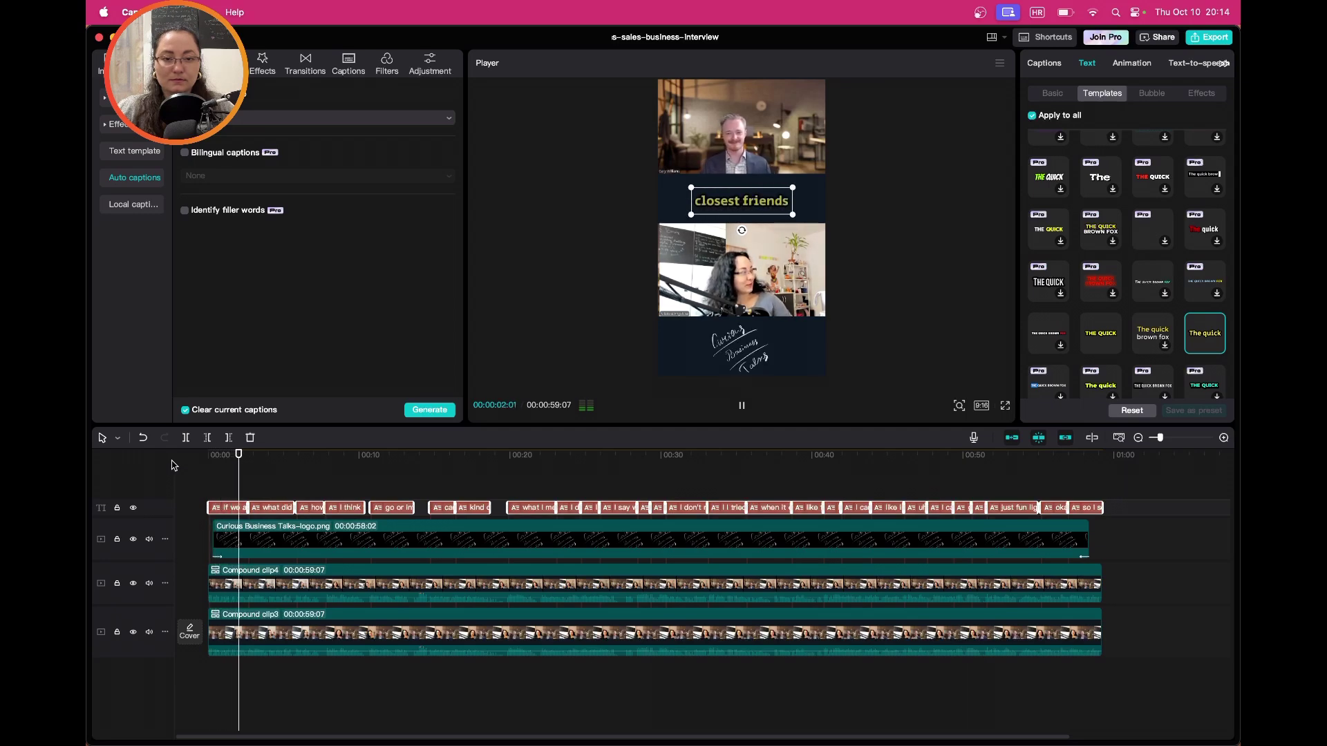
pyautogui.press('space')
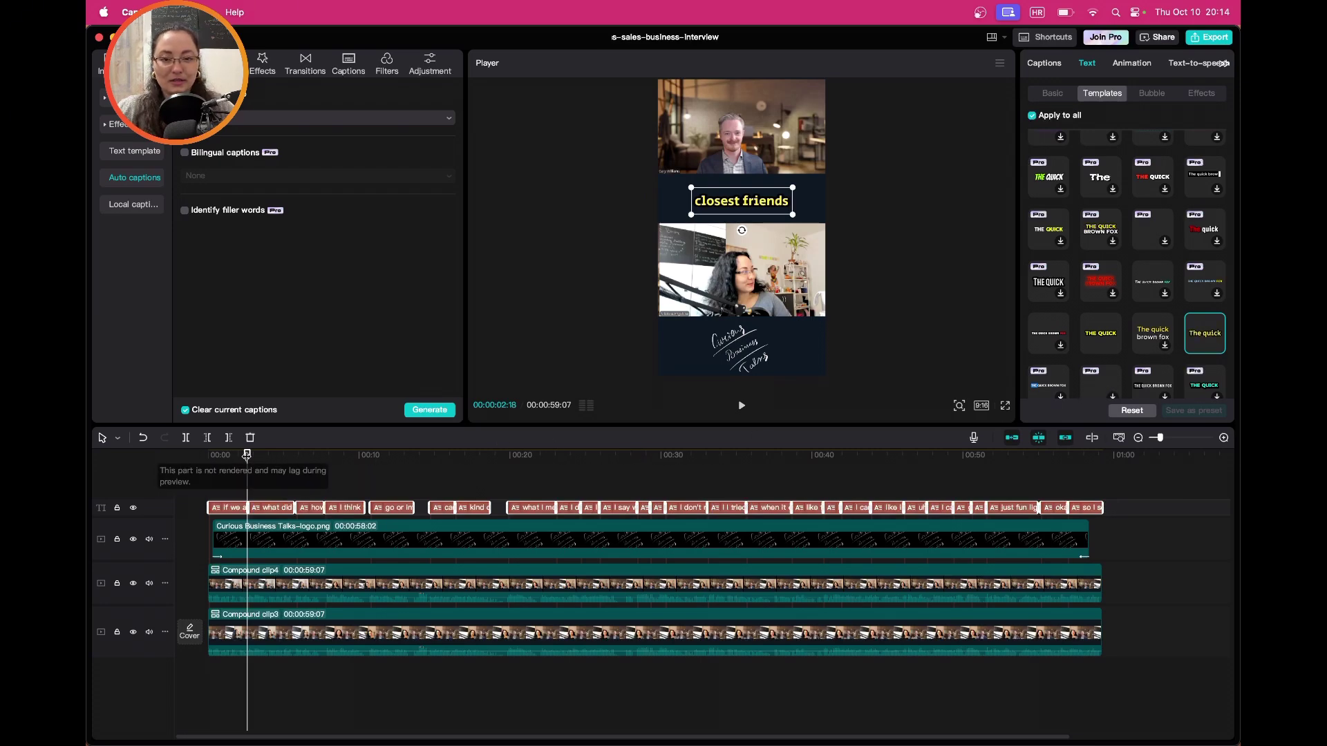
pyautogui.moveTo(248, 454); pyautogui.dragTo(184, 459)
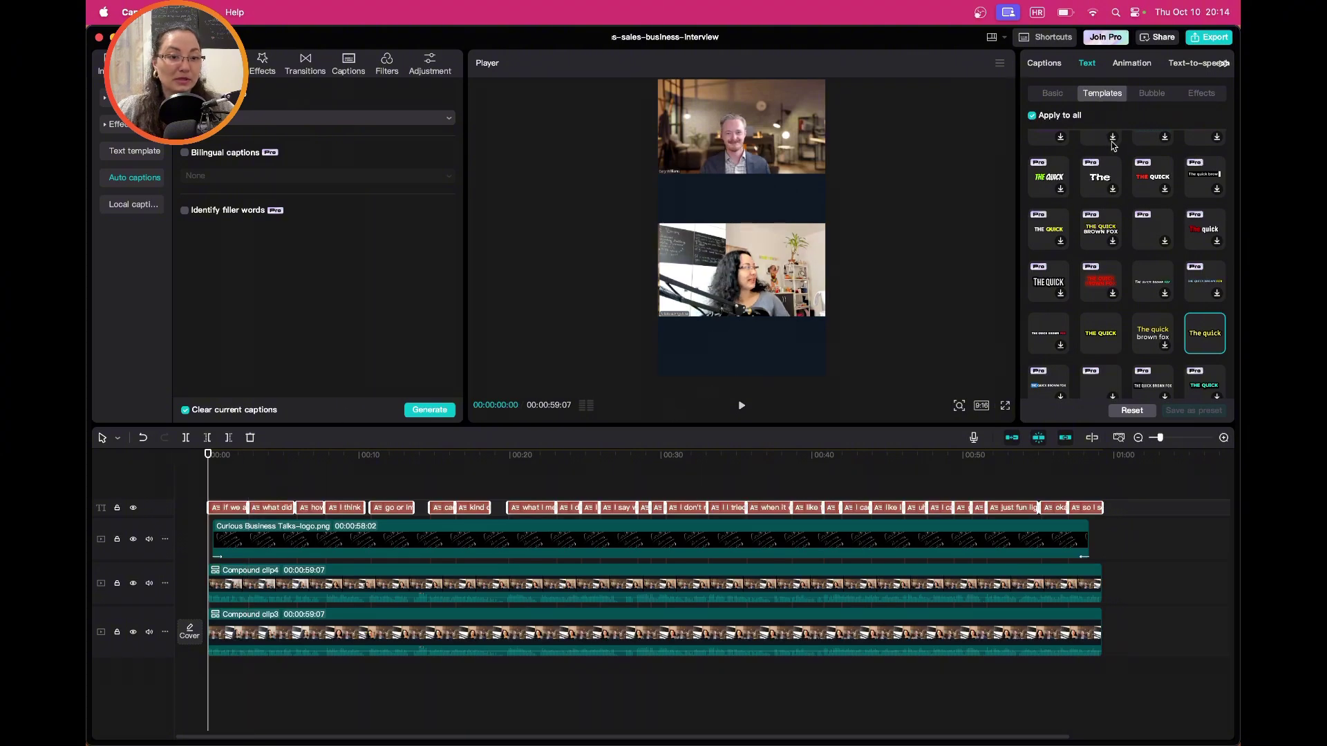
# - Review the captions' basic text settings and play the opening captions to check their wording
pyautogui.click(1052, 93)
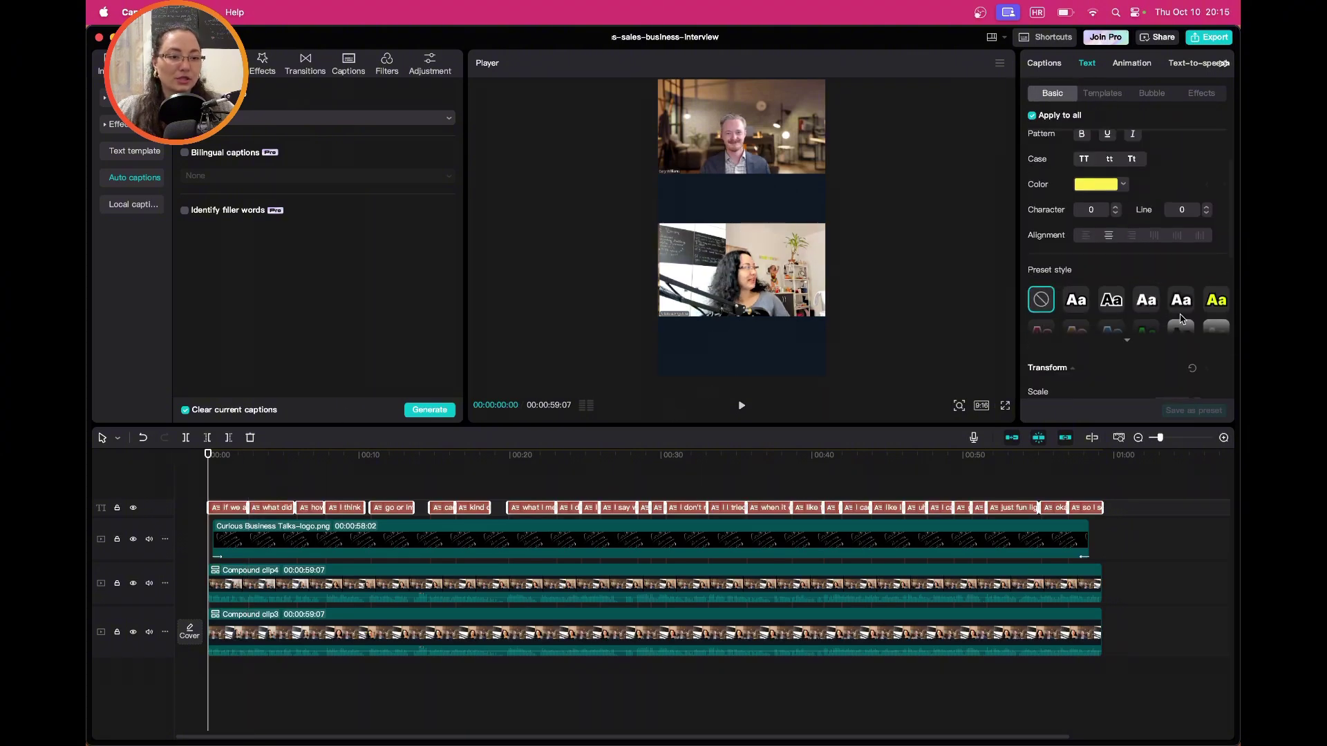
pyautogui.scroll(-2, 1153, 311)
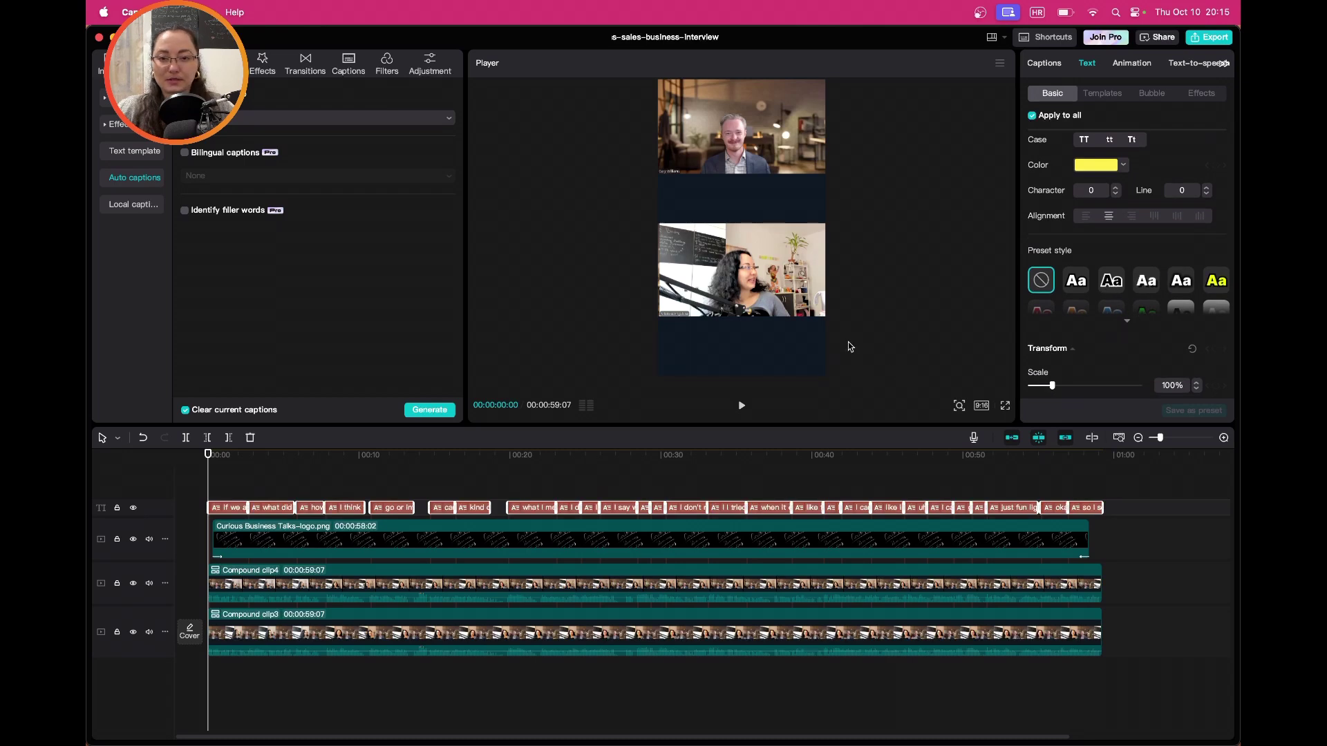
pyautogui.click(210, 471)
pyautogui.press('space')
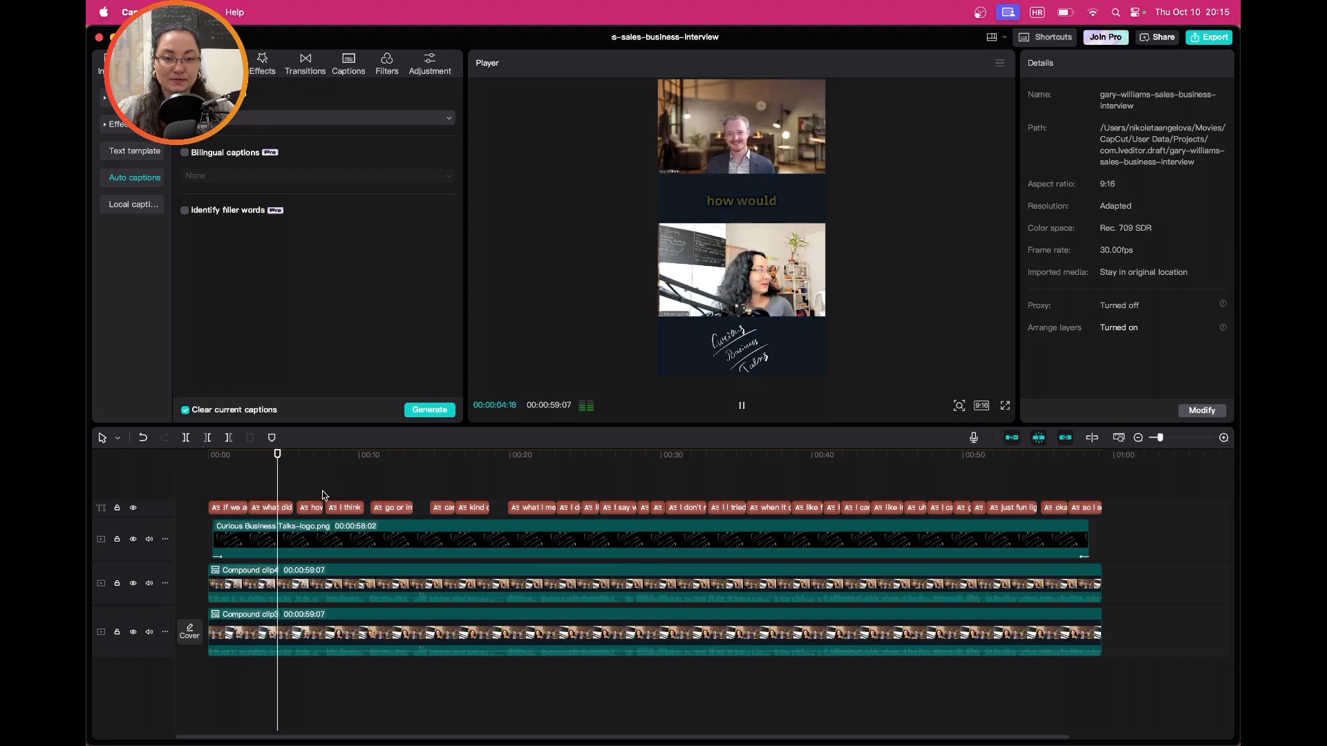
pyautogui.click(248, 499)
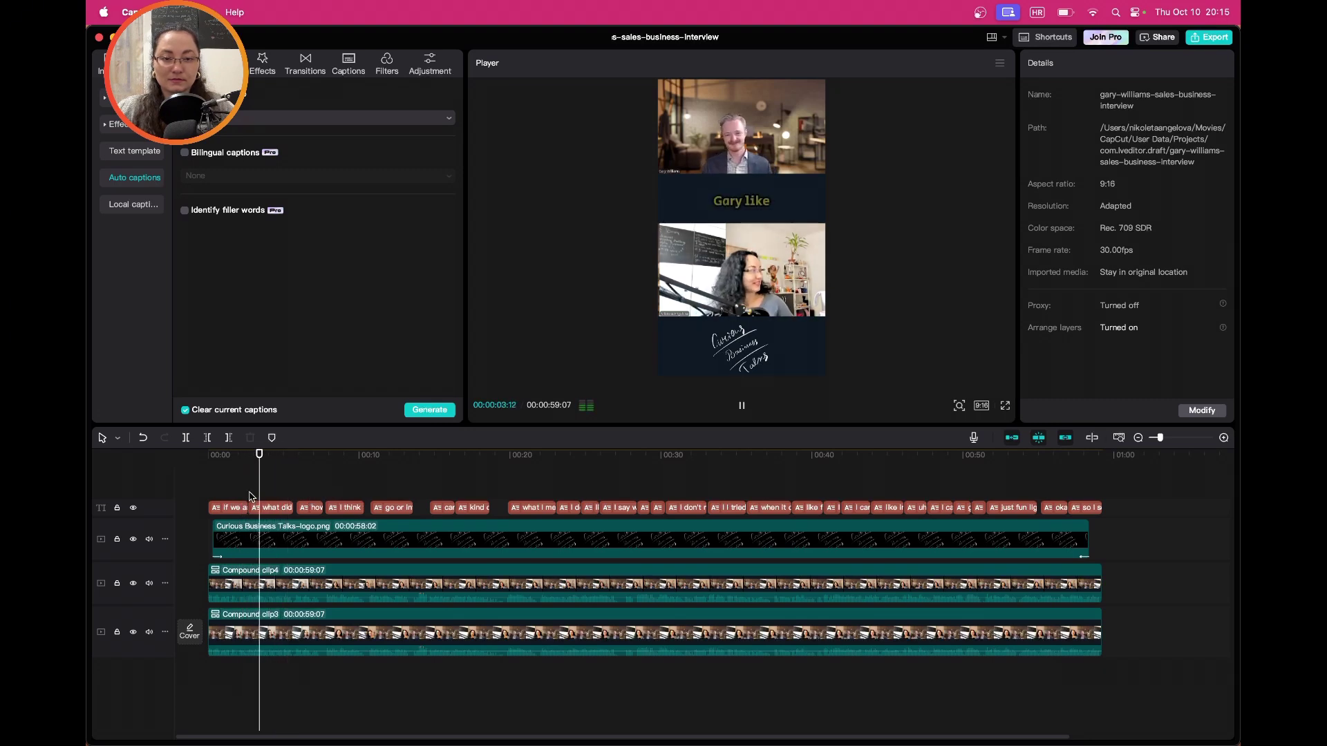
pyautogui.click(248, 499)
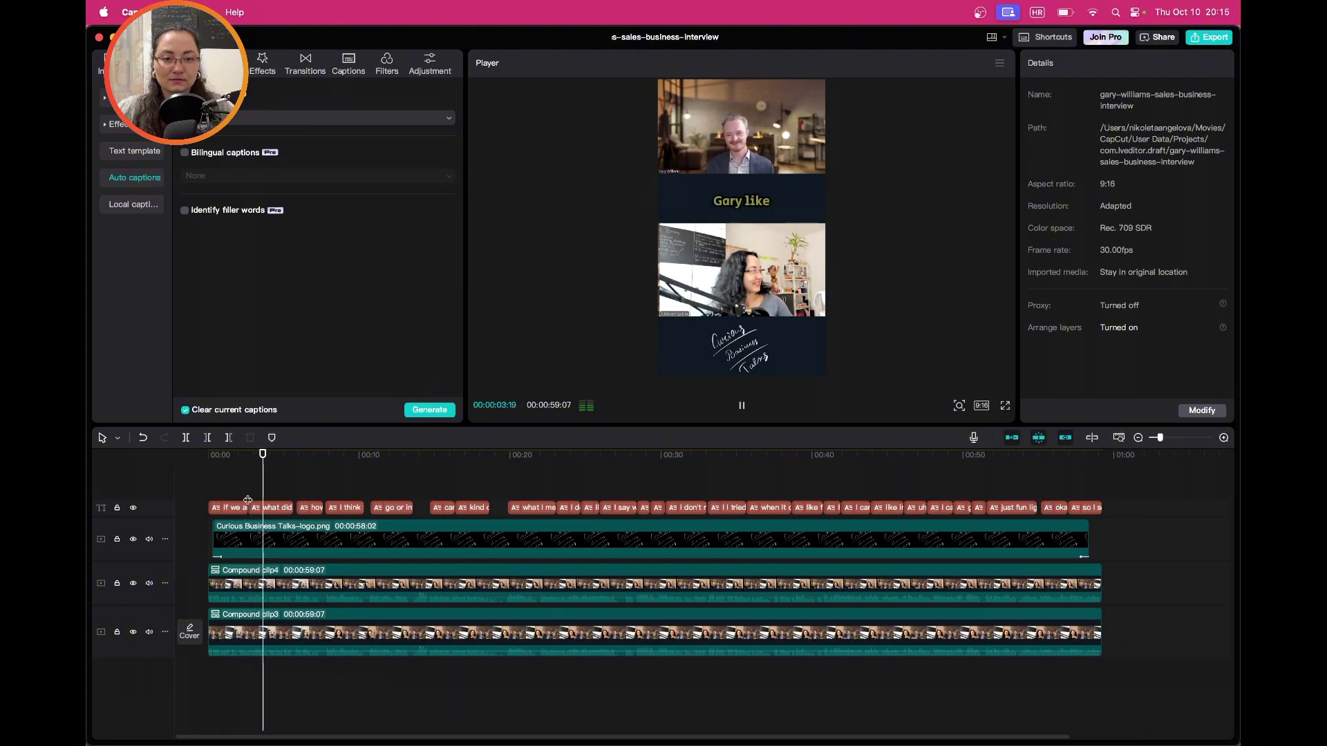
pyautogui.press('space')
# - In the second caption, replace "did" with "is", add a question mark after "like" and capitalise "How"
pyautogui.click(273, 510)
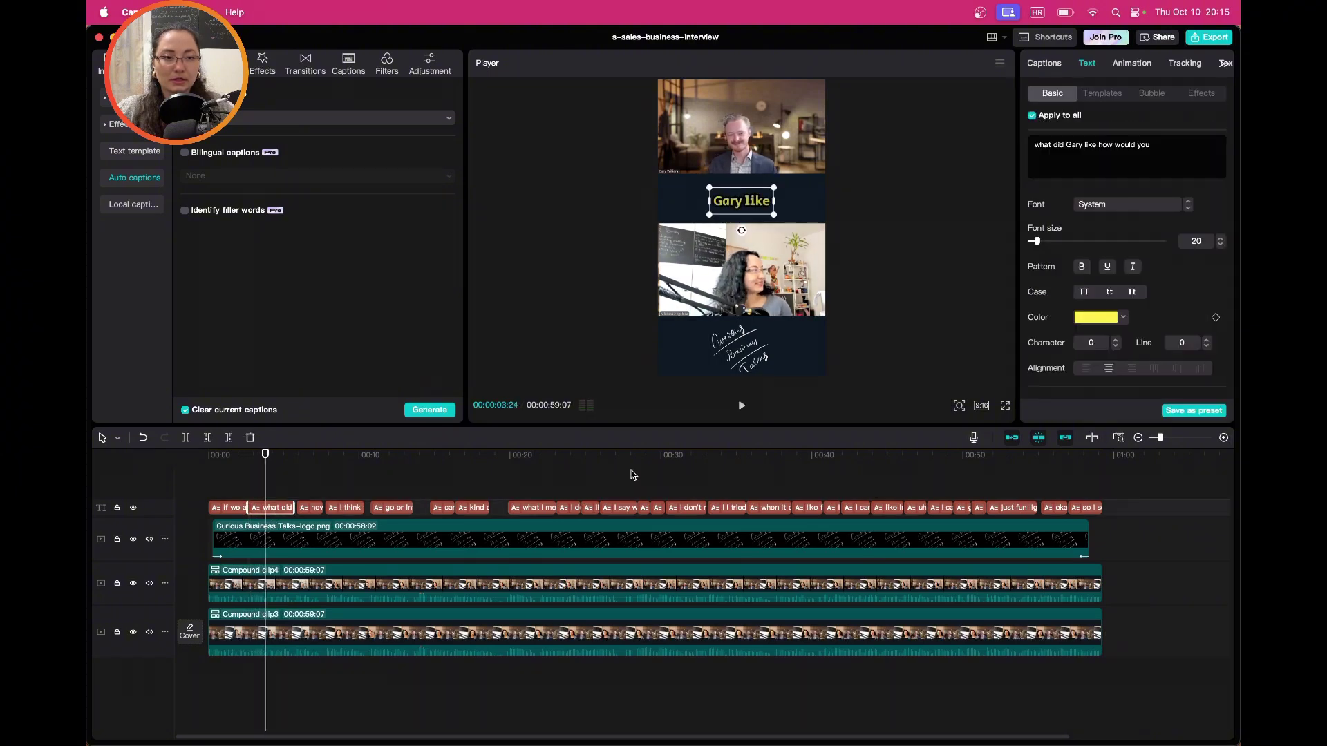
pyautogui.doubleClick(1059, 144)
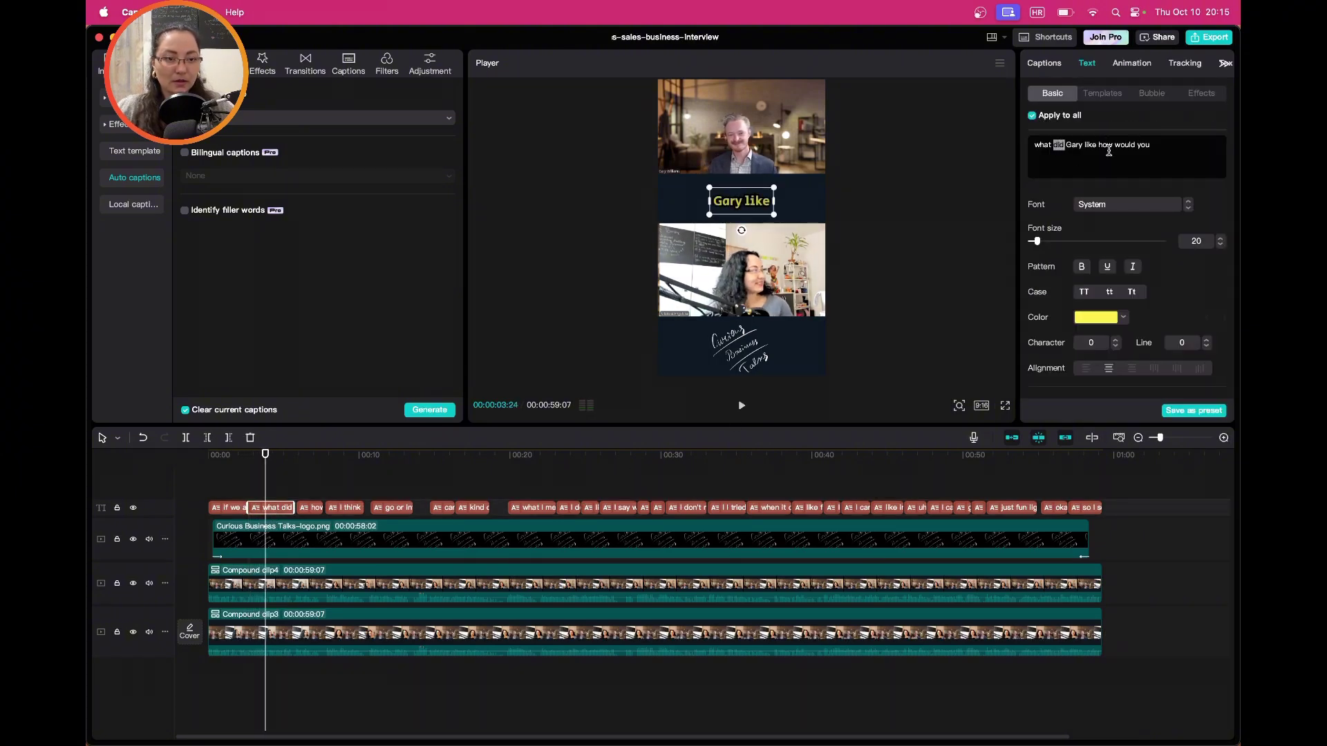
pyautogui.press('BackSpace')
pyautogui.write('is')
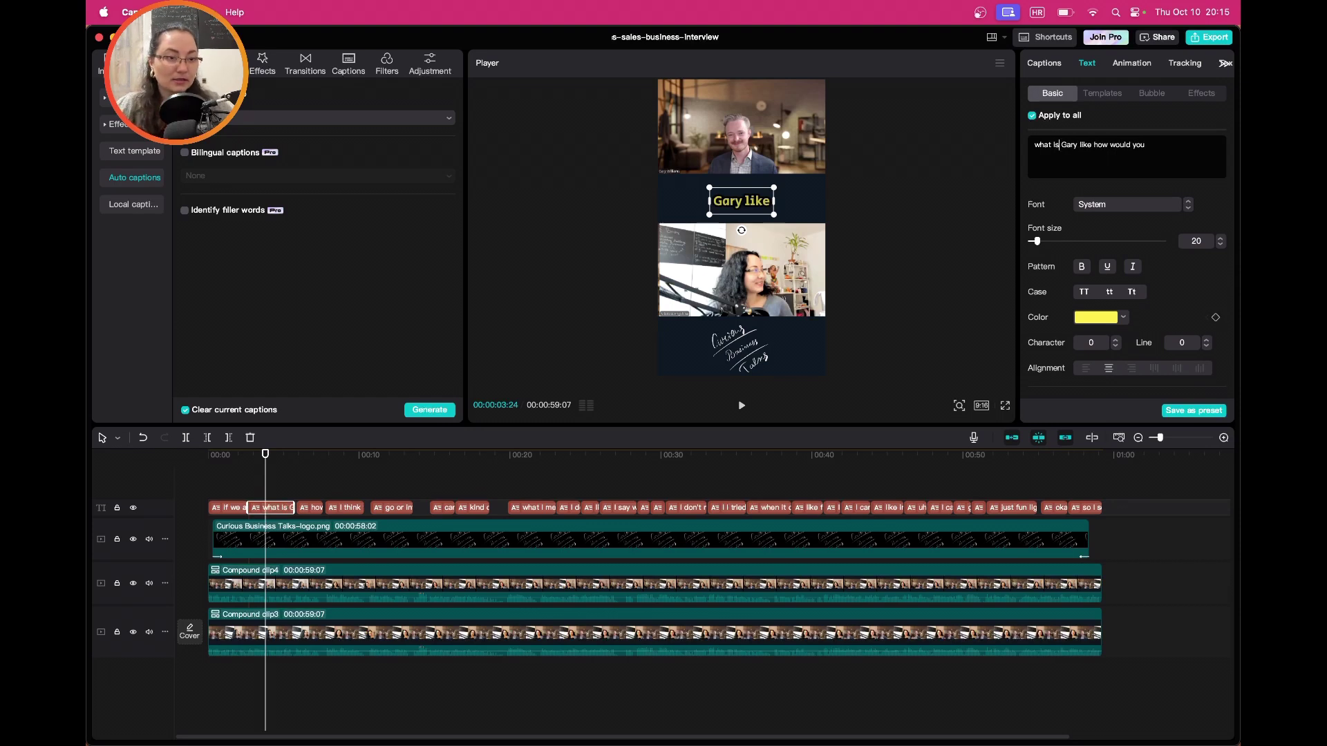
pyautogui.click(1092, 144)
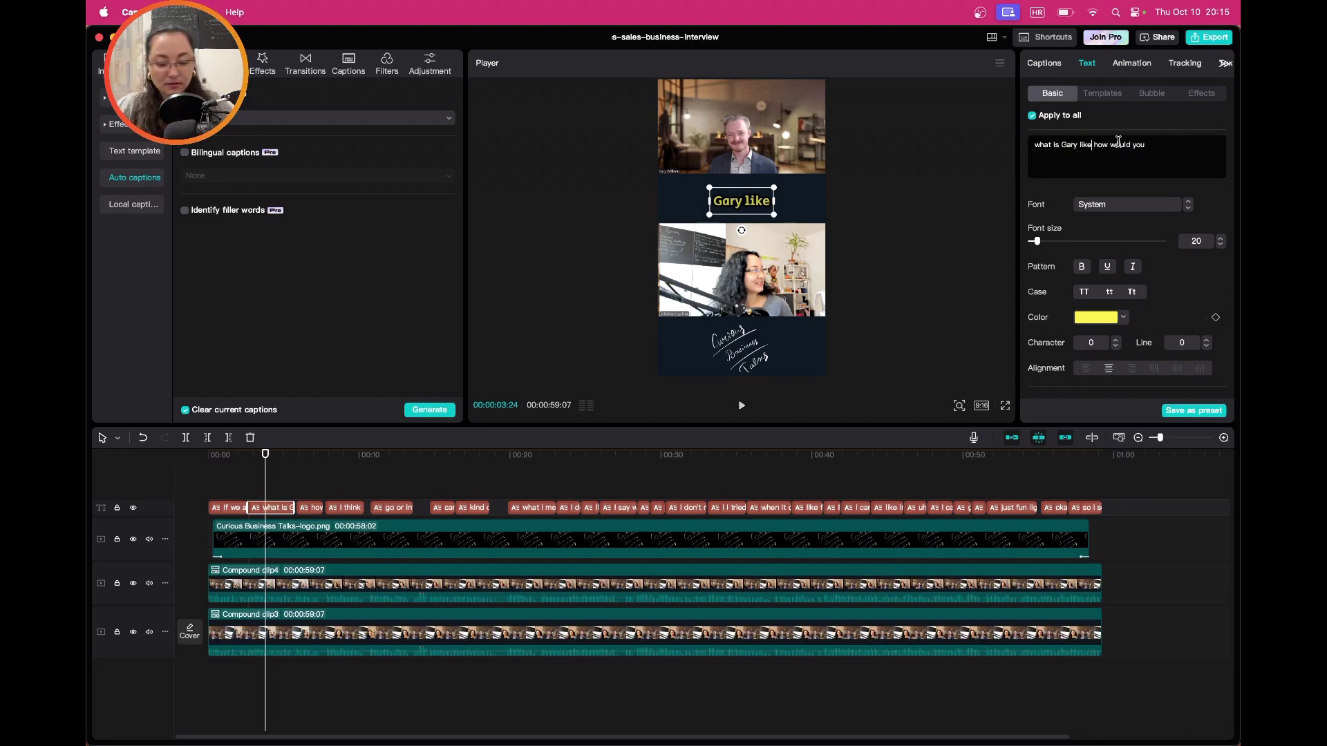
pyautogui.write('?')
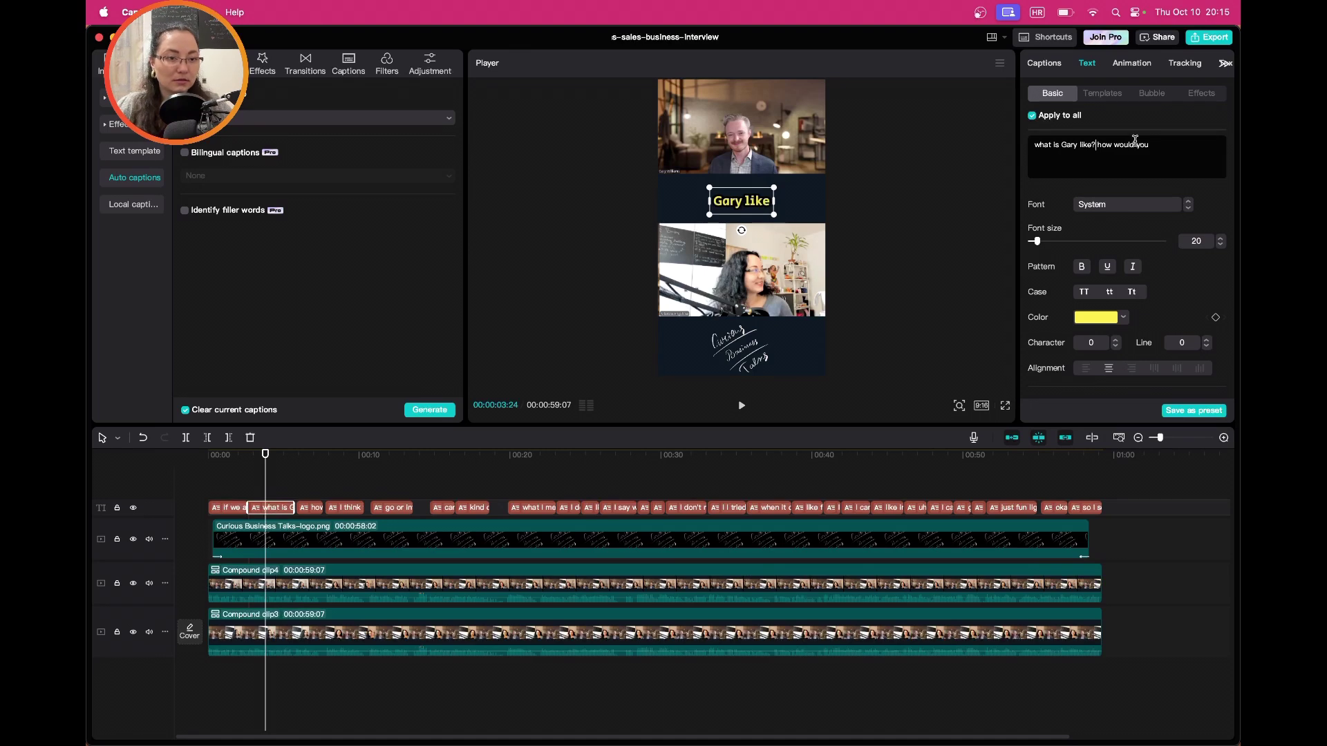
pyautogui.click(1106, 145)
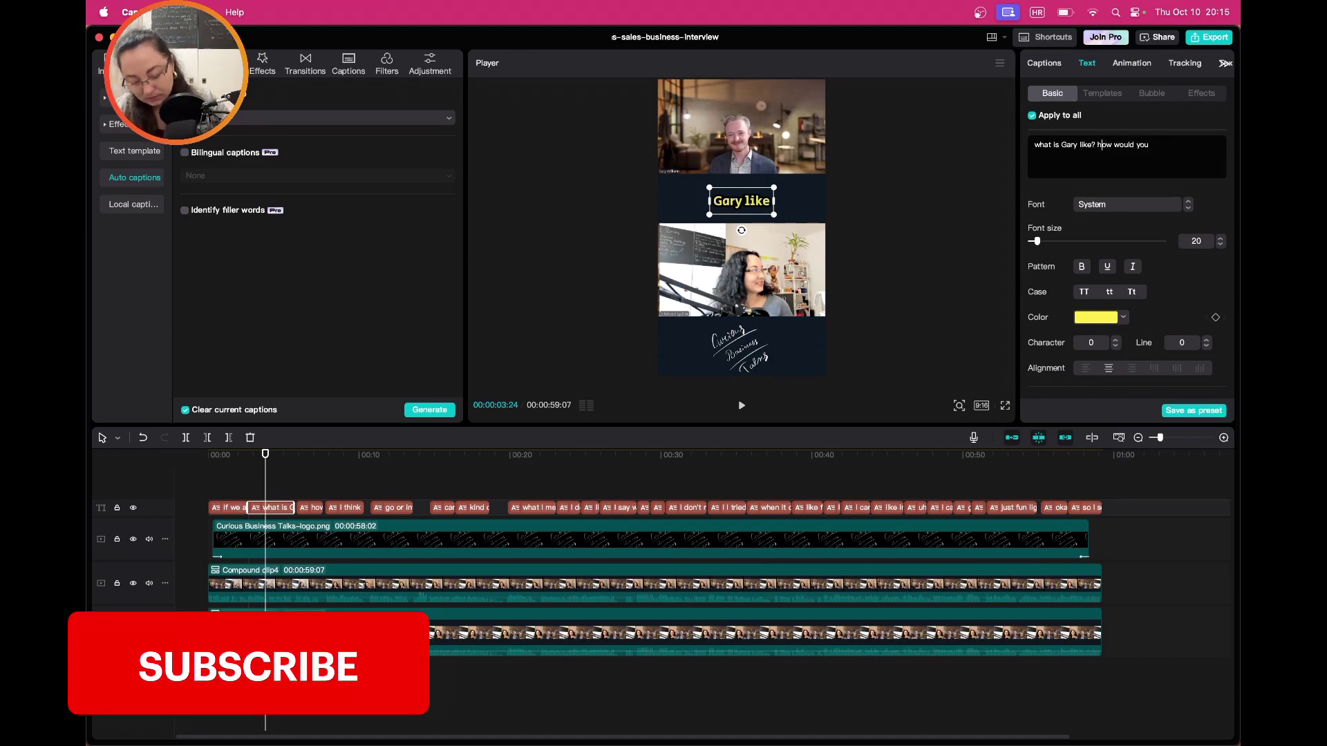
pyautogui.press('BackSpace')
pyautogui.write('H')
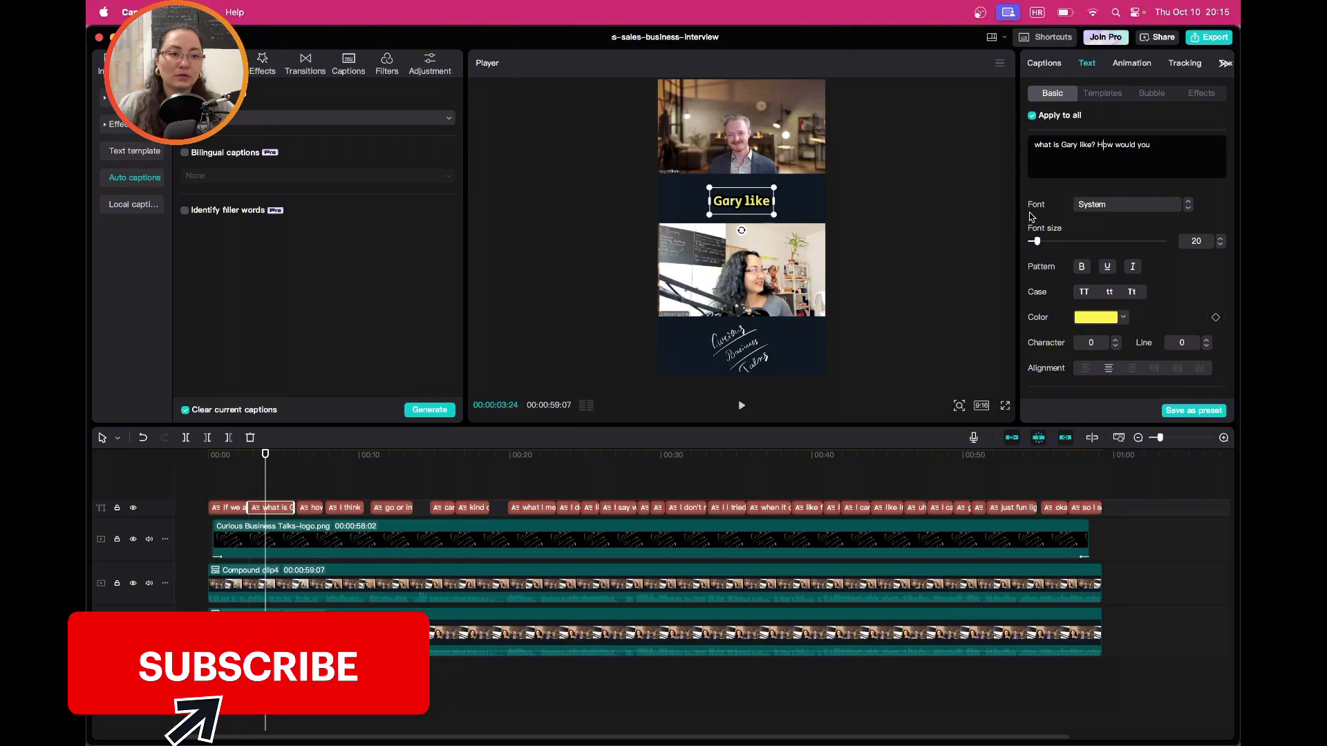
# - Play the edited second caption to check how its words are split, and select it again
pyautogui.click(366, 488)
pyautogui.press('space')
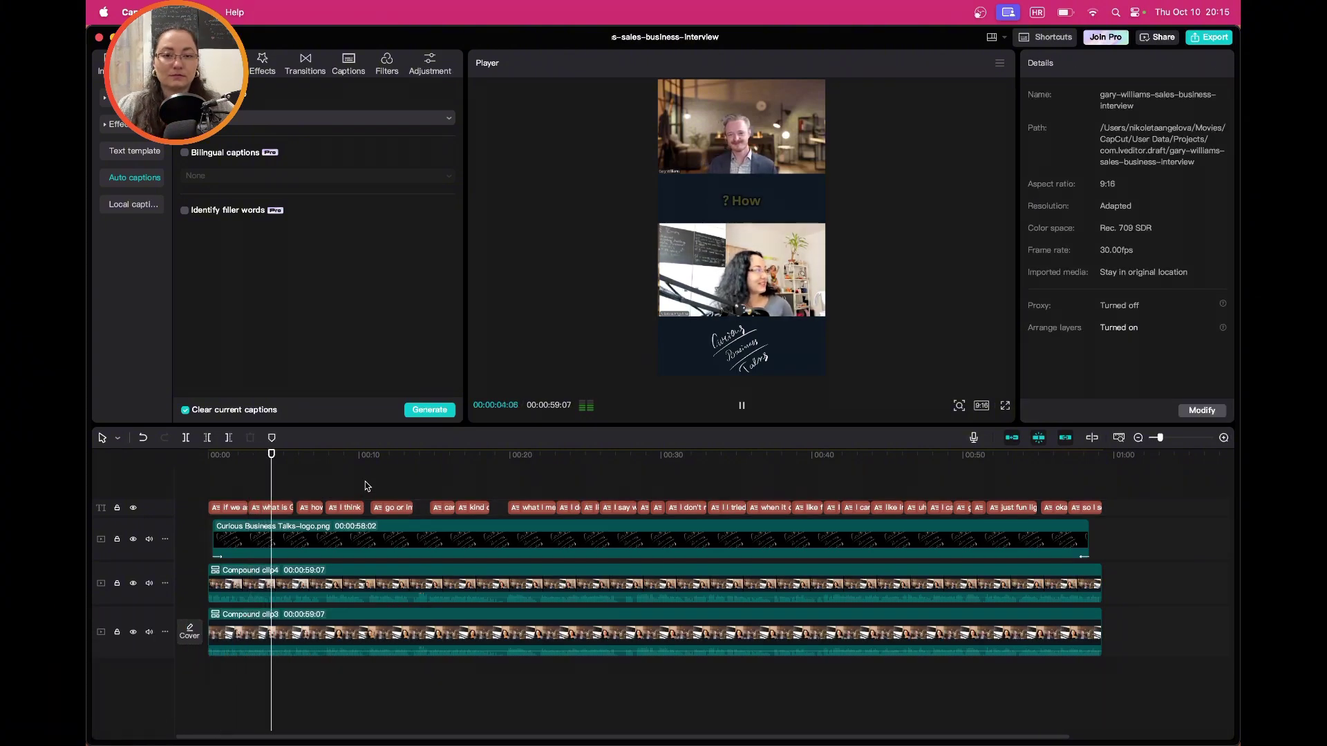
pyautogui.press('space')
pyautogui.click(287, 512)
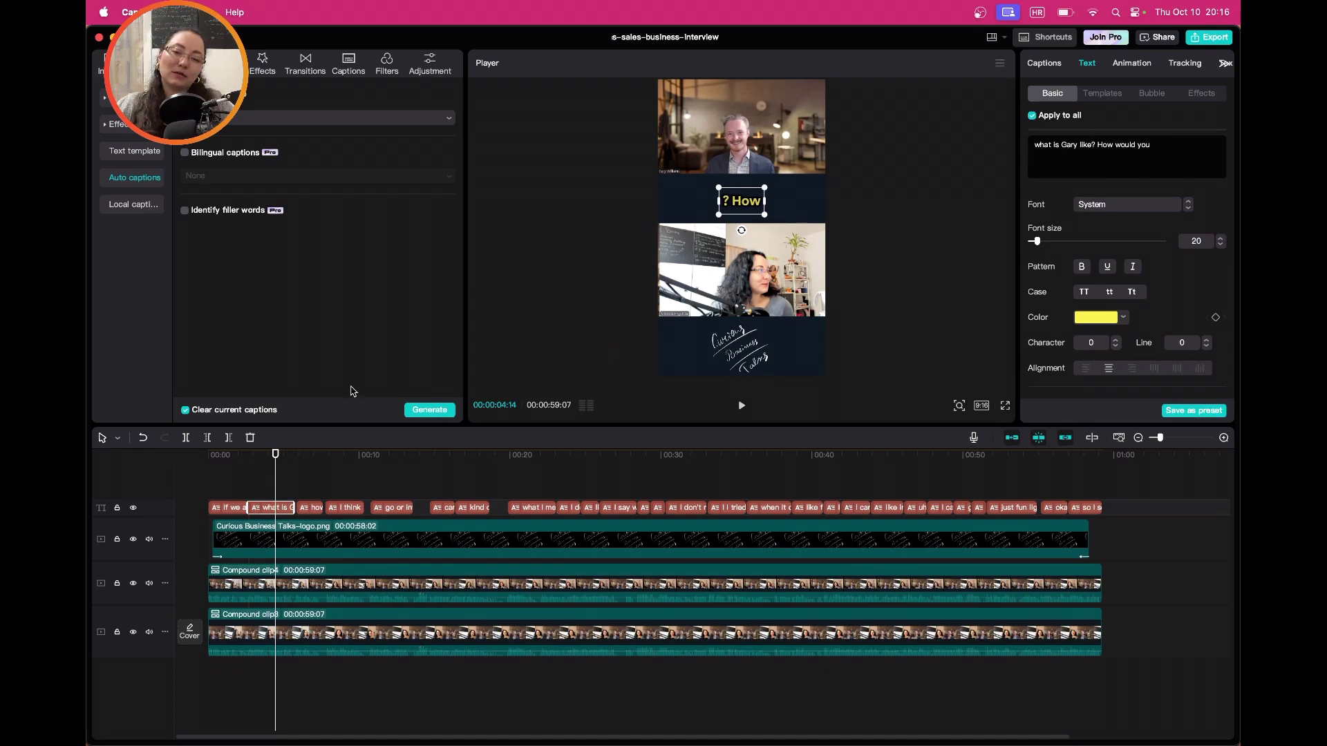
# - Undo the wording edits to the second caption and the yellow templates applied to all captions
pyautogui.click(142, 438)
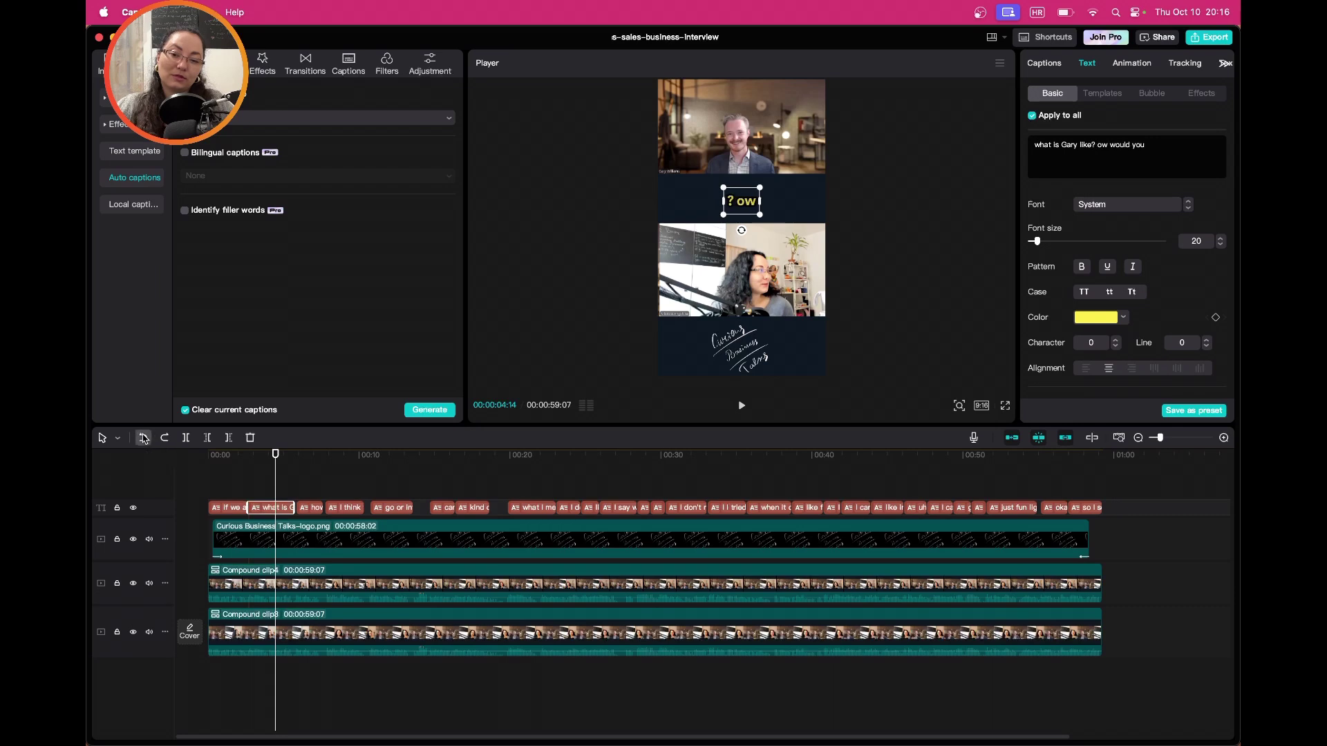
pyautogui.click(142, 438)
pyautogui.click(143, 438)
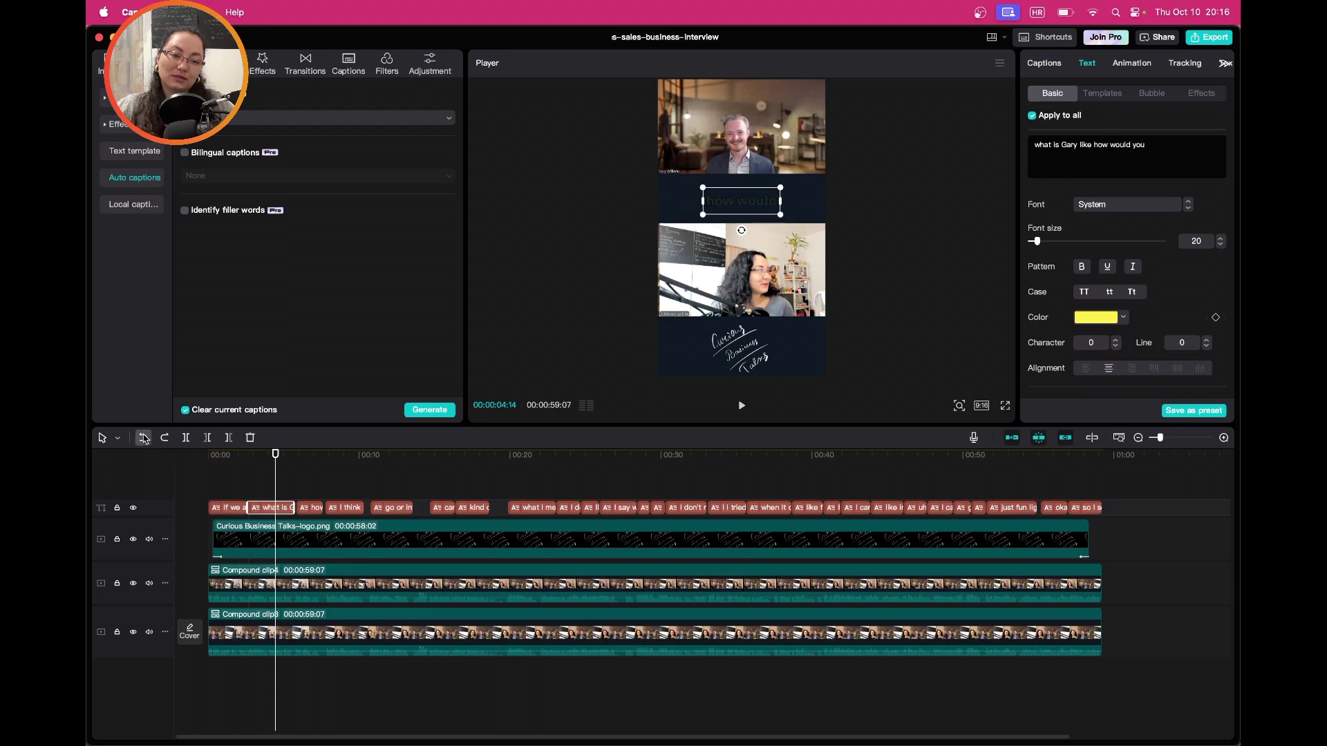
pyautogui.click(142, 438)
pyautogui.click(142, 437)
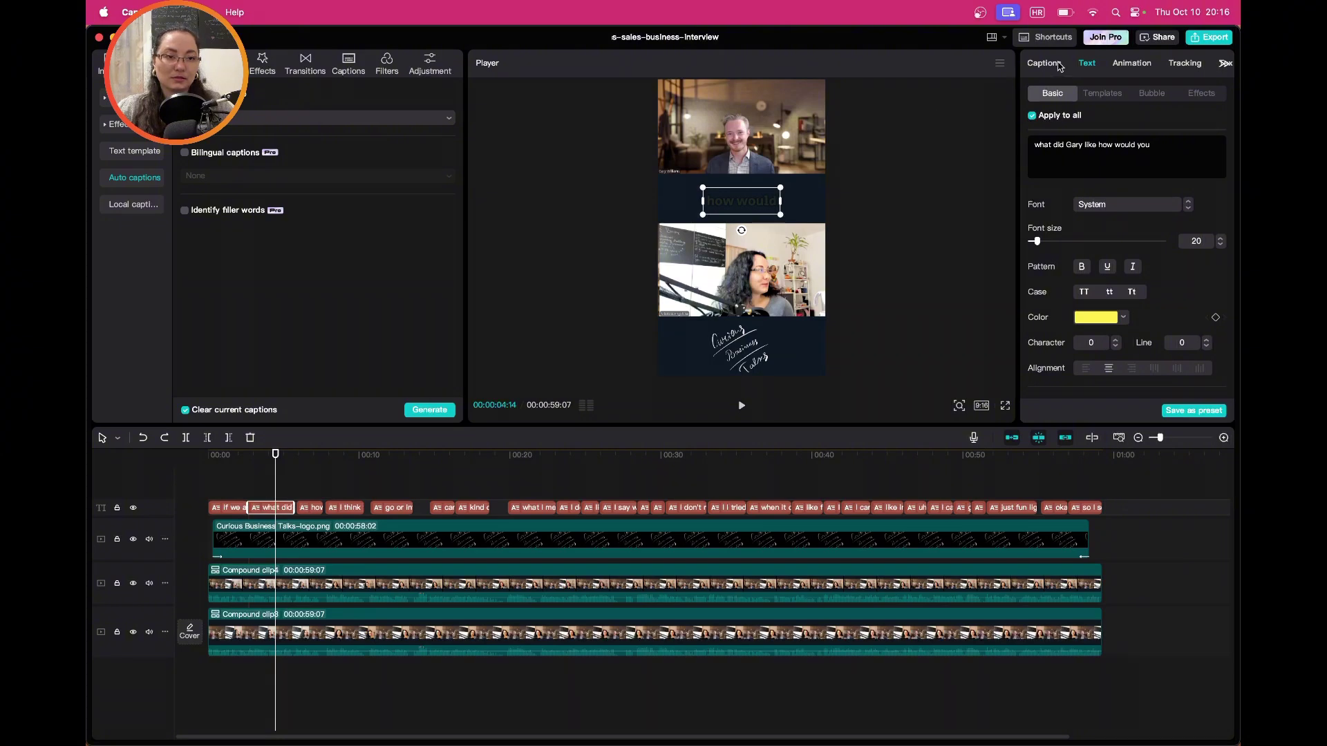
pyautogui.press('super+z')
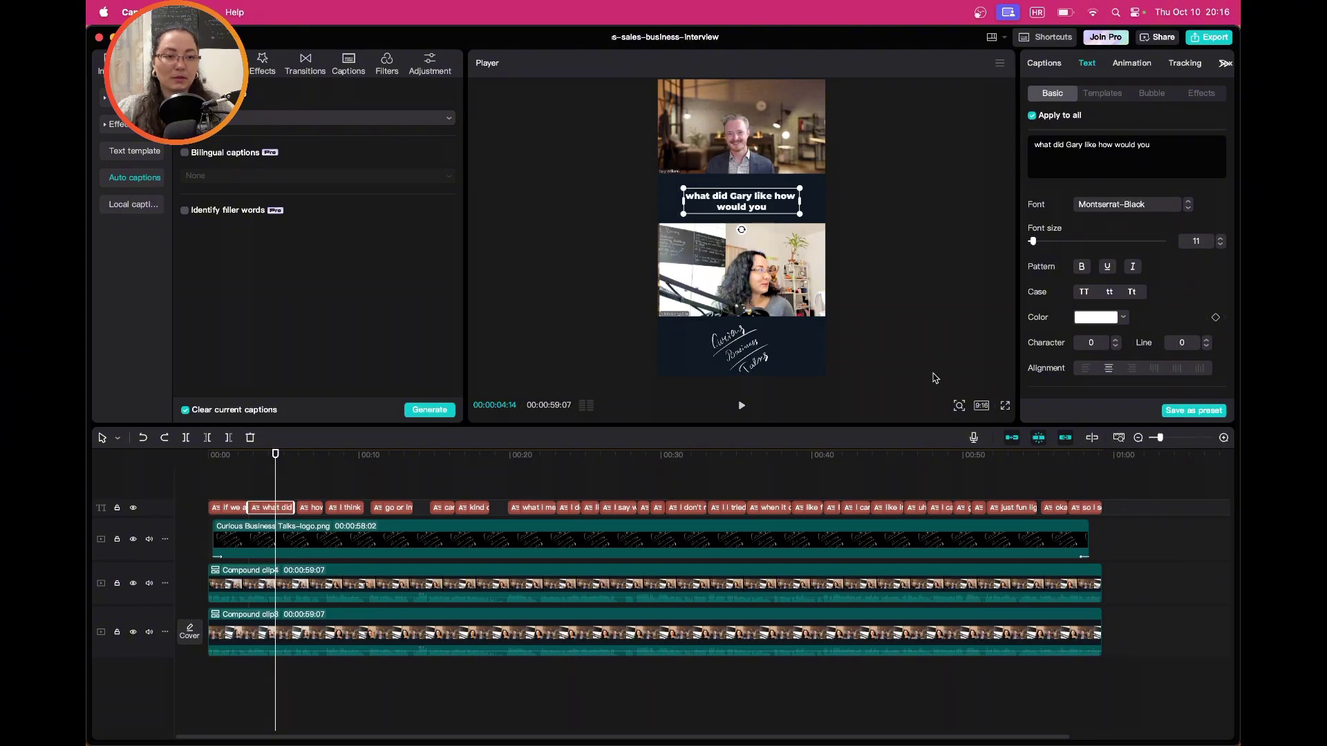
# - Try the yellow preset text style on all captions
pyautogui.click(1108, 95)
pyautogui.click(1053, 93)
pyautogui.scroll(-5, 1134, 194)
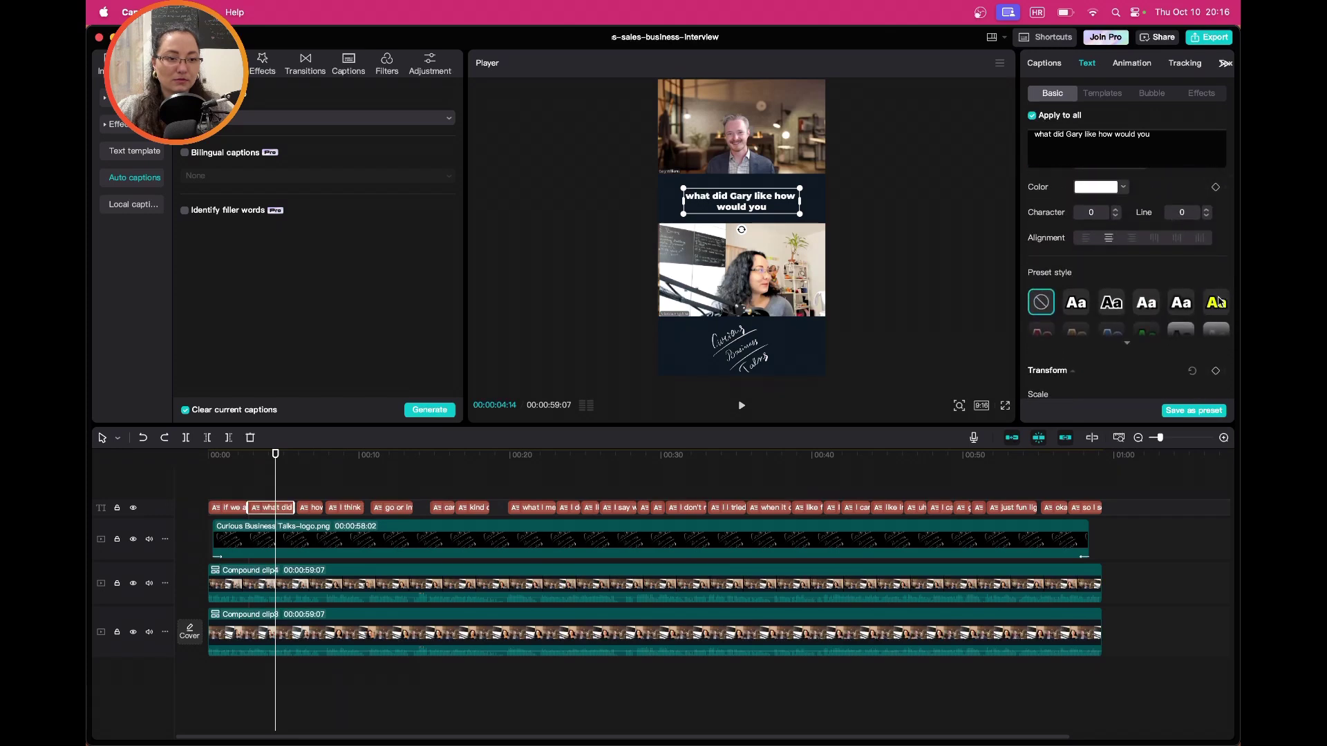
pyautogui.click(1218, 302)
pyautogui.scroll(5, 1208, 302)
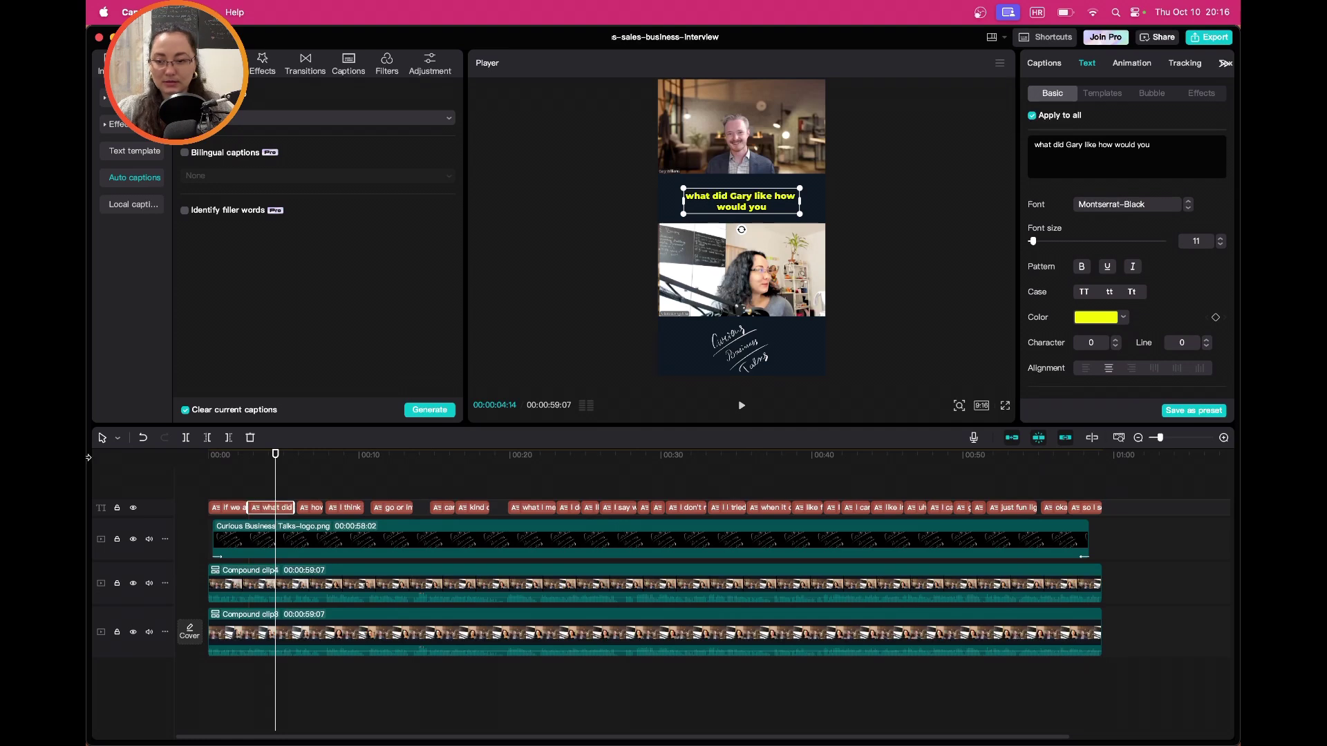
# - Undo the yellow preset style and the Montserrat-Black font change on the captions
pyautogui.click(145, 442)
pyautogui.click(145, 443)
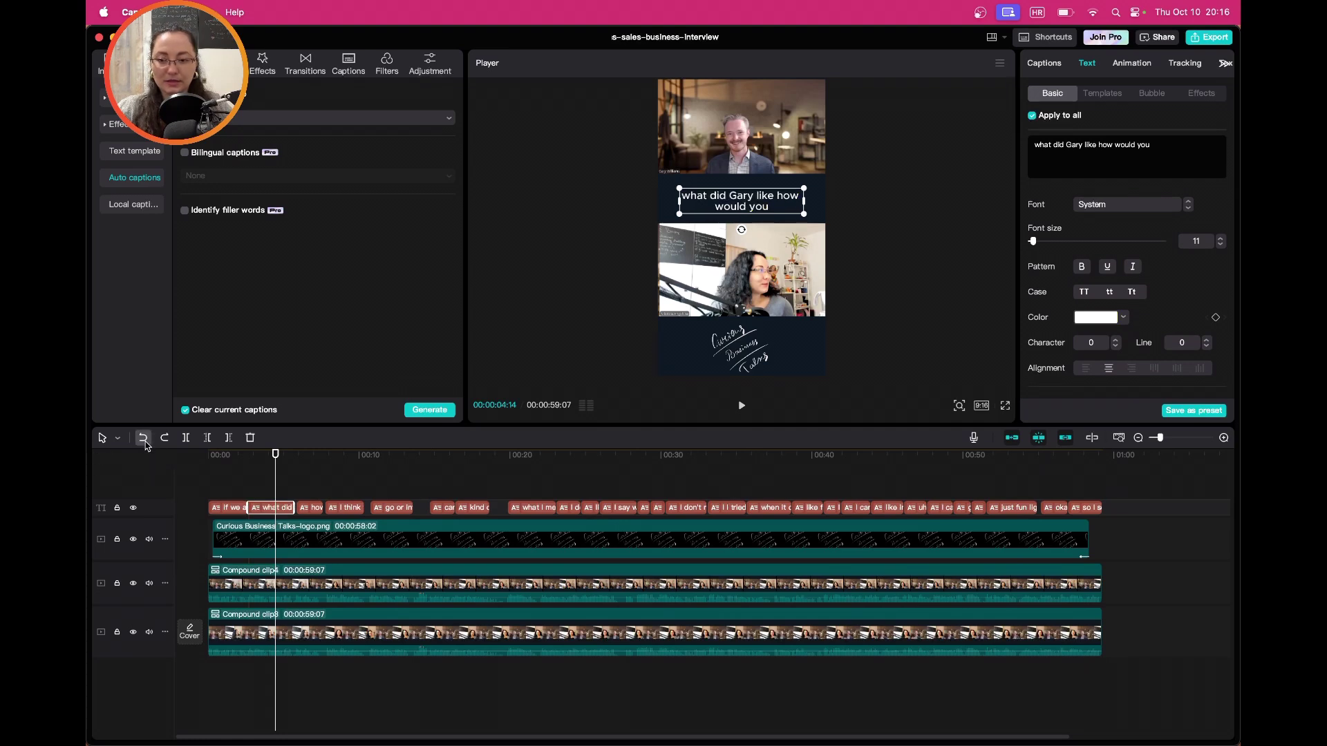
# - Undo the captions' repositioning and their generation, and redo only the caption generation
pyautogui.click(145, 443)
pyautogui.click(144, 440)
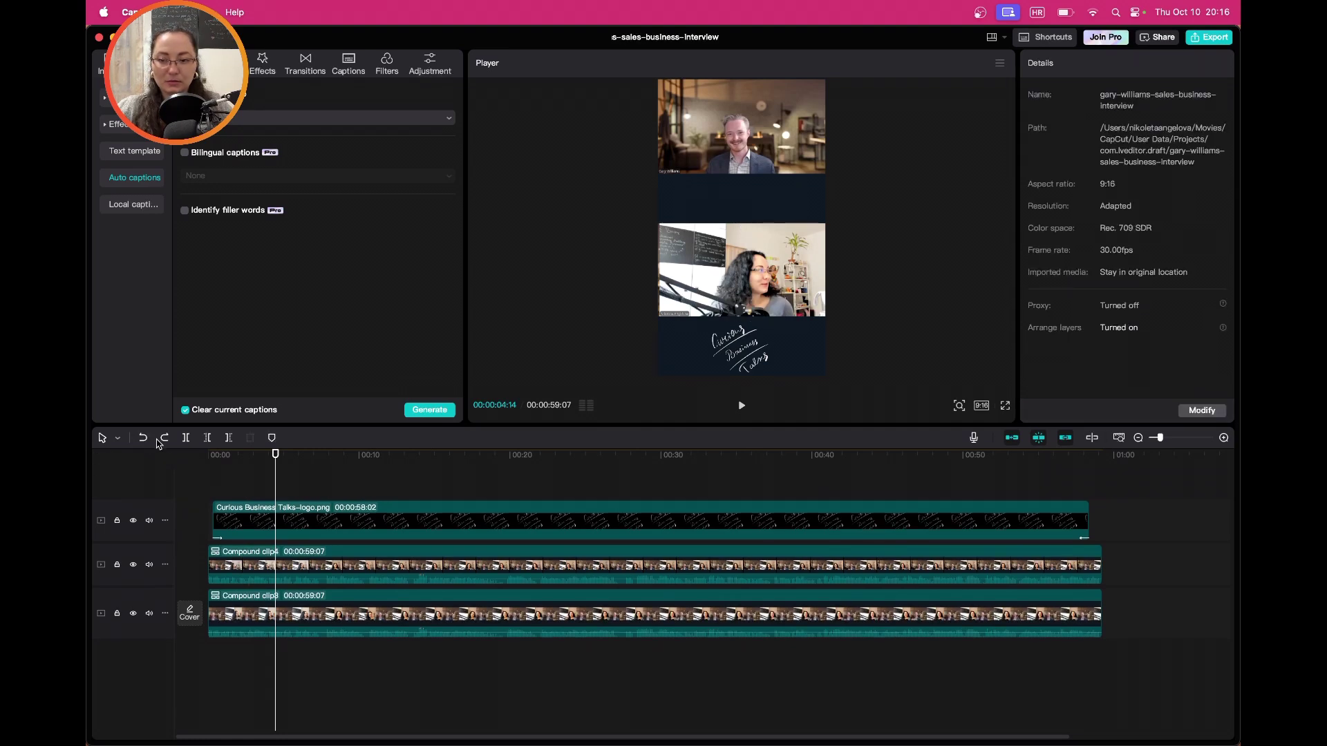
pyautogui.click(165, 440)
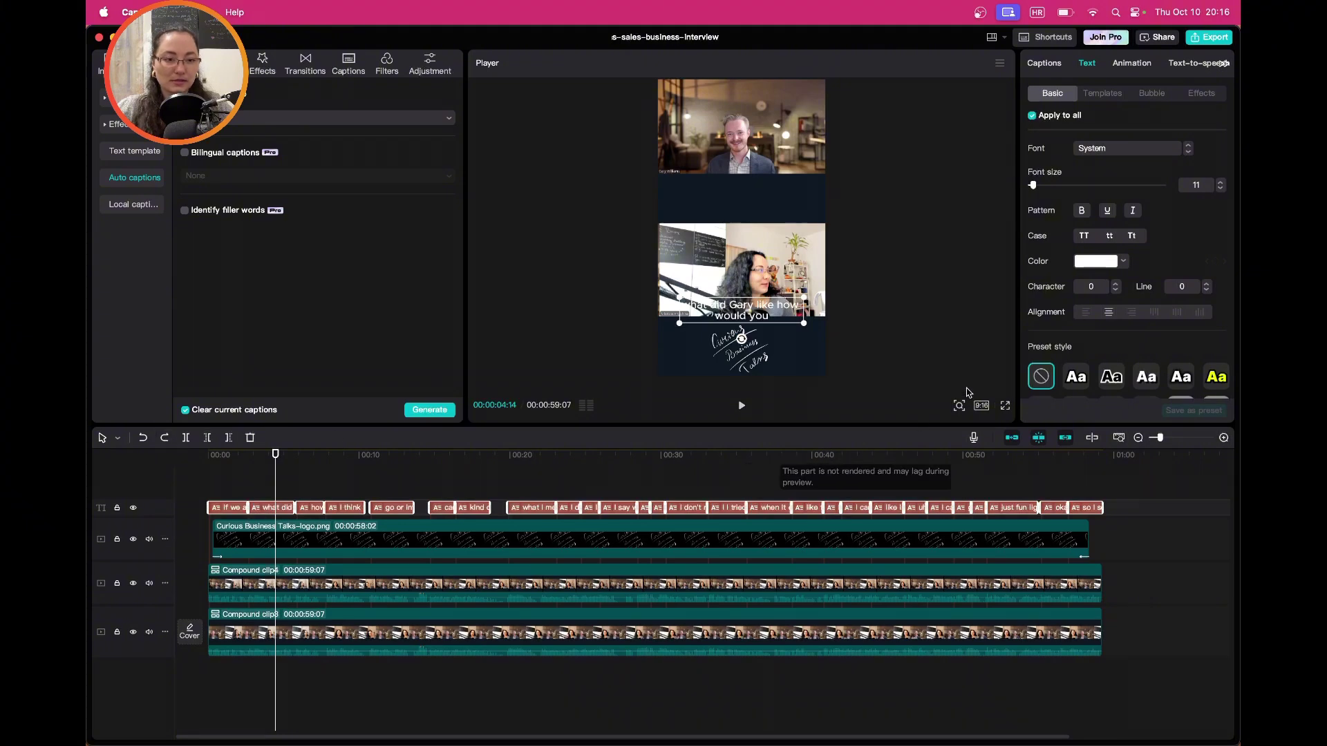
# - Compare the orange and yellow preset text styles and apply the yellow one to all captions
pyautogui.click(1216, 377)
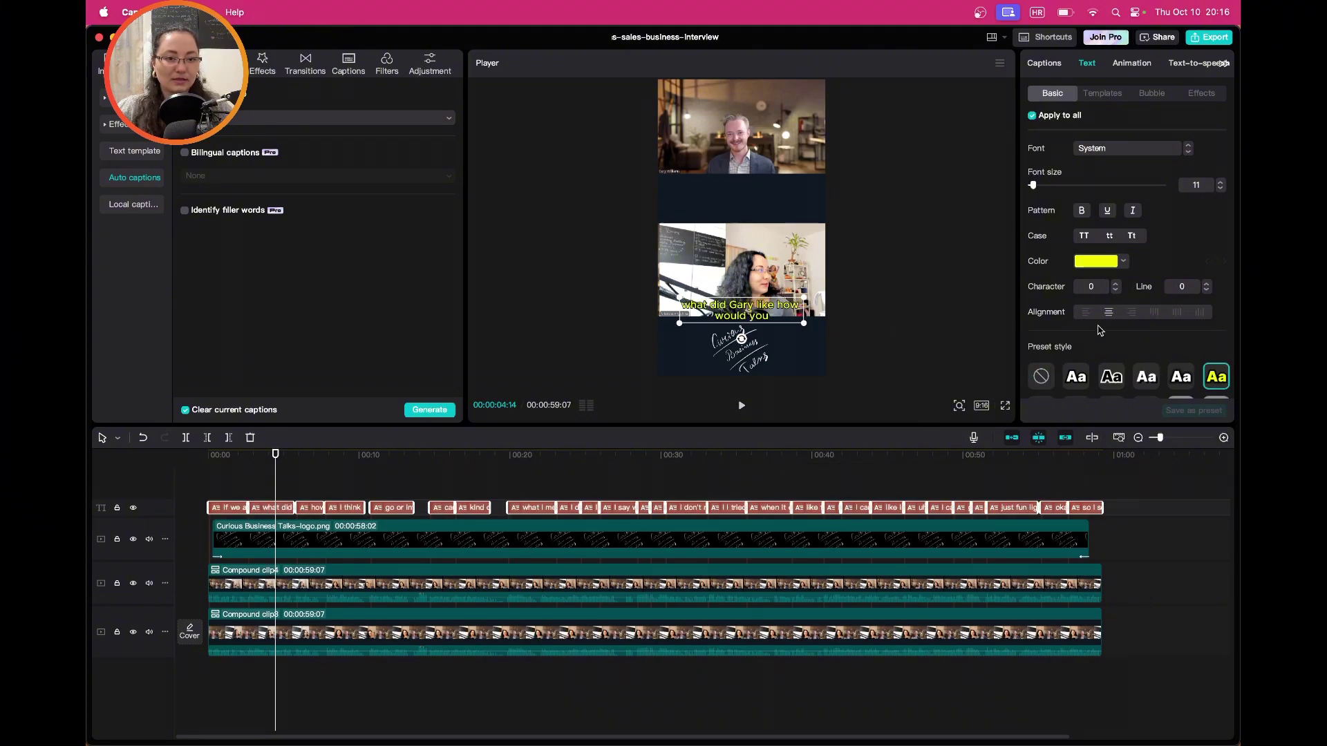
pyautogui.scroll(-2, 1134, 374)
pyautogui.click(1130, 371)
pyautogui.scroll(-4, 1106, 332)
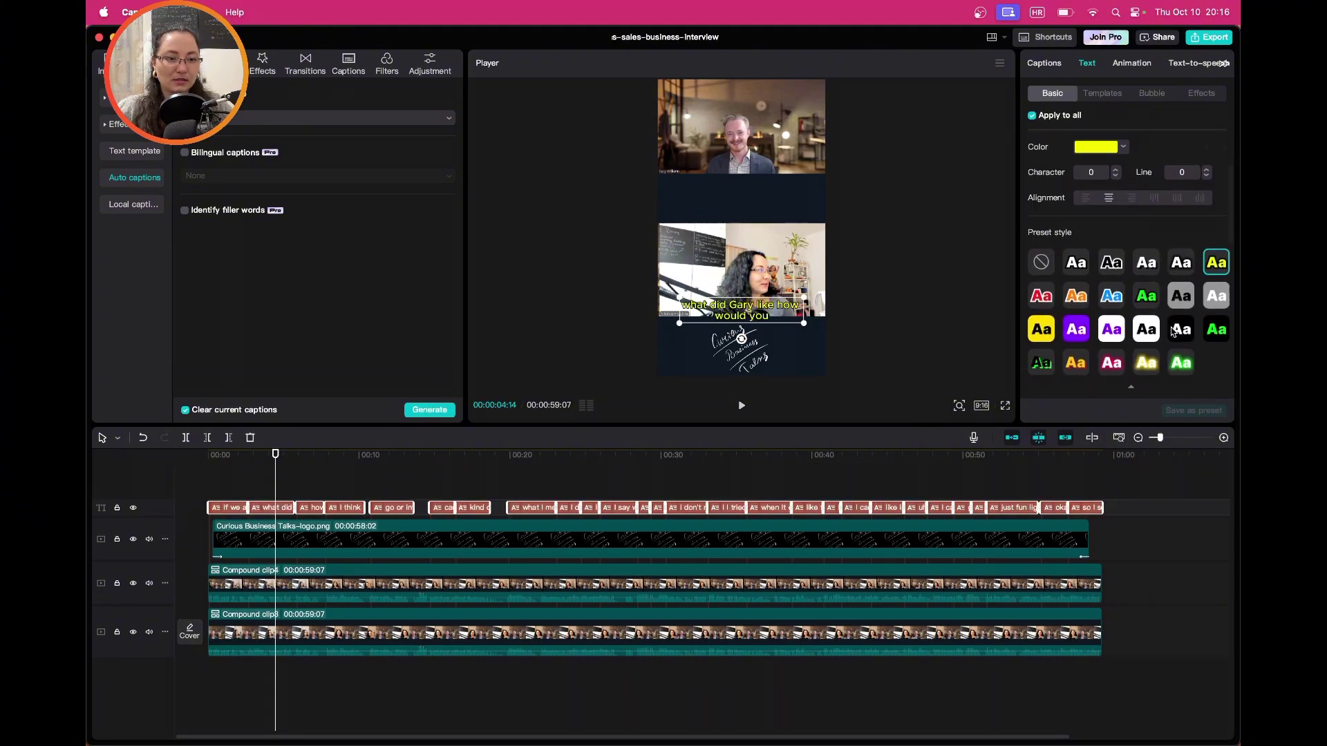
pyautogui.click(1085, 278)
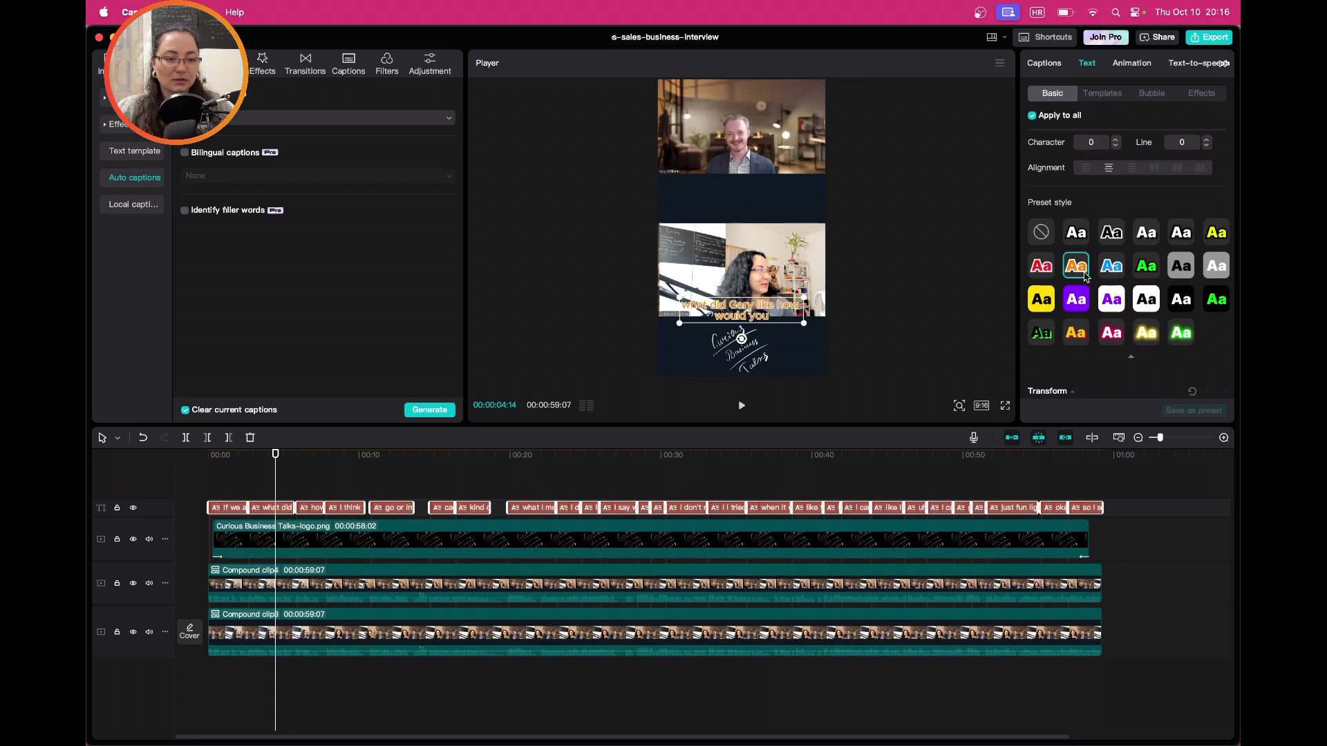
pyautogui.scroll(-5, 1192, 300)
pyautogui.scroll(5, 1175, 312)
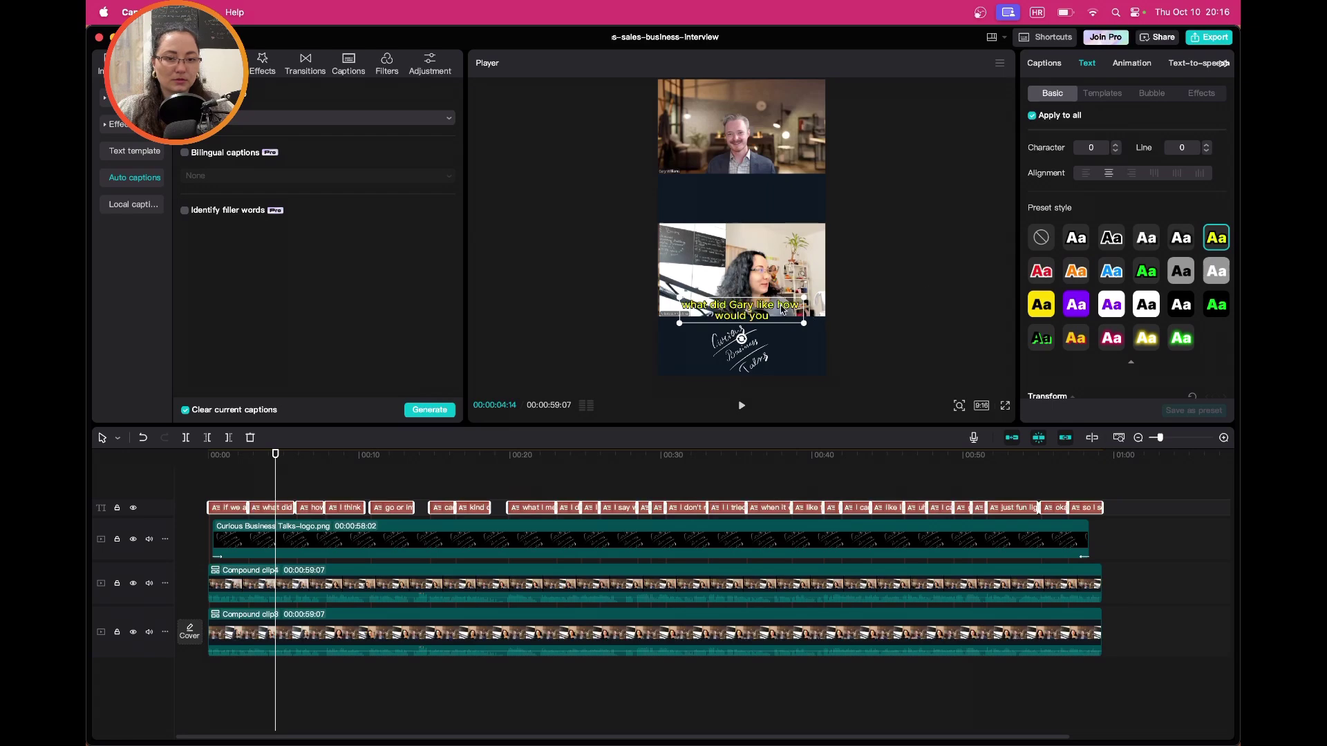
# - Move the captions into the band between the two speaker videos and make them bold
pyautogui.moveTo(766, 309); pyautogui.dragTo(766, 201)
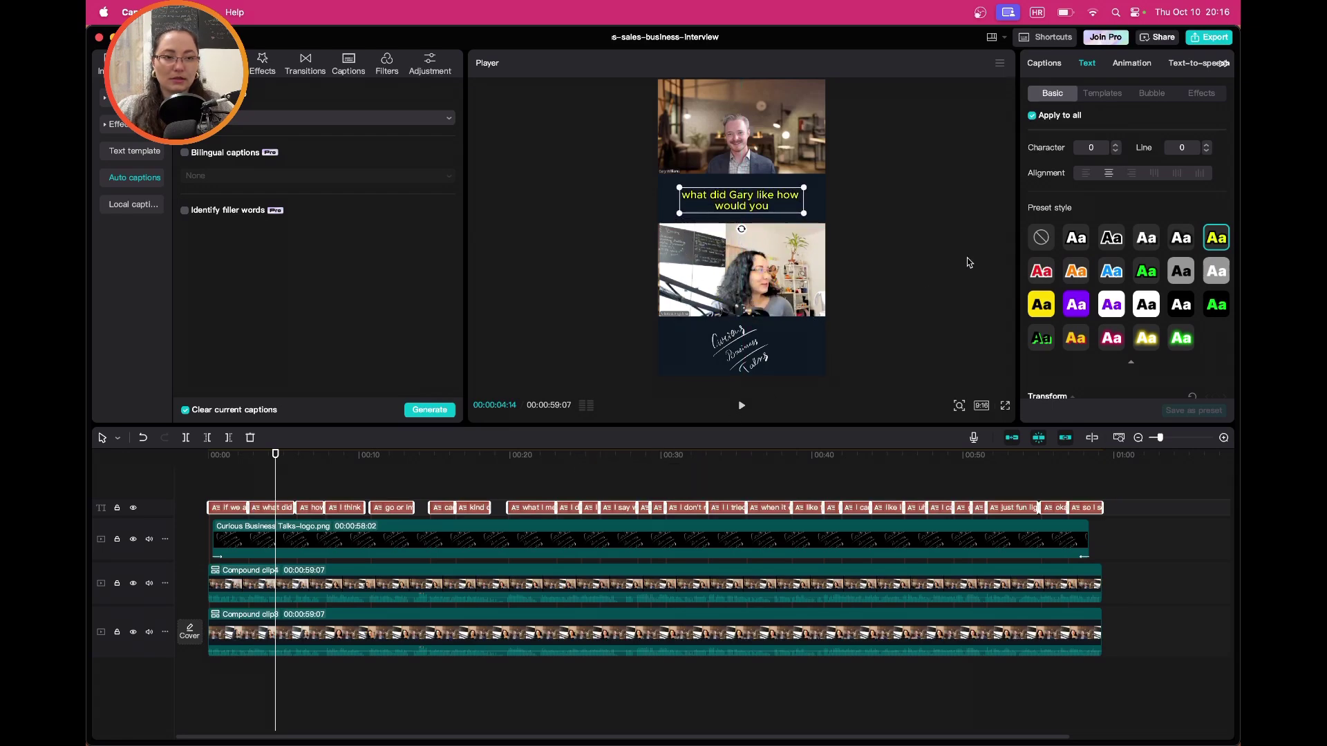
pyautogui.scroll(4, 1136, 223)
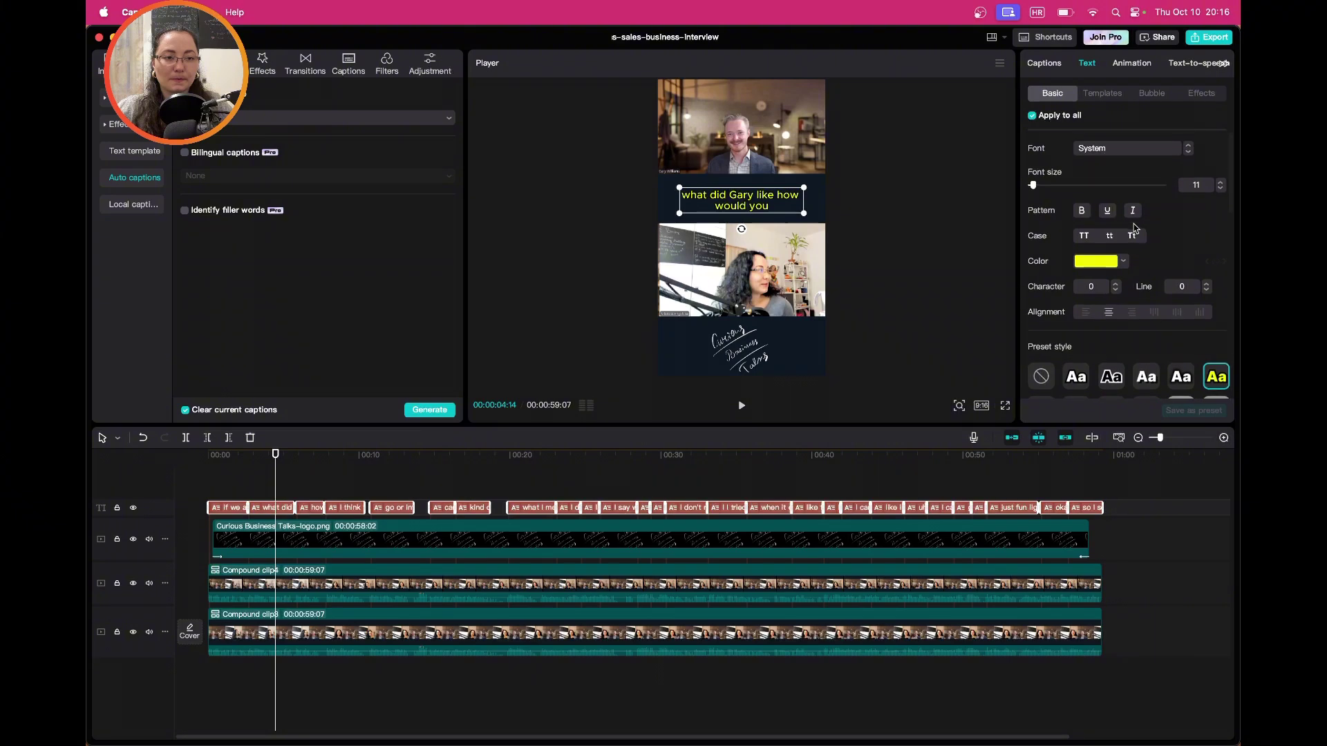
pyautogui.click(1082, 212)
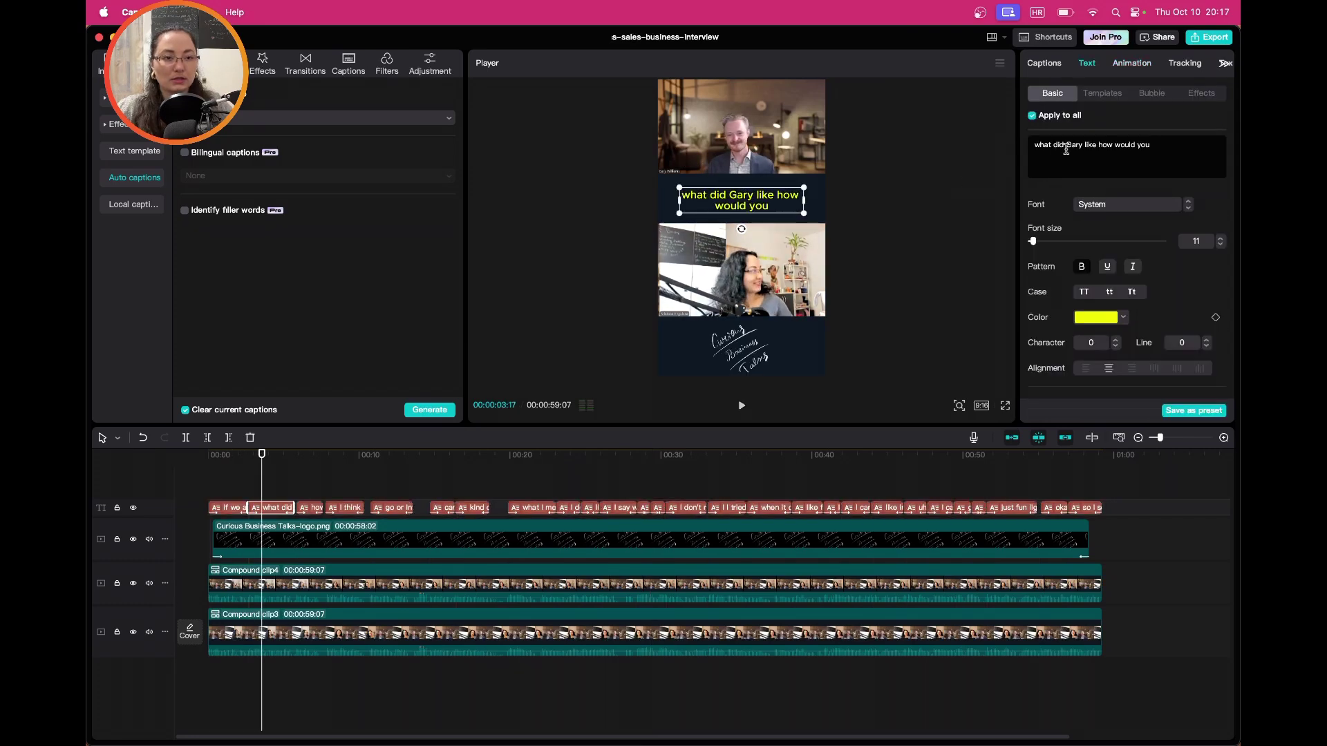
# - Correct the second caption by replacing "did" with "is" and adding a question mark after "like"
pyautogui.hotkey('shift', 'alt', 'Left')
pyautogui.doubleClick(1058, 148)
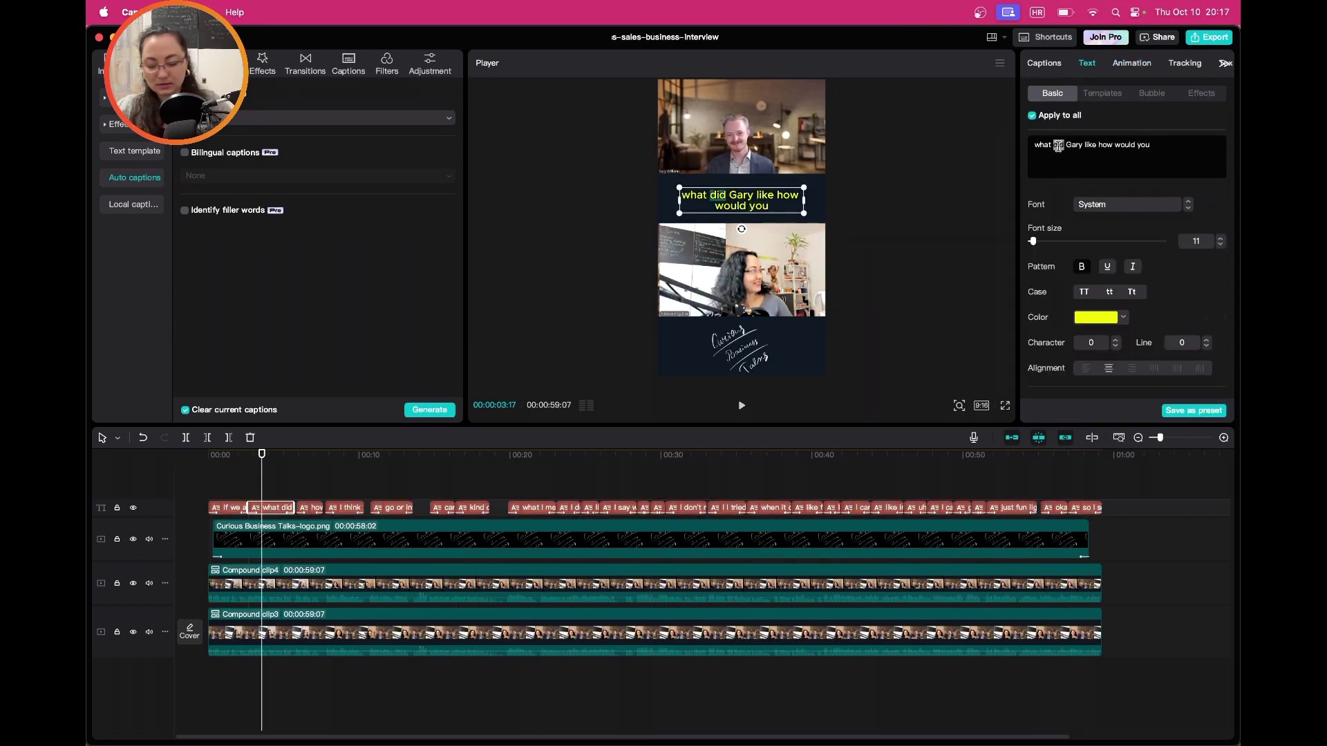
pyautogui.write('is')
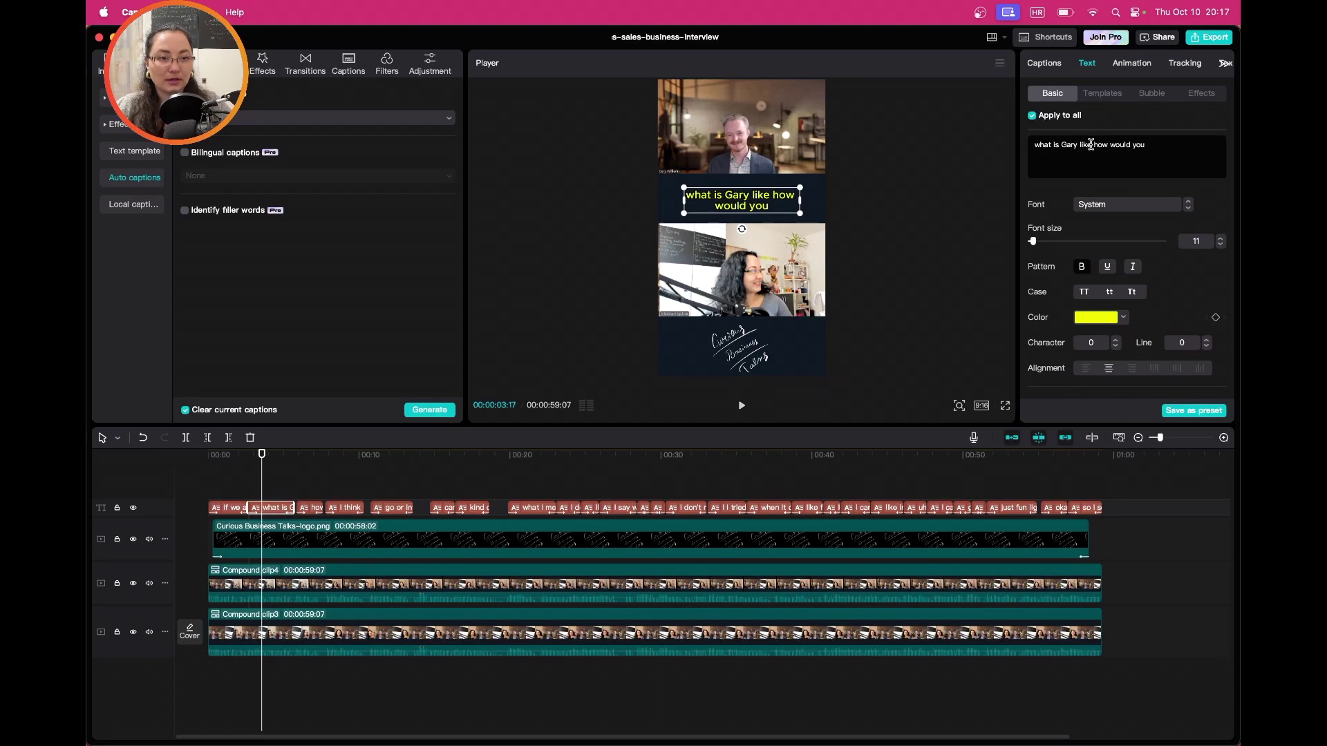
pyautogui.write('ž?')
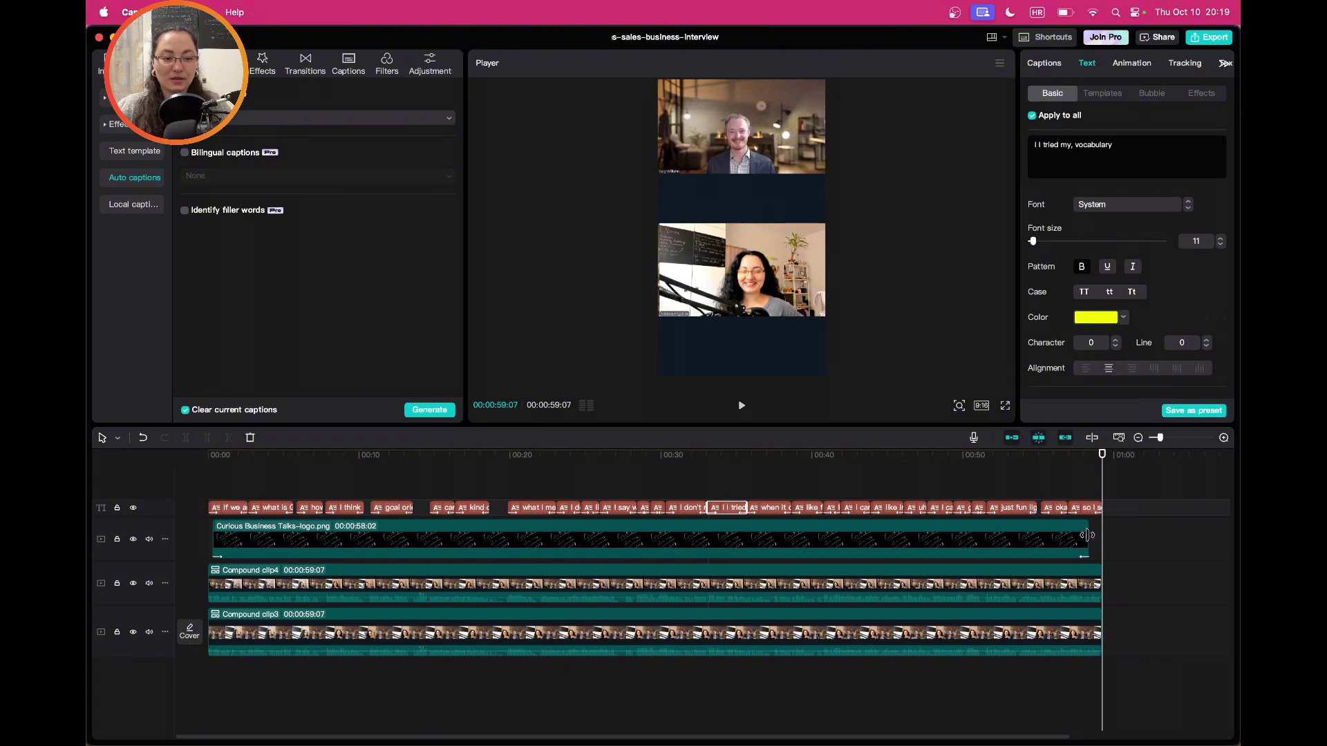
# - Extend the end of the logo clip closer to the end of the video, to a duration of 00:00:58:13
pyautogui.moveTo(1087, 535); pyautogui.dragTo(1095, 535)
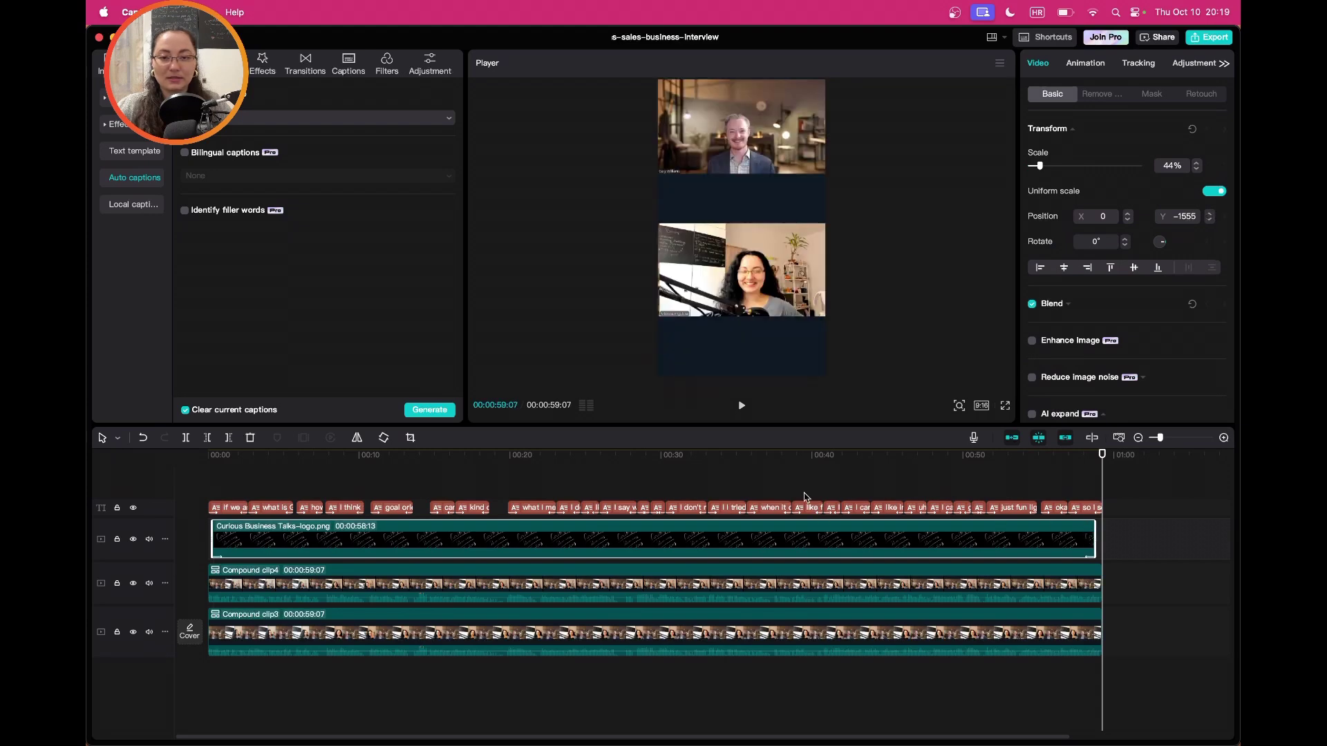
# - Apply the Zoom 1 entrance animation to both speaker clips with a duration of 0.3 s
pyautogui.click(294, 598)
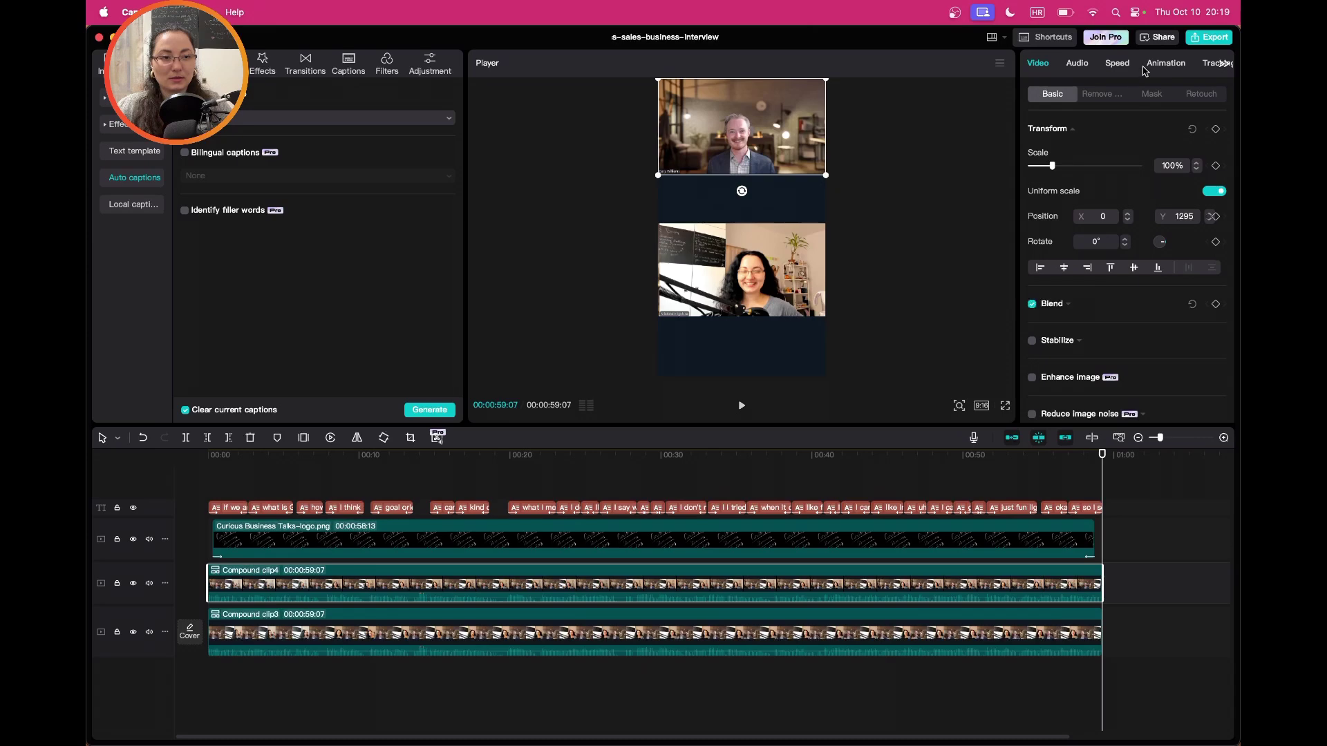
pyautogui.click(1164, 63)
pyautogui.click(1049, 97)
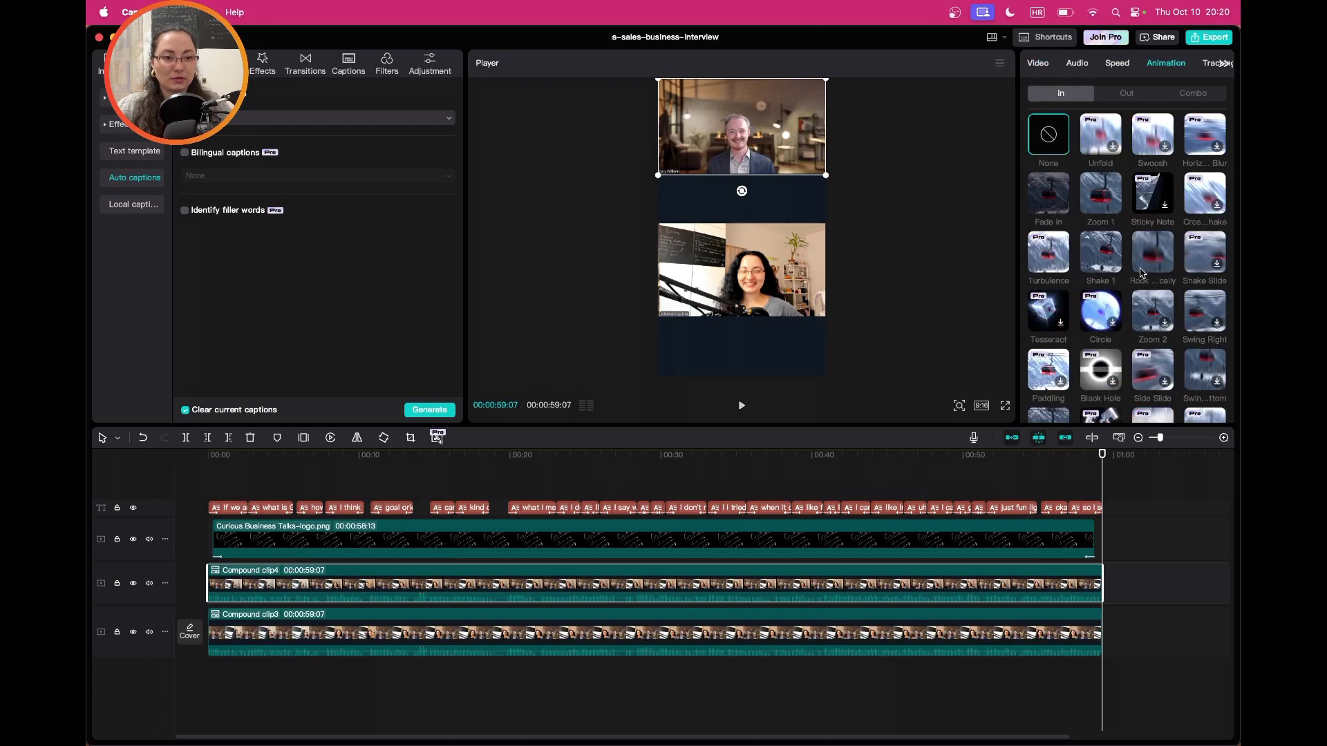
pyautogui.click(1106, 207)
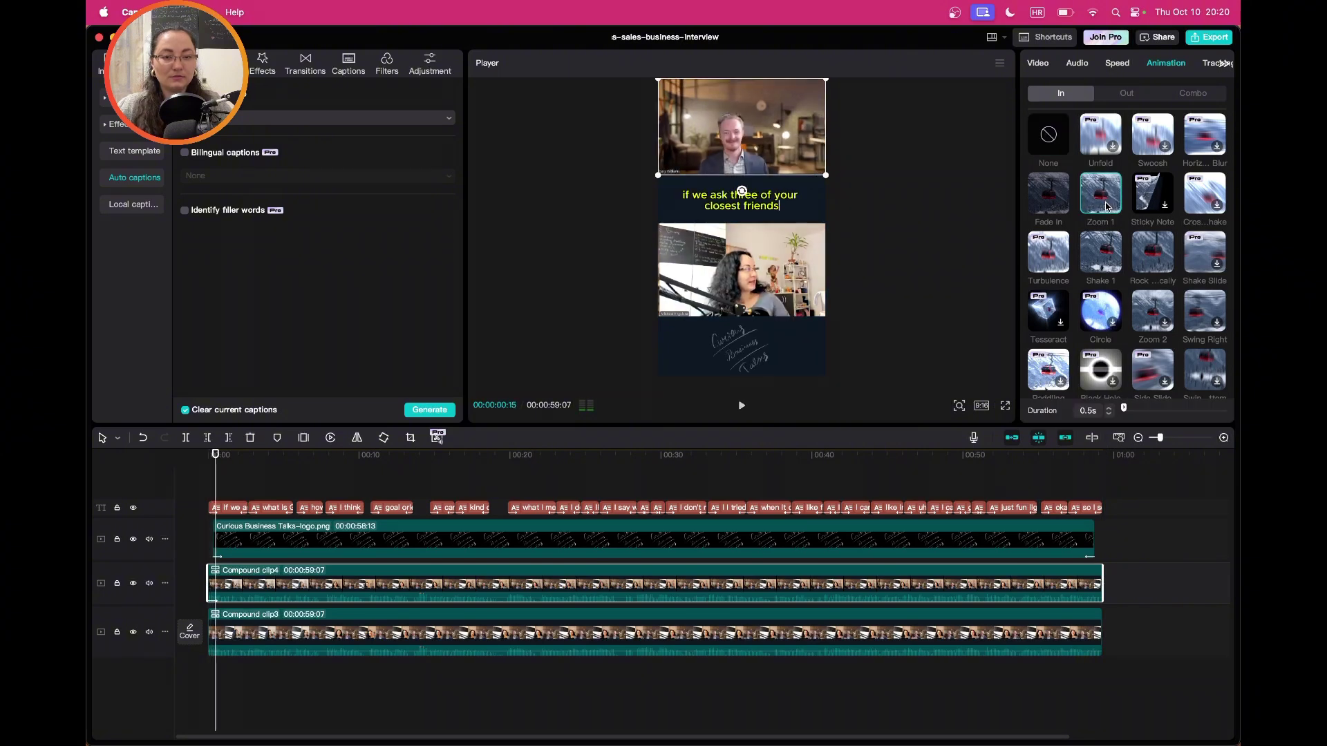
pyautogui.click(281, 630)
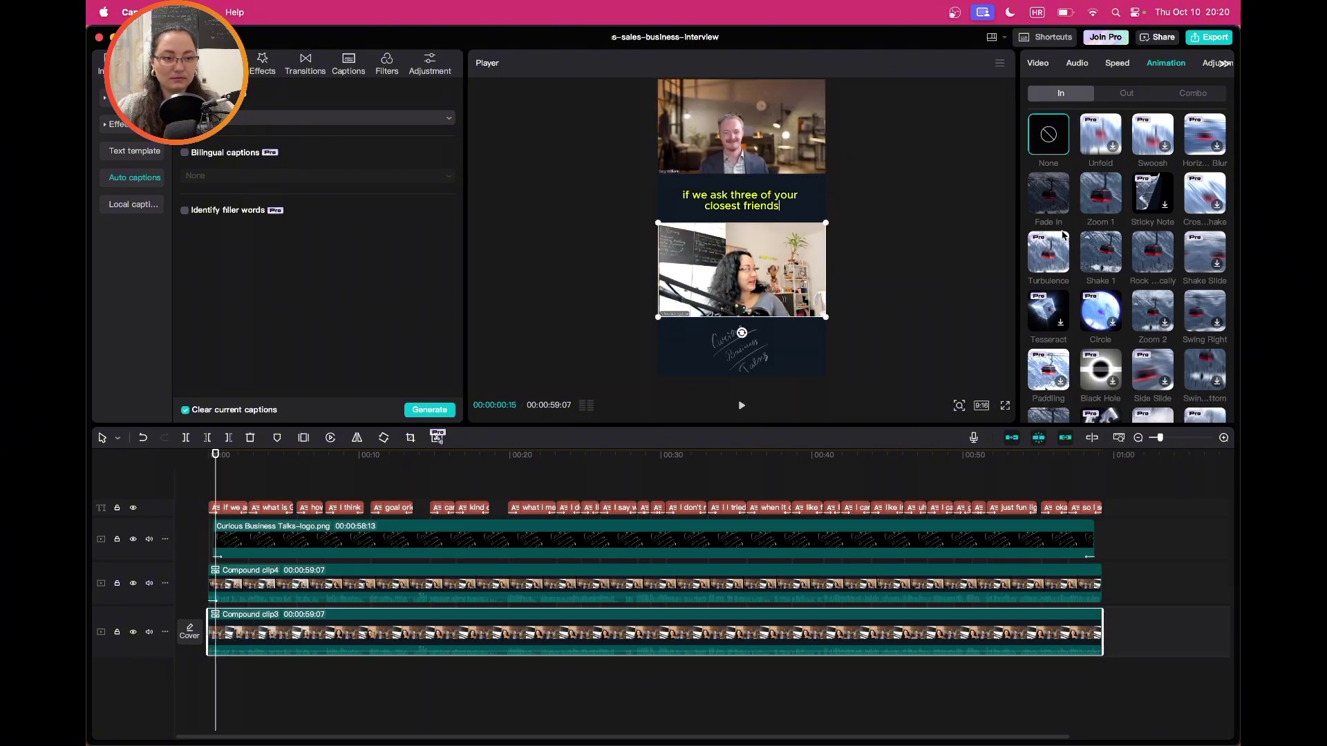
pyautogui.click(1101, 194)
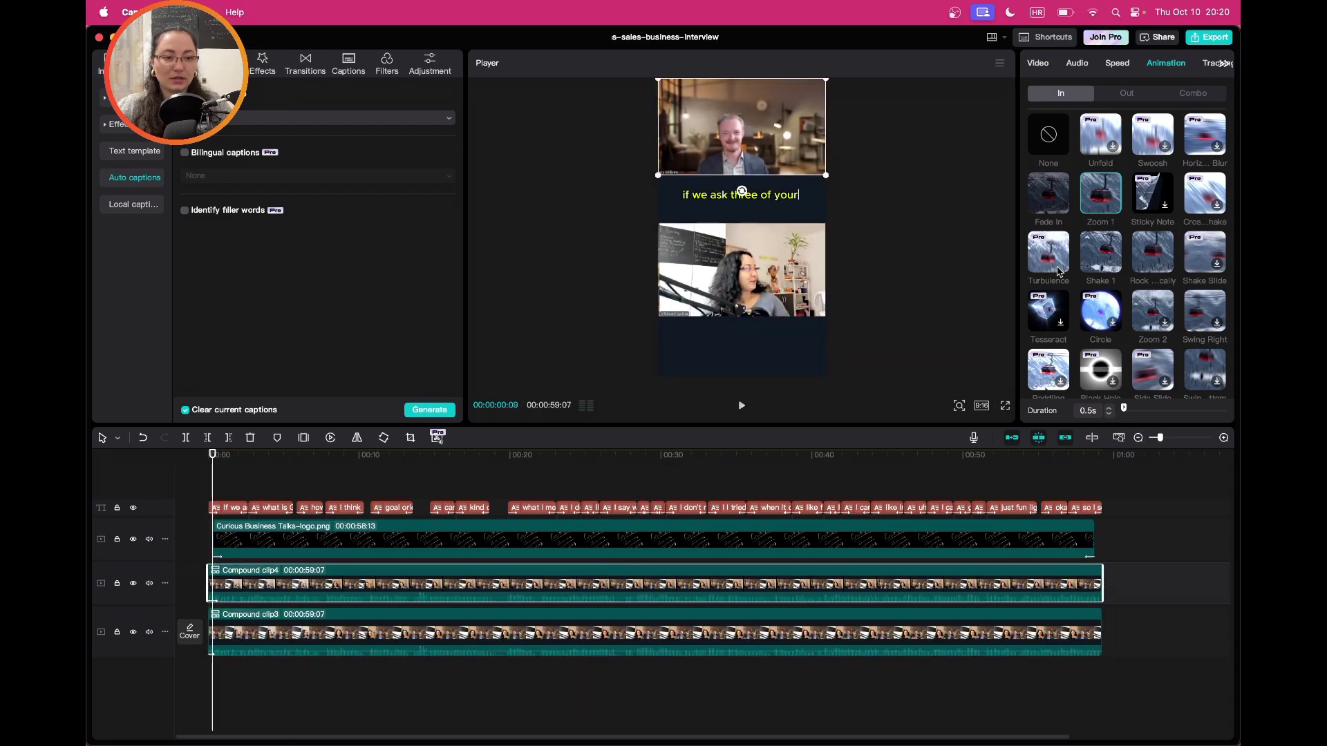
pyautogui.click(1109, 415)
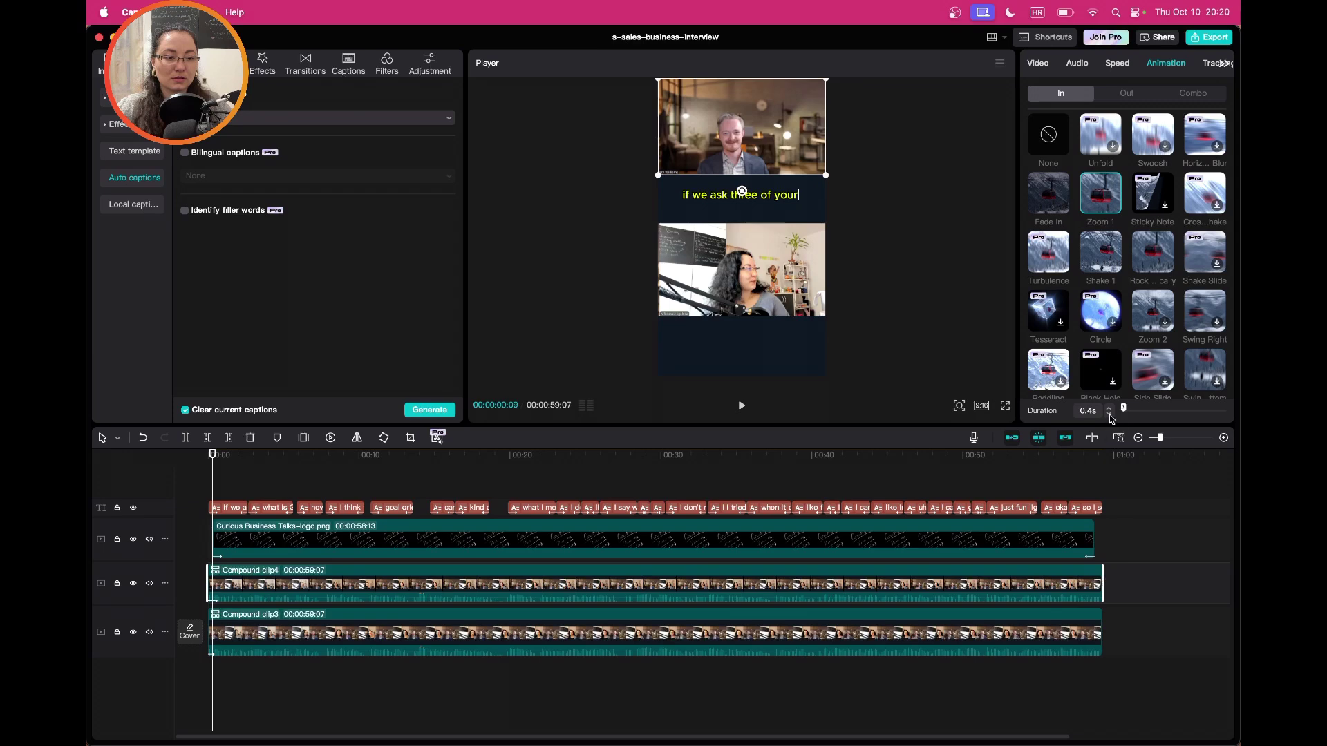
pyautogui.click(1109, 415)
# - Apply the Zoom Out exit animation to both speaker clips with a duration of 0.3 s
pyautogui.click(1121, 95)
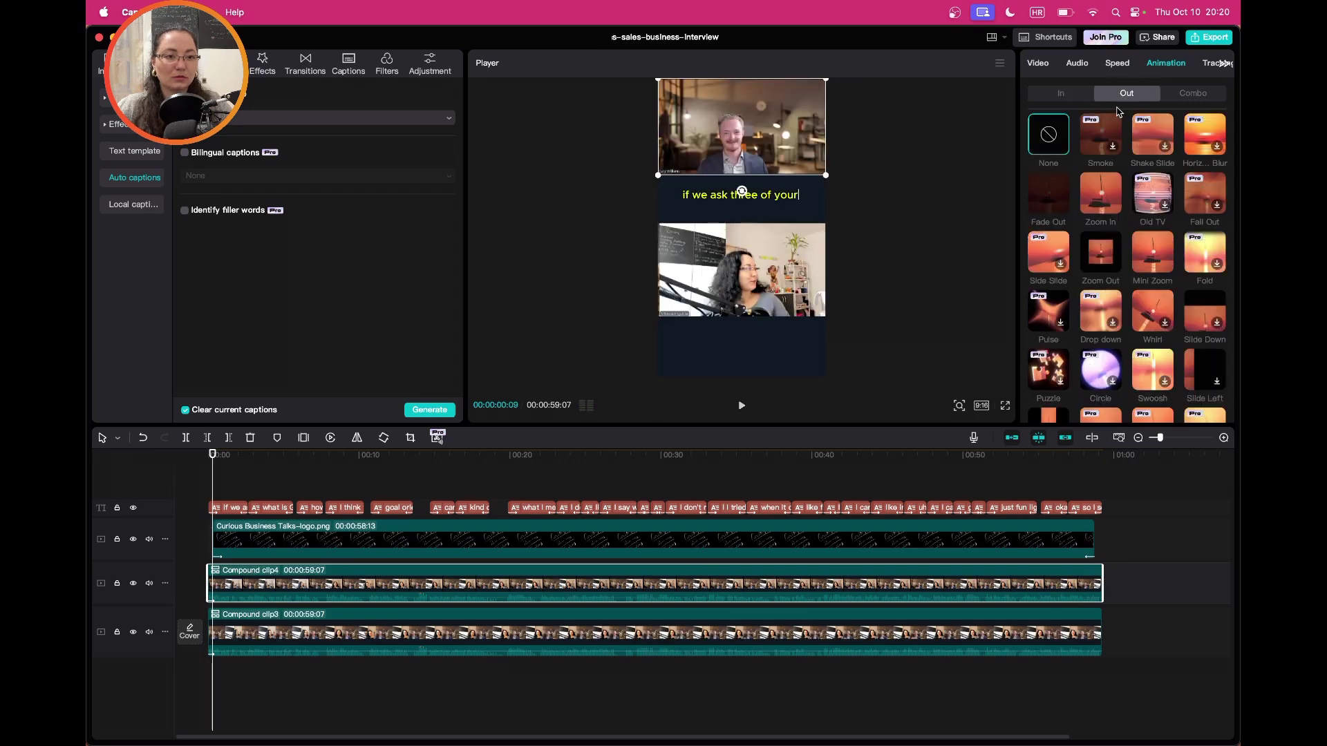
pyautogui.click(1101, 253)
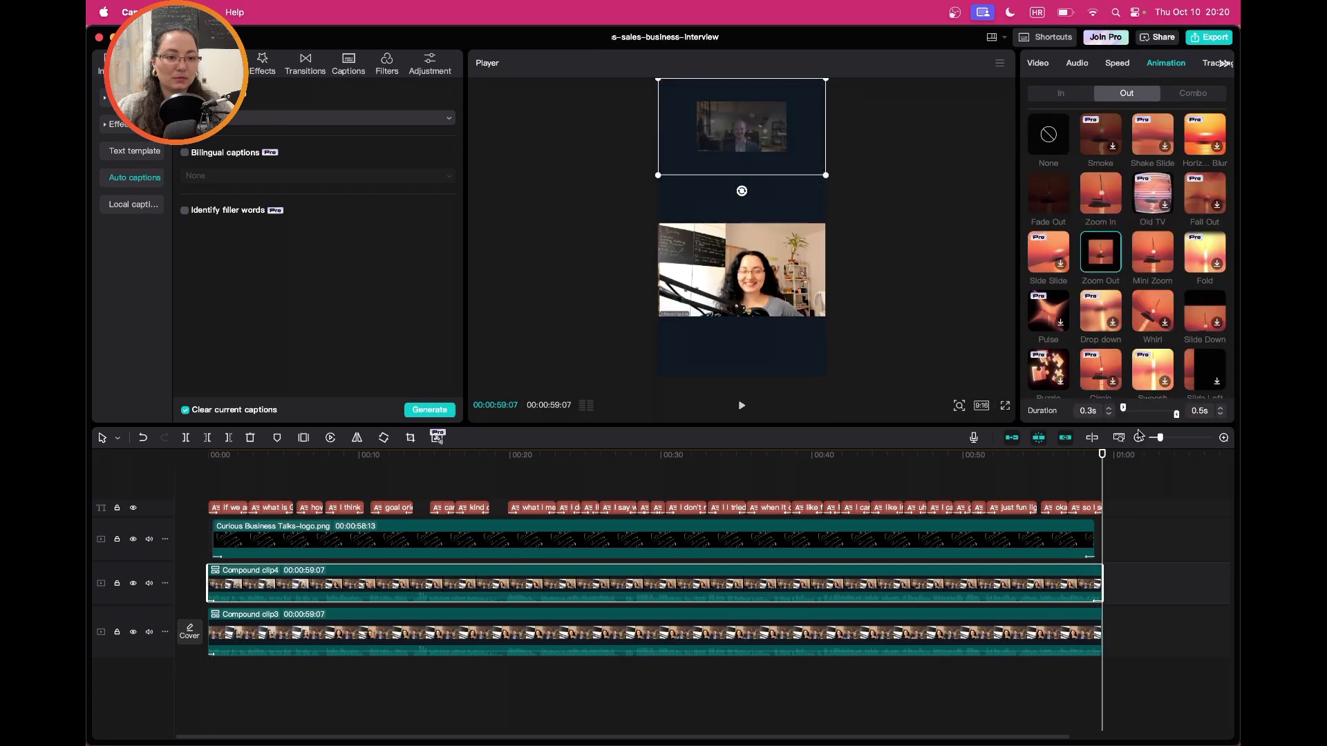
pyautogui.click(1095, 623)
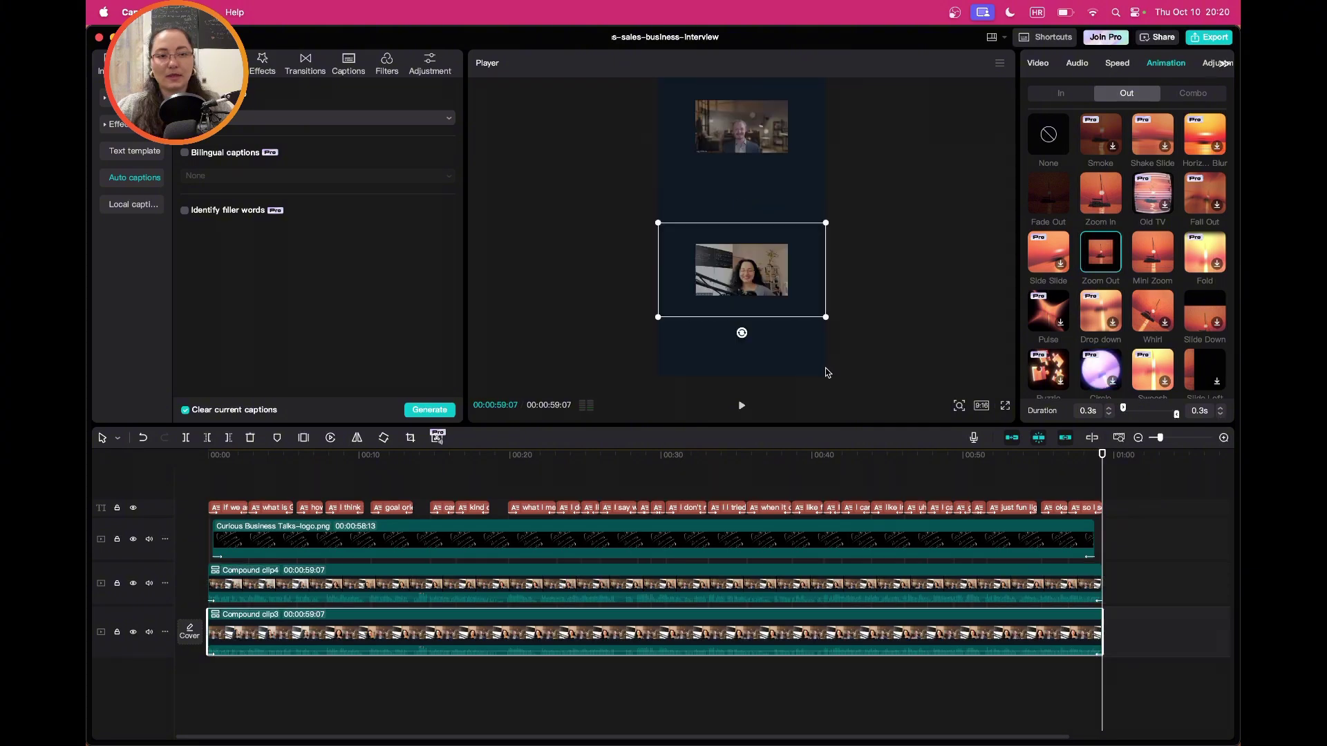
# - Set the frame captioned "how do you think they will describe you?" as the cover and export the short as a 1080P mov at 30fps
pyautogui.click(1203, 38)
pyautogui.click(556, 217)
pyautogui.click(897, 585)
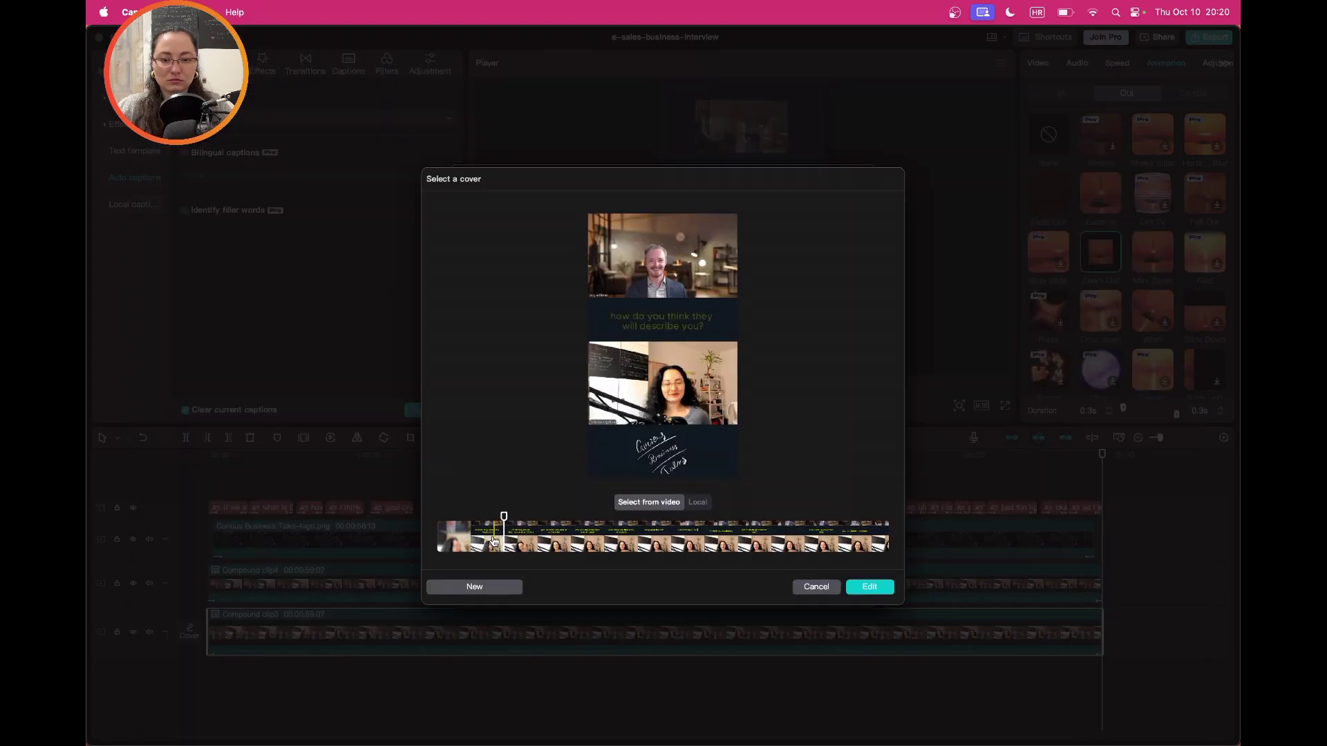
pyautogui.moveTo(503, 543); pyautogui.dragTo(486, 543)
pyautogui.click(870, 586)
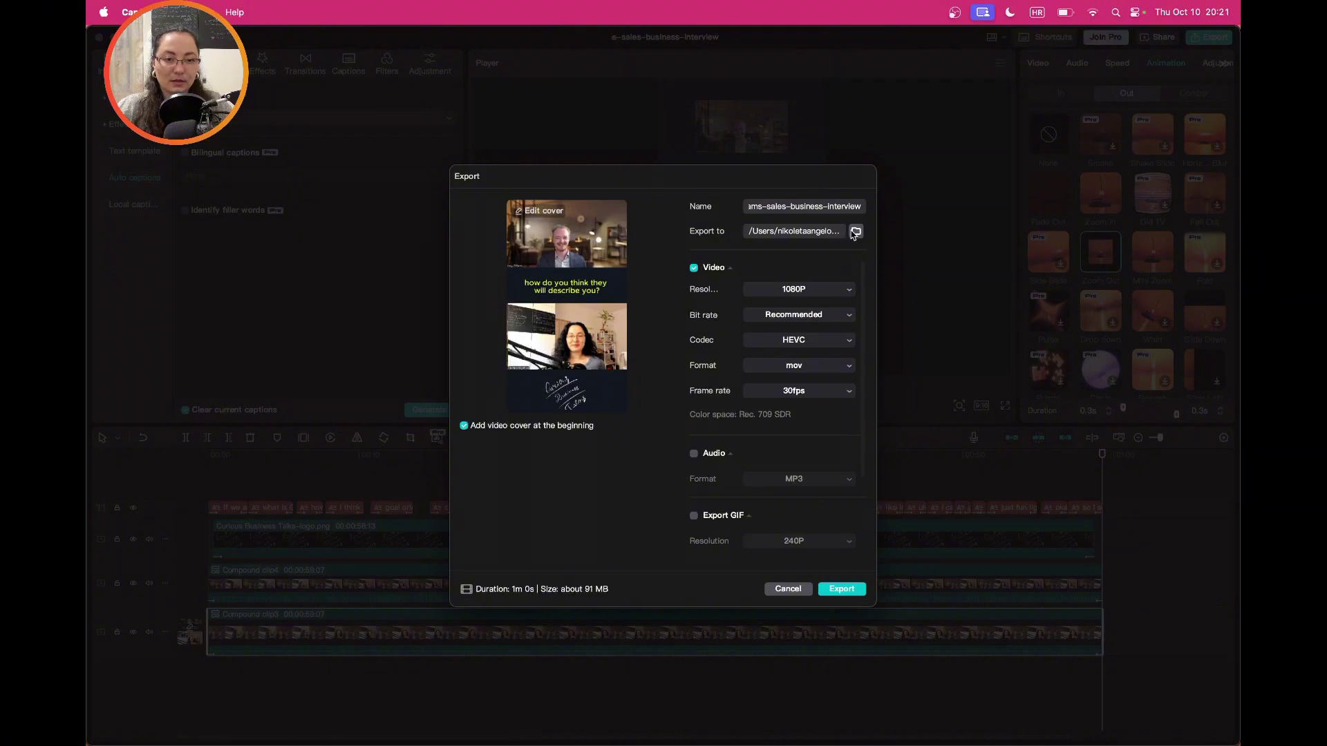
pyautogui.click(842, 589)
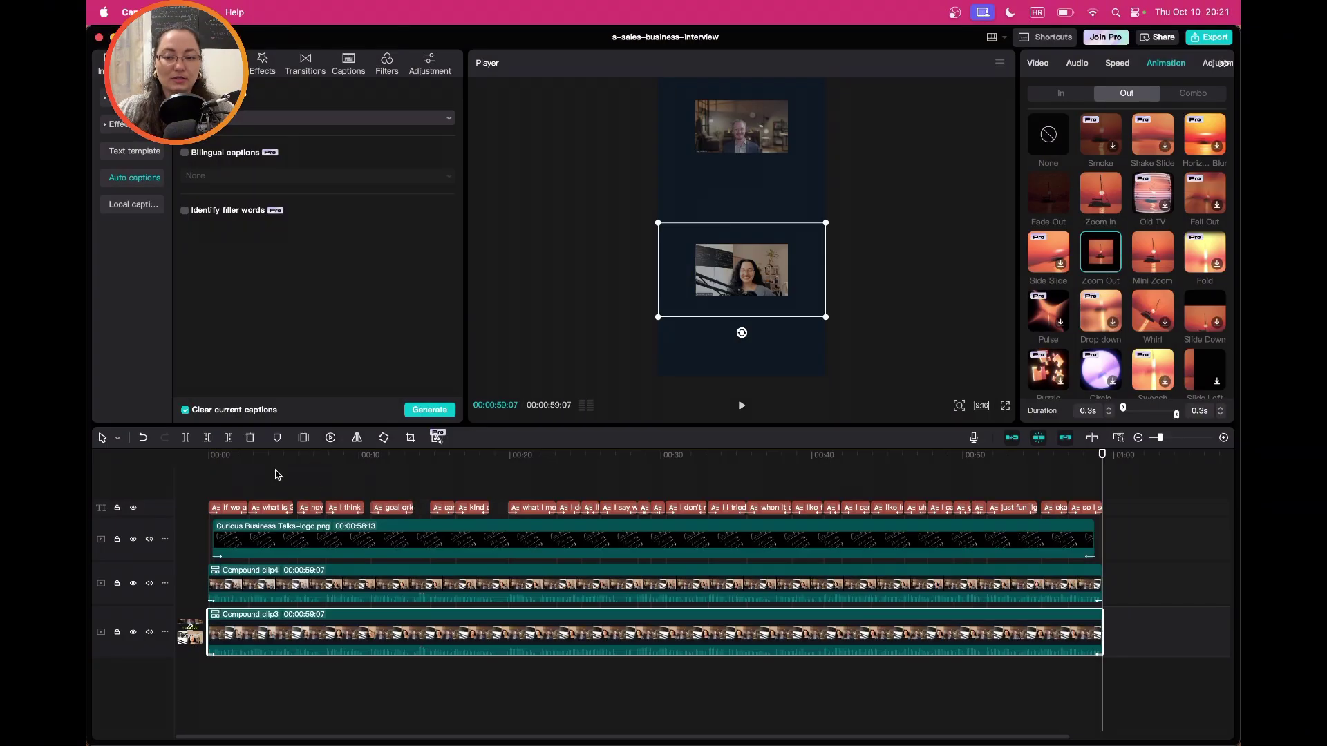
# - Undo all the edits made for the short, step by step, back to the full-length interview timeline
pyautogui.click(143, 439)
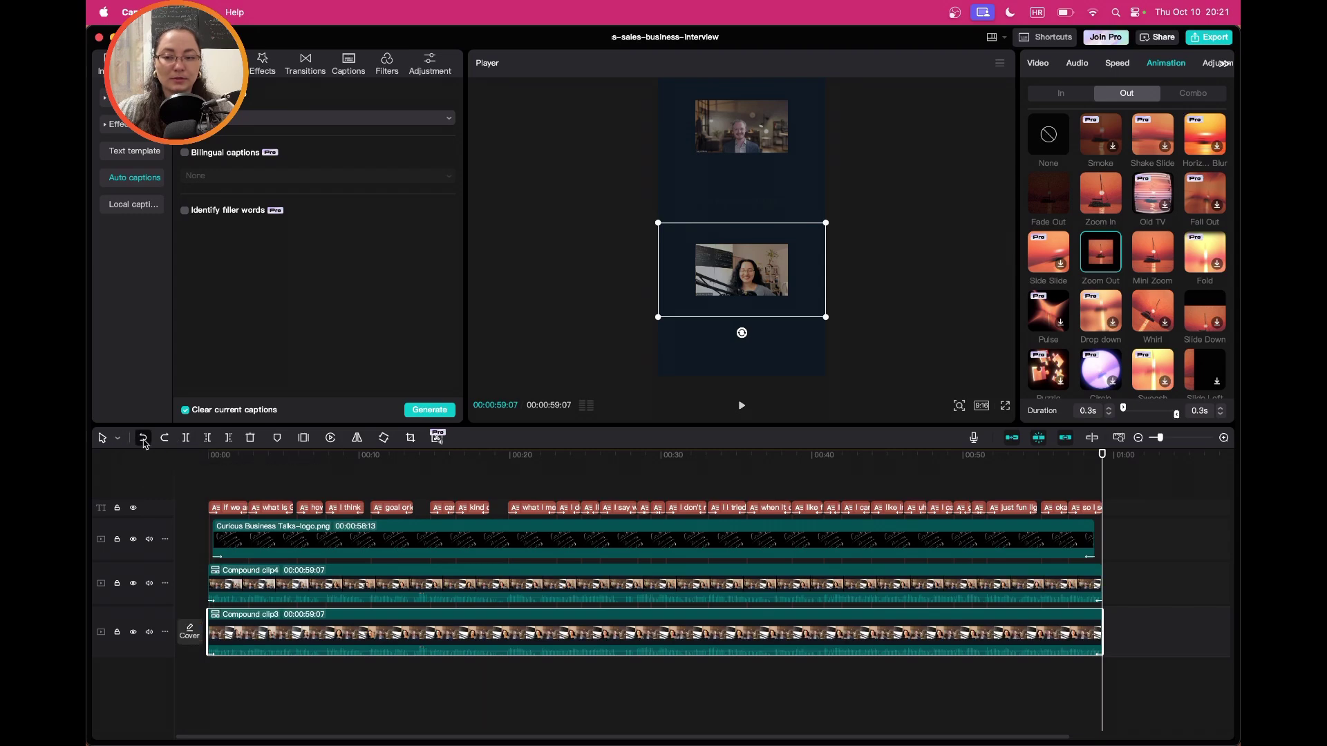
pyautogui.click(143, 438)
pyautogui.click(143, 438)
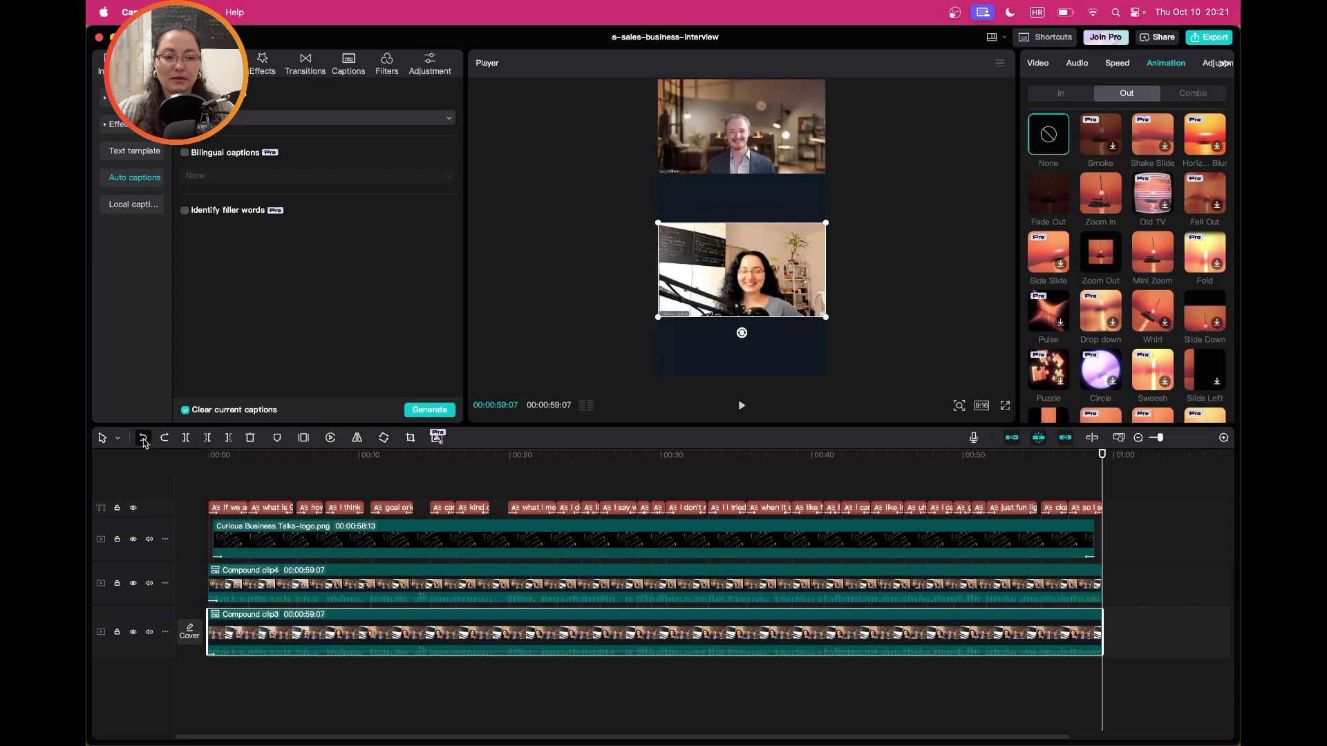
pyautogui.click(143, 439)
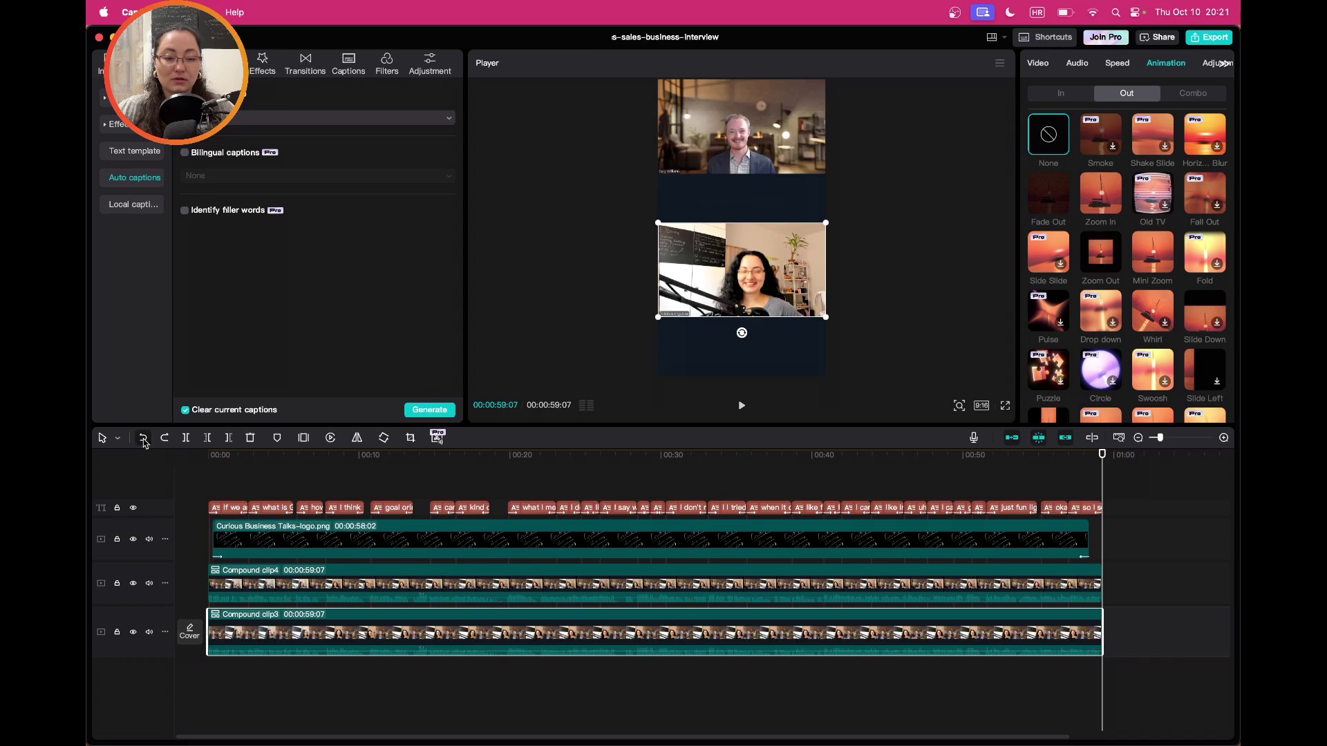
pyautogui.click(143, 438)
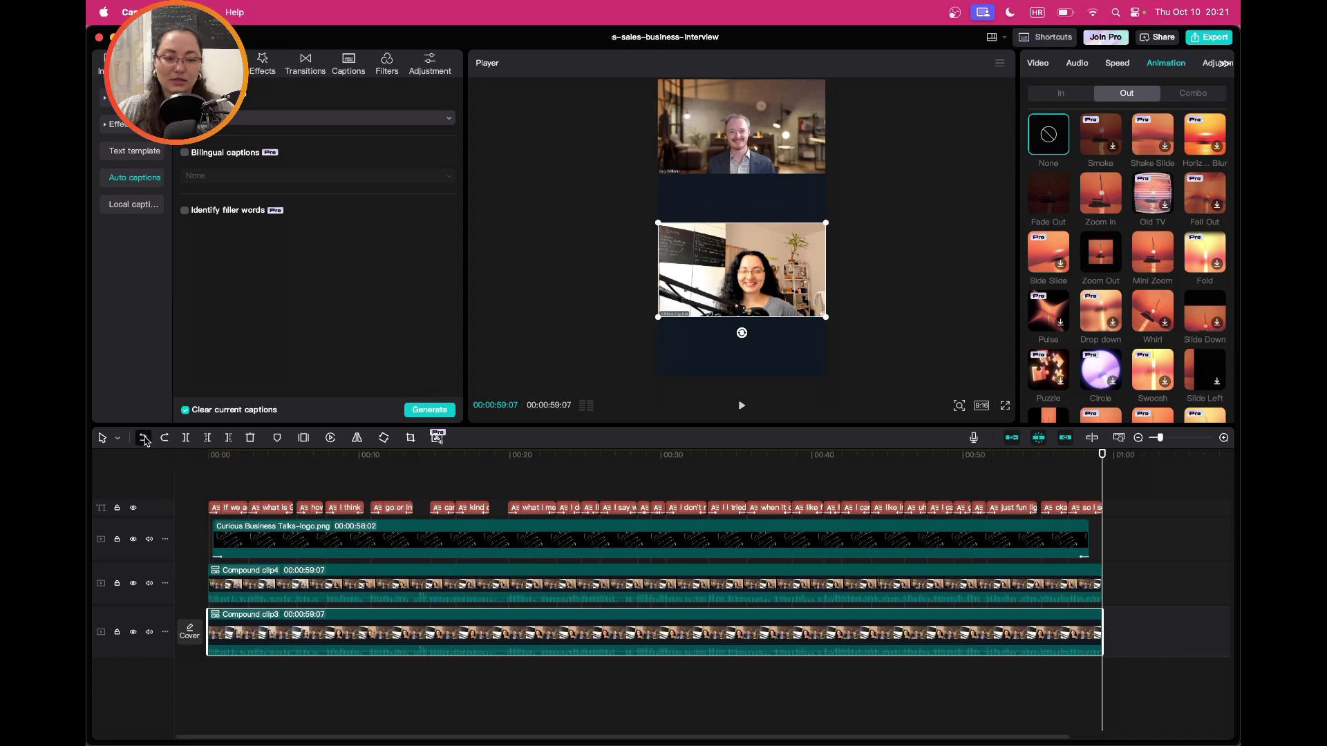
pyautogui.click(143, 438)
pyautogui.click(143, 438)
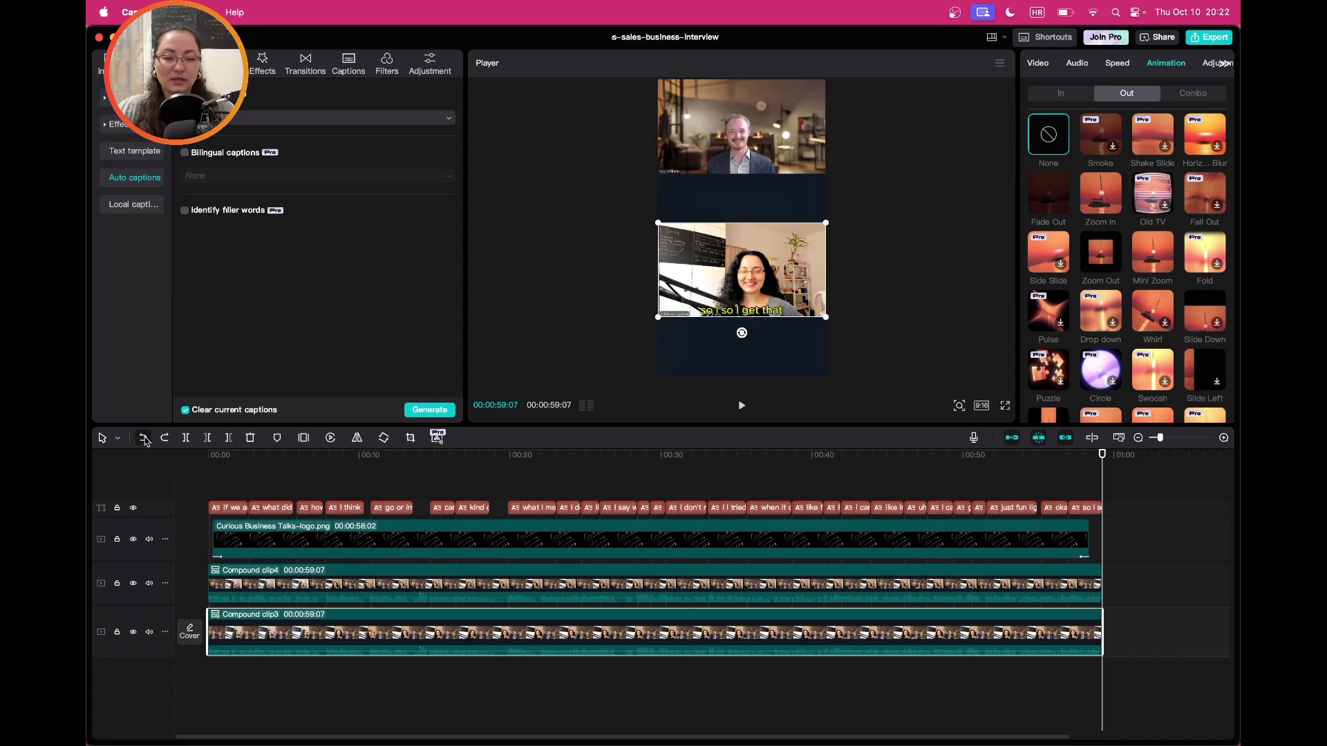
pyautogui.click(143, 438)
pyautogui.click(143, 439)
pyautogui.click(143, 439)
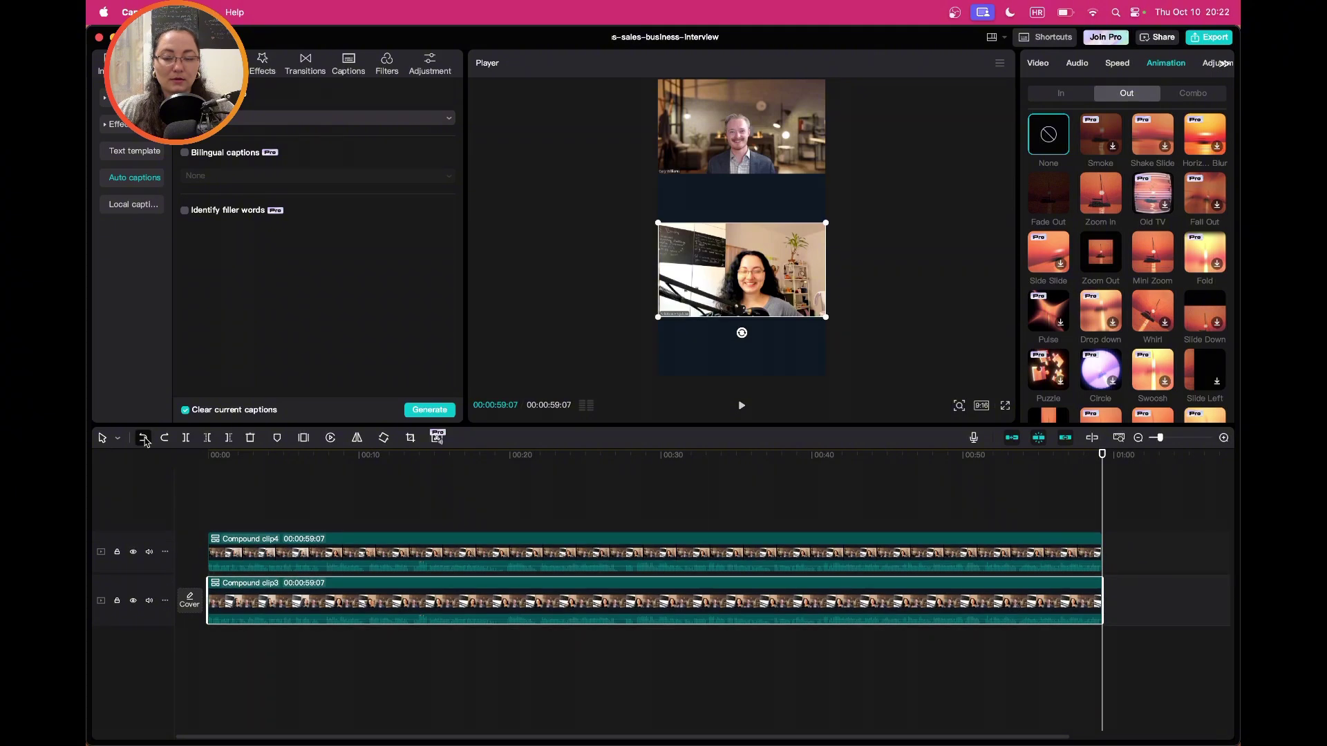
pyautogui.click(143, 438)
pyautogui.click(143, 439)
pyautogui.click(143, 438)
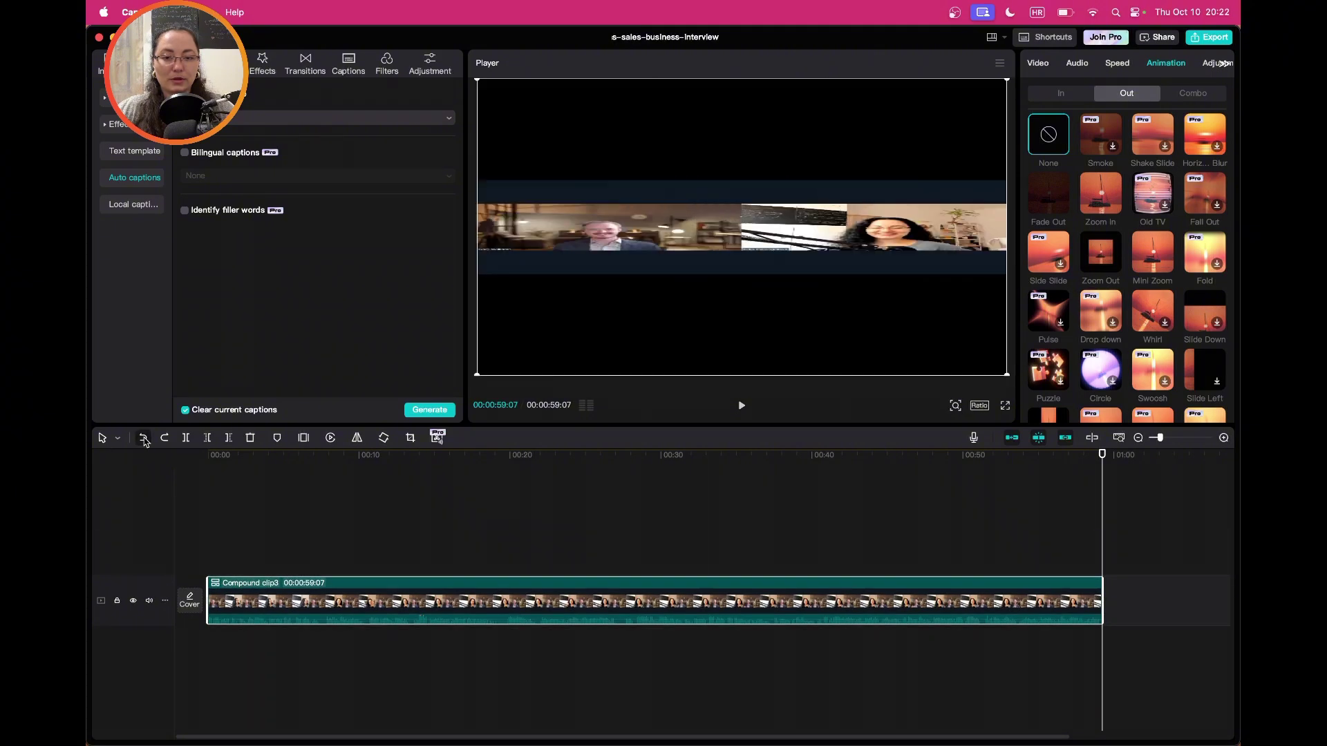
pyautogui.click(143, 438)
pyautogui.click(143, 438)
pyautogui.click(143, 438)
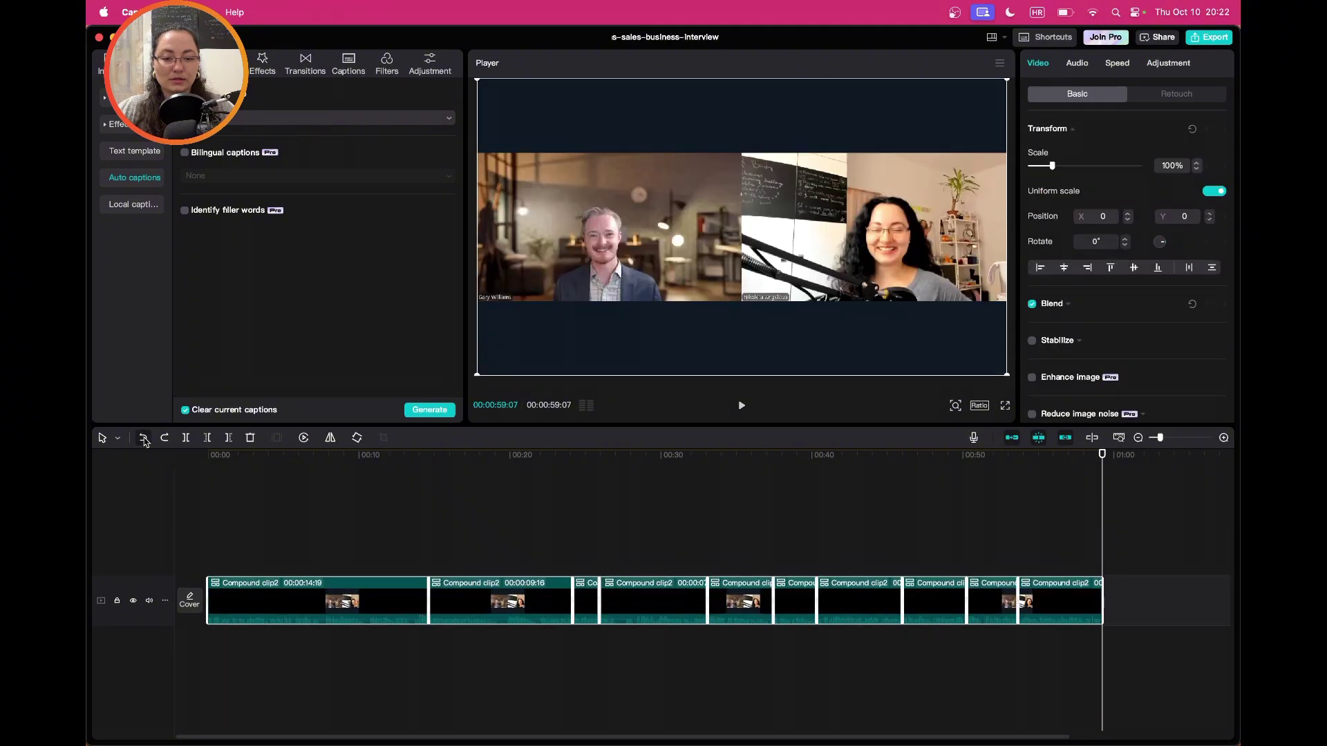
pyautogui.click(143, 438)
pyautogui.click(143, 439)
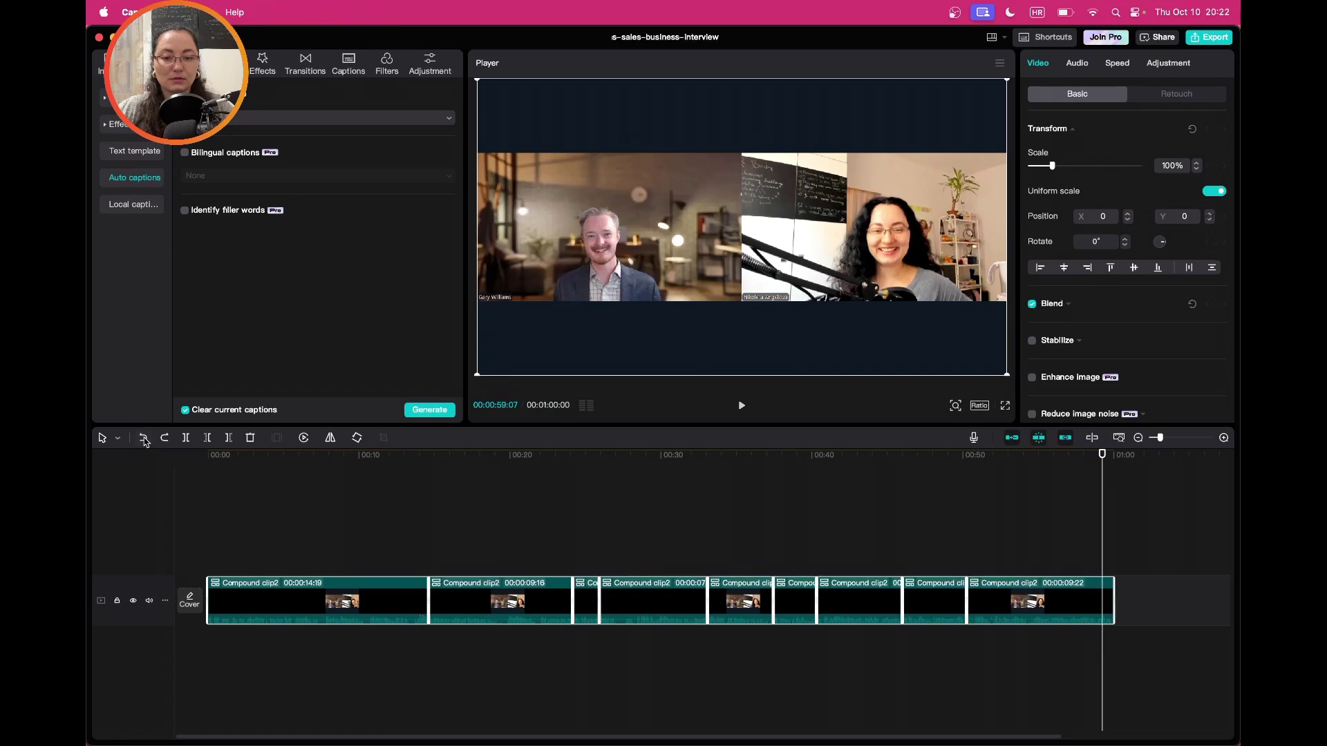
pyautogui.click(143, 438)
pyautogui.click(144, 438)
pyautogui.click(143, 438)
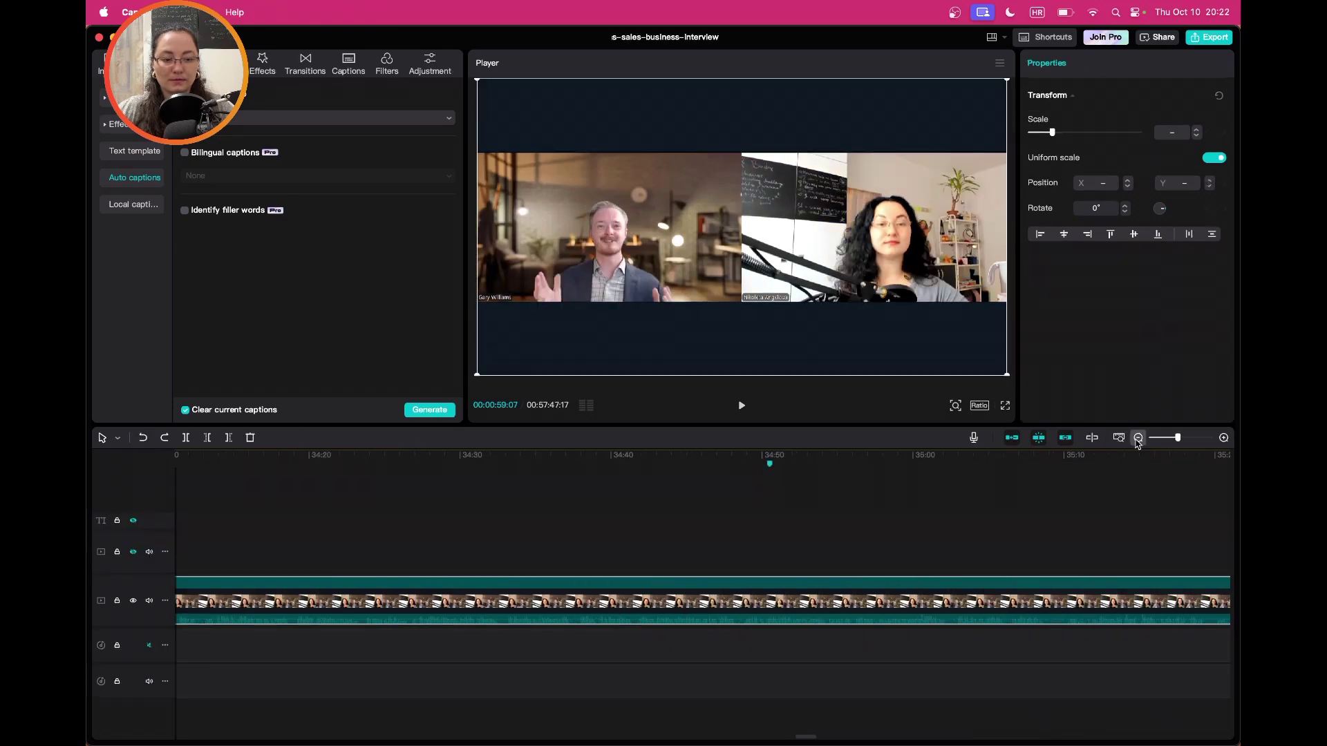
# - Mute the extra audio tracks and hide the text track of the full-length interview timeline
pyautogui.moveTo(799, 740); pyautogui.dragTo(876, 739)
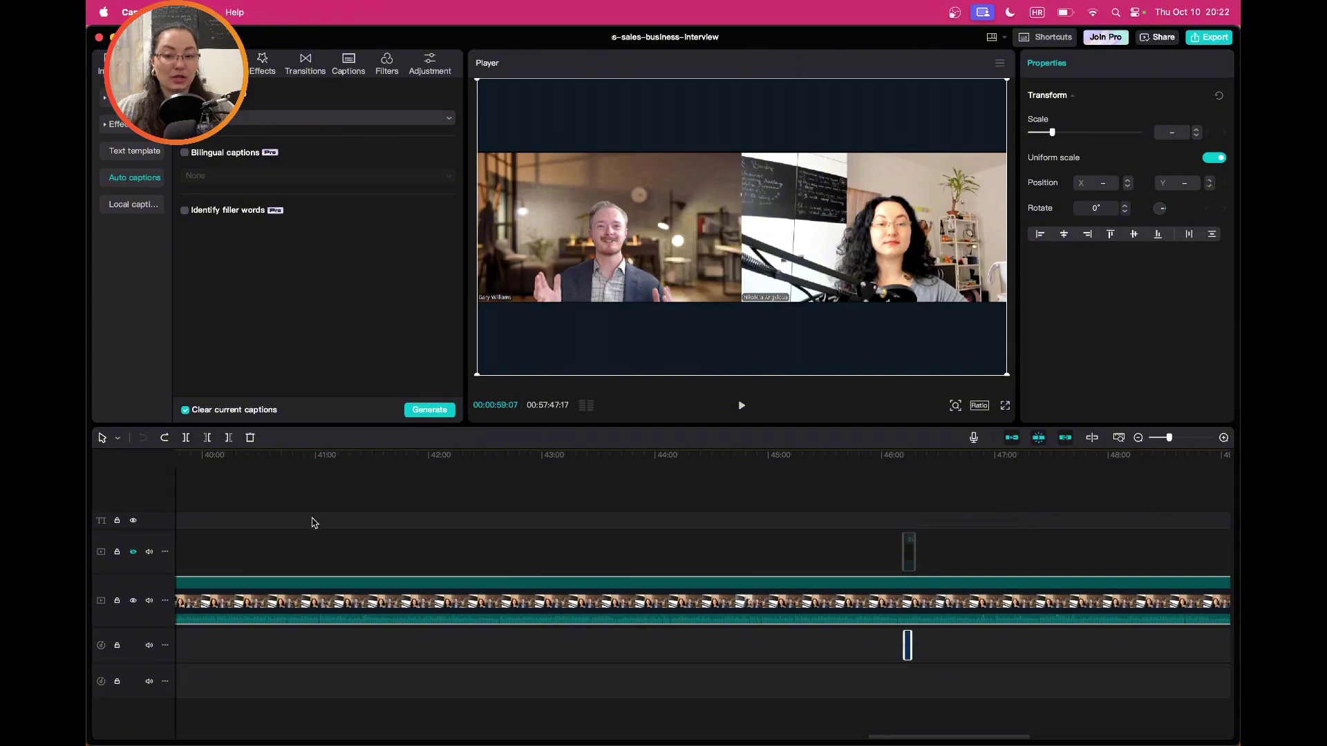
pyautogui.click(148, 645)
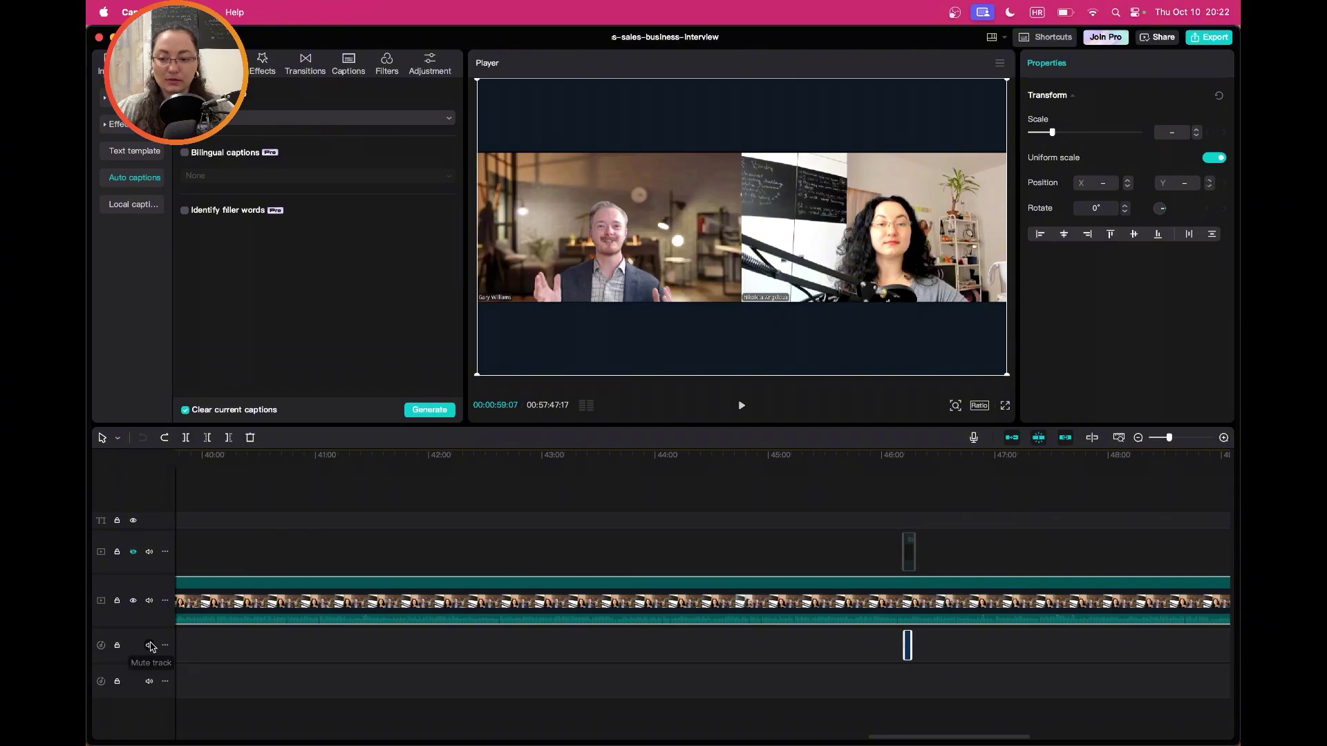
# - Play the full-length interview from around 00:35:00, just past the third marker, to look for the next highlight
pyautogui.click(1138, 438)
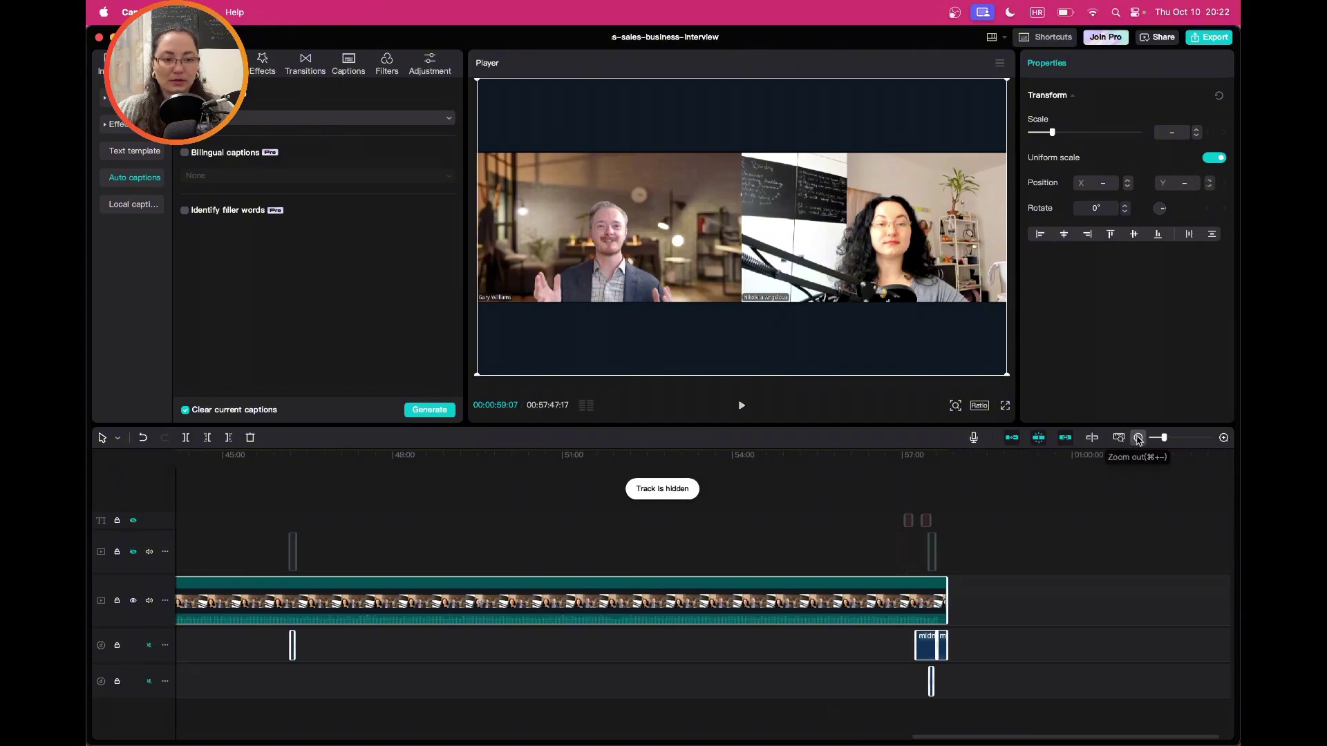
pyautogui.click(1139, 438)
pyautogui.click(712, 608)
pyautogui.press('space')
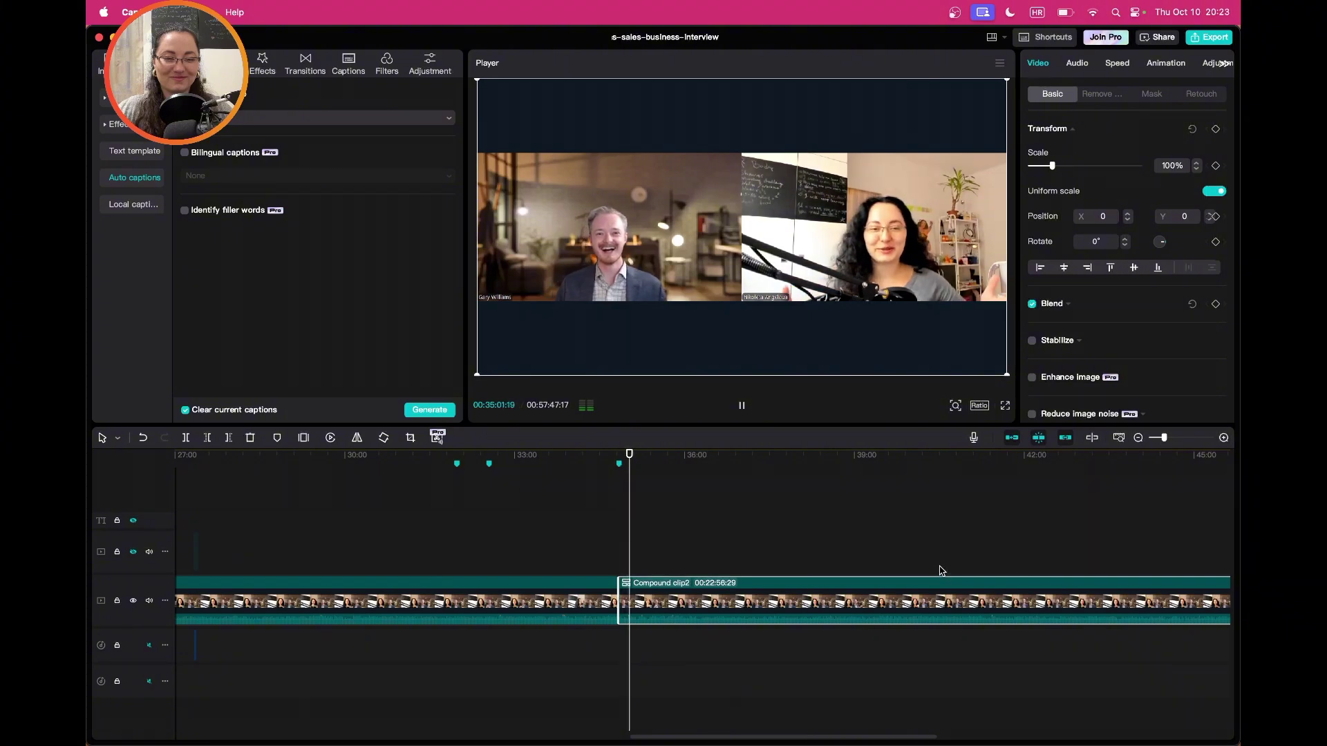
pyautogui.press('space')
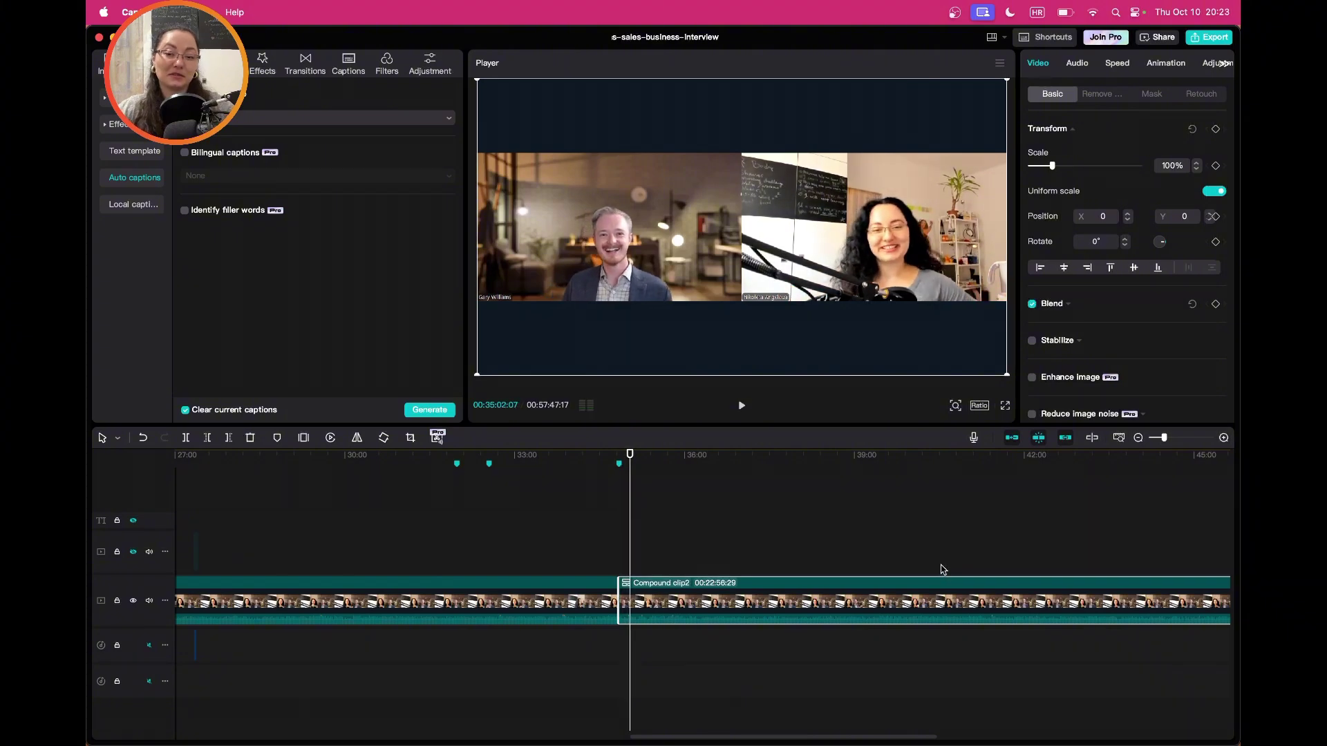